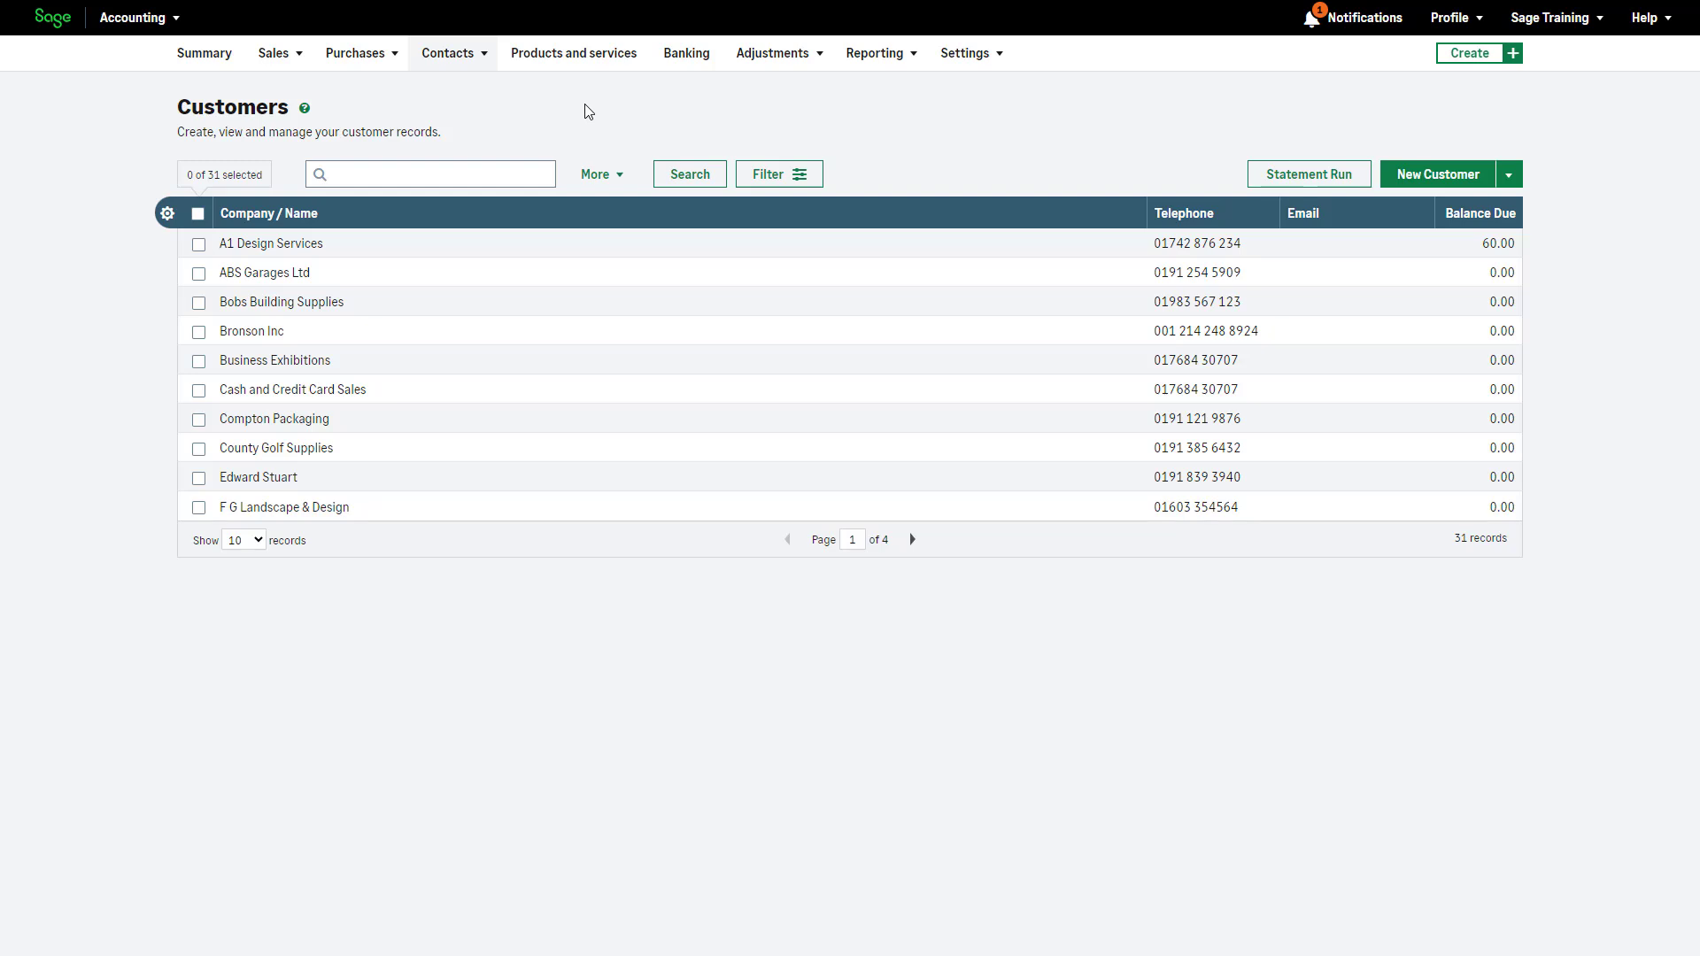
Start a new customer named 'Sage Training' and fill in the contact name and customer reference
{"action": "left_click", "coordinate": [1428, 177]}
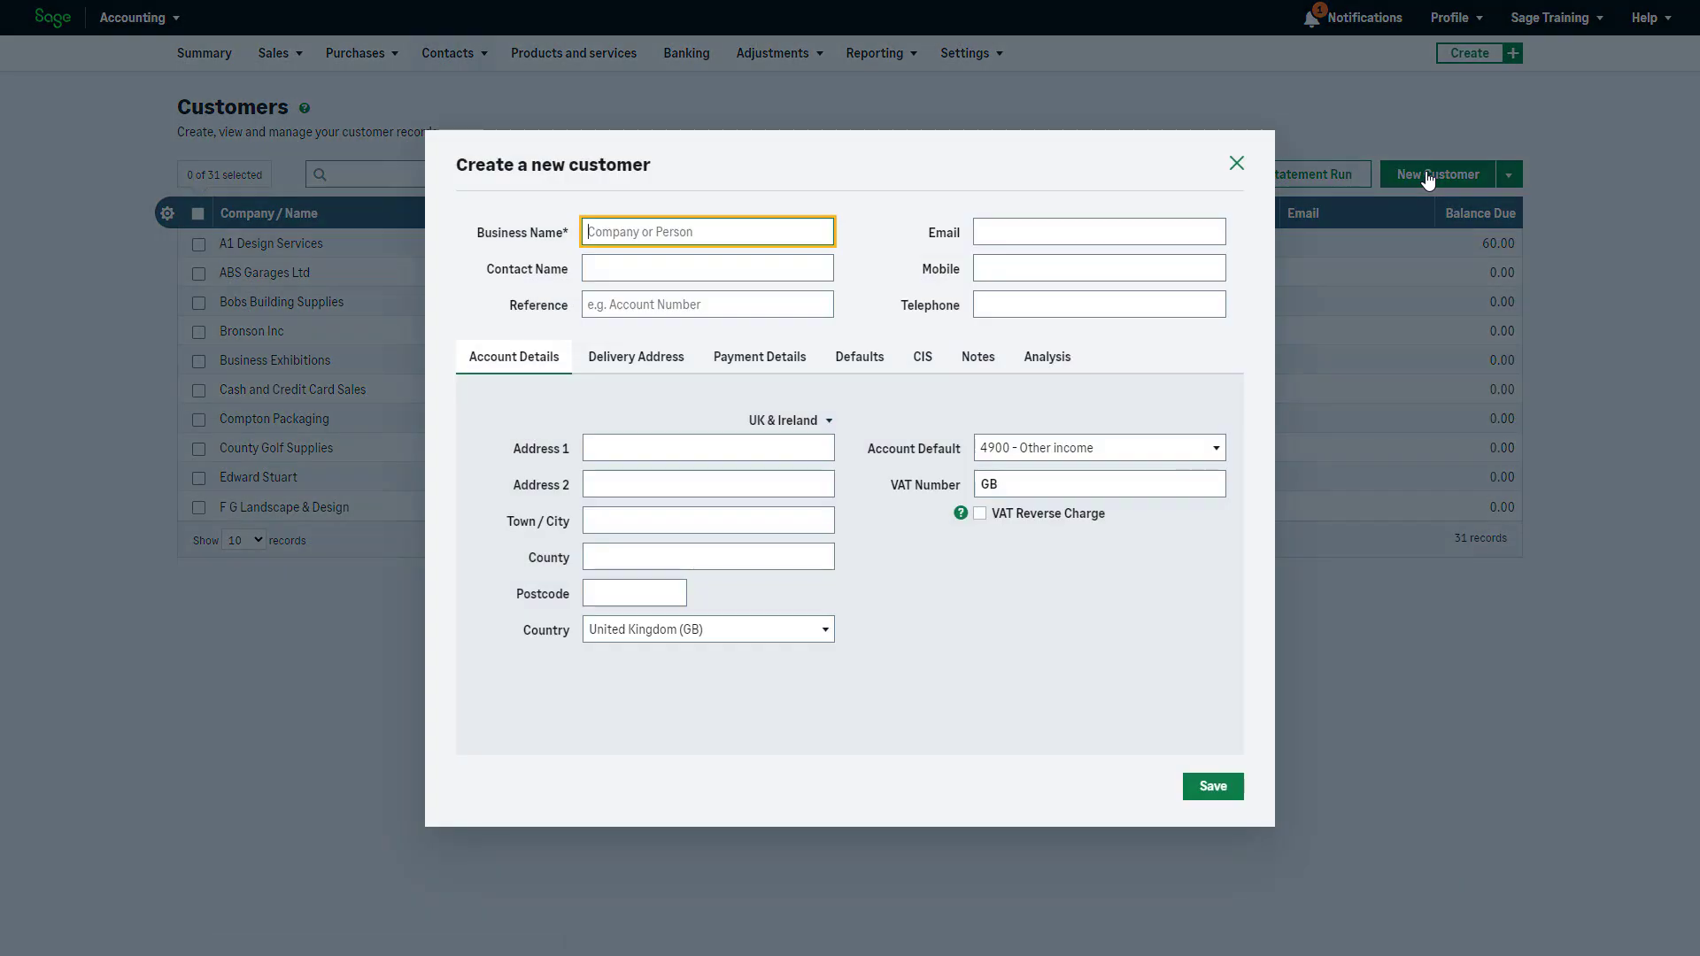
{"action": "type", "text": "Sage Training"}
{"action": "left_click", "coordinate": [790, 265]}
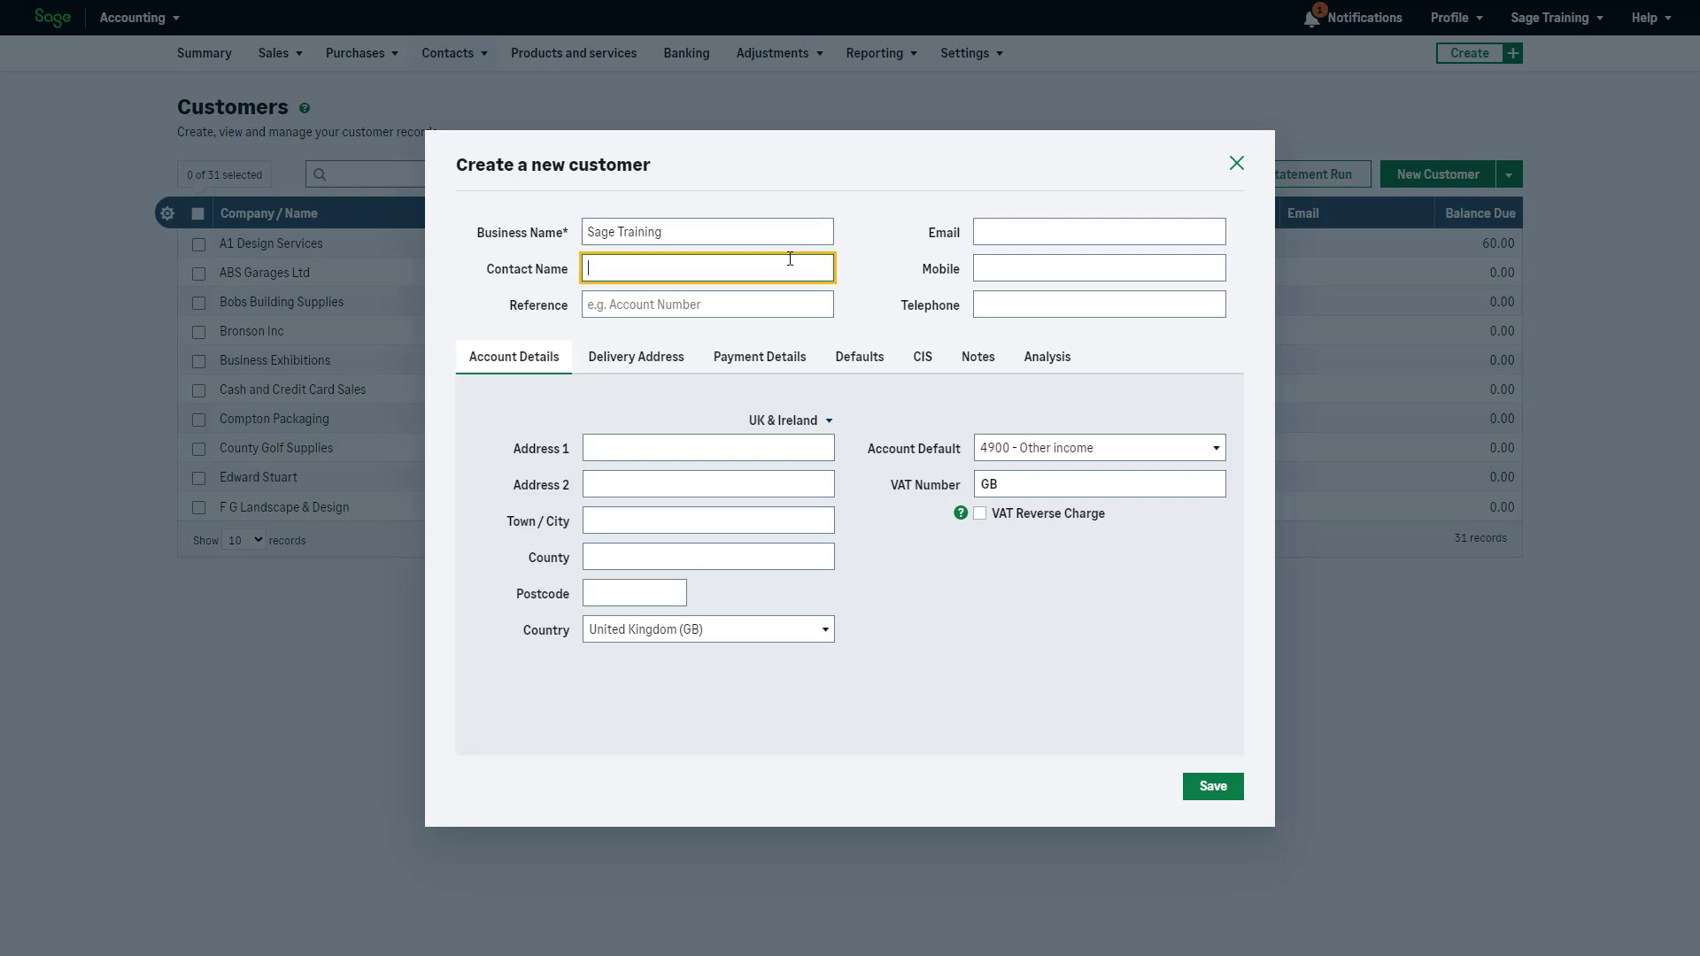
{"action": "type", "text": "Jo Bloggs"}
{"action": "left_click", "coordinate": [797, 305]}
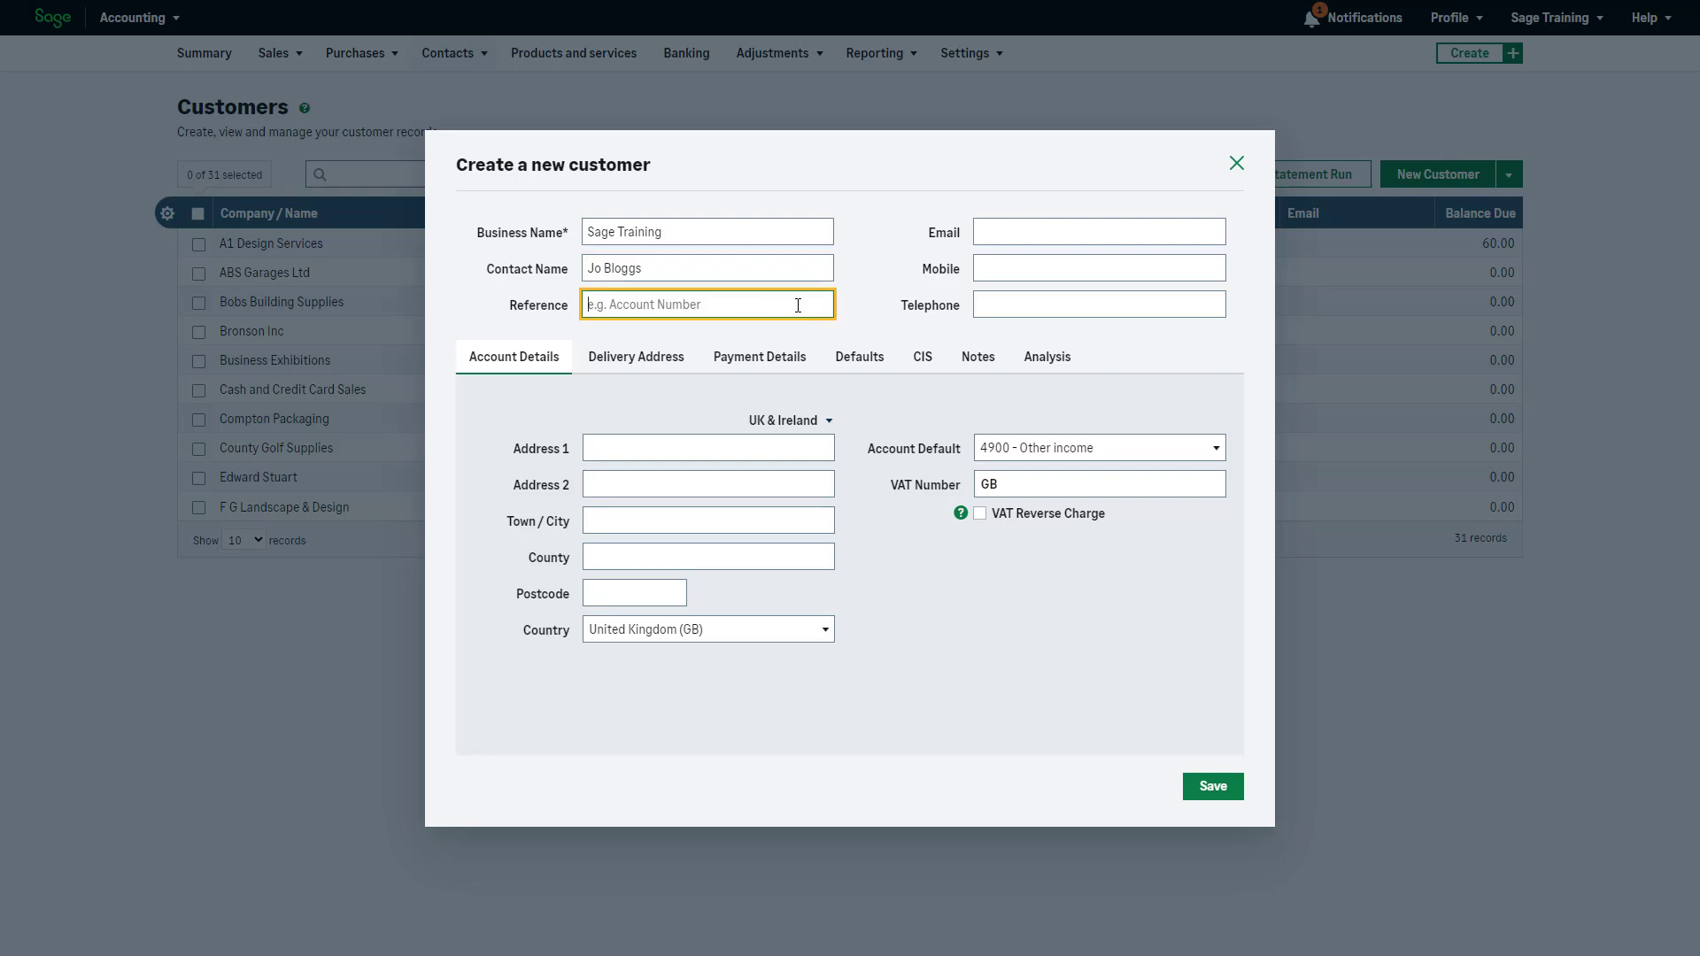
{"action": "type", "text": "SageJo"}
{"action": "left_click", "coordinate": [863, 321]}
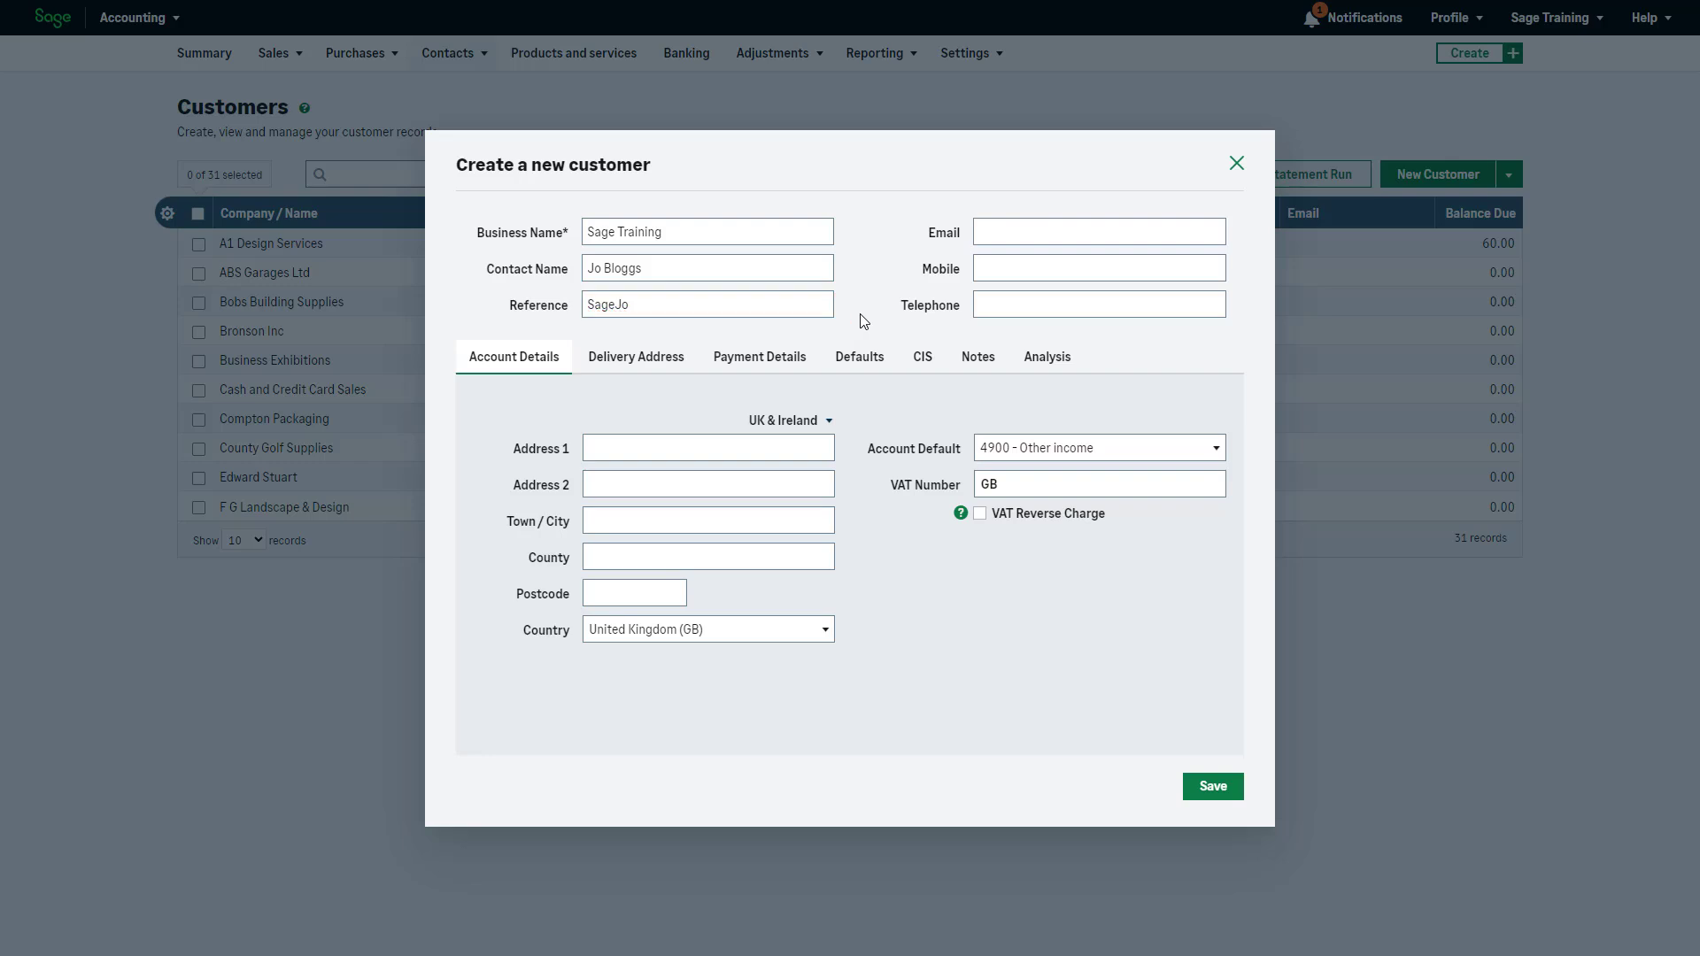
Enter the contact's e-mail address and keep UK & Ireland as the address region
{"action": "left_click", "coordinate": [983, 230]}
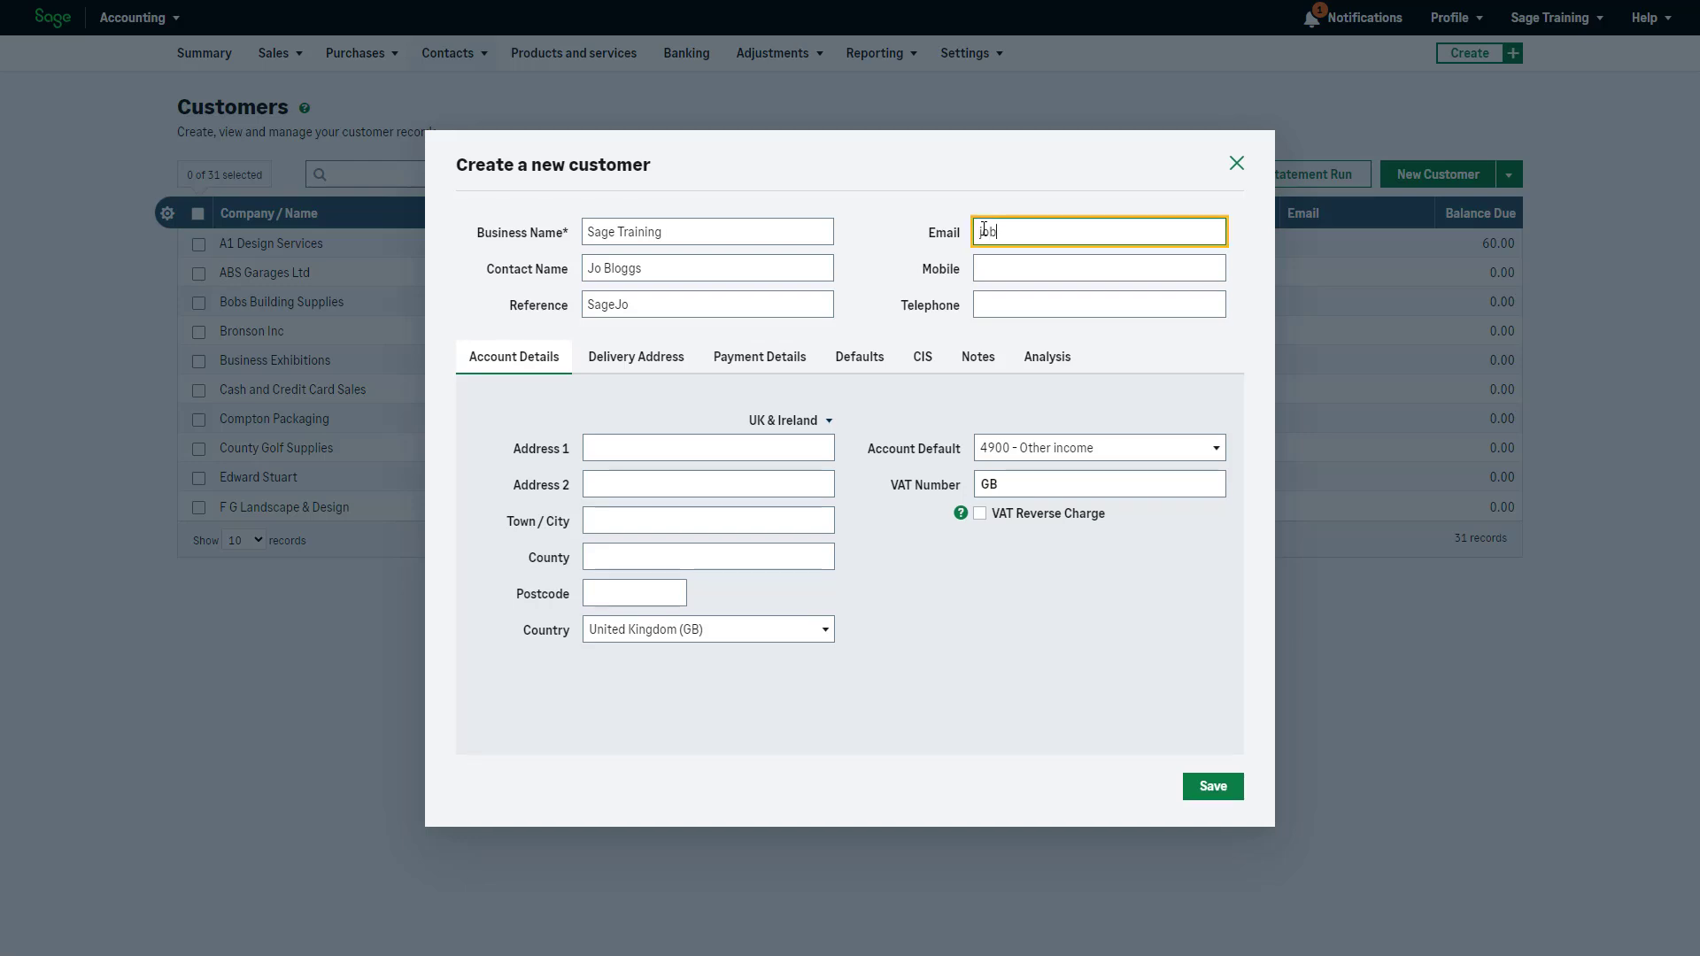
{"action": "left_click", "coordinate": [828, 425]}
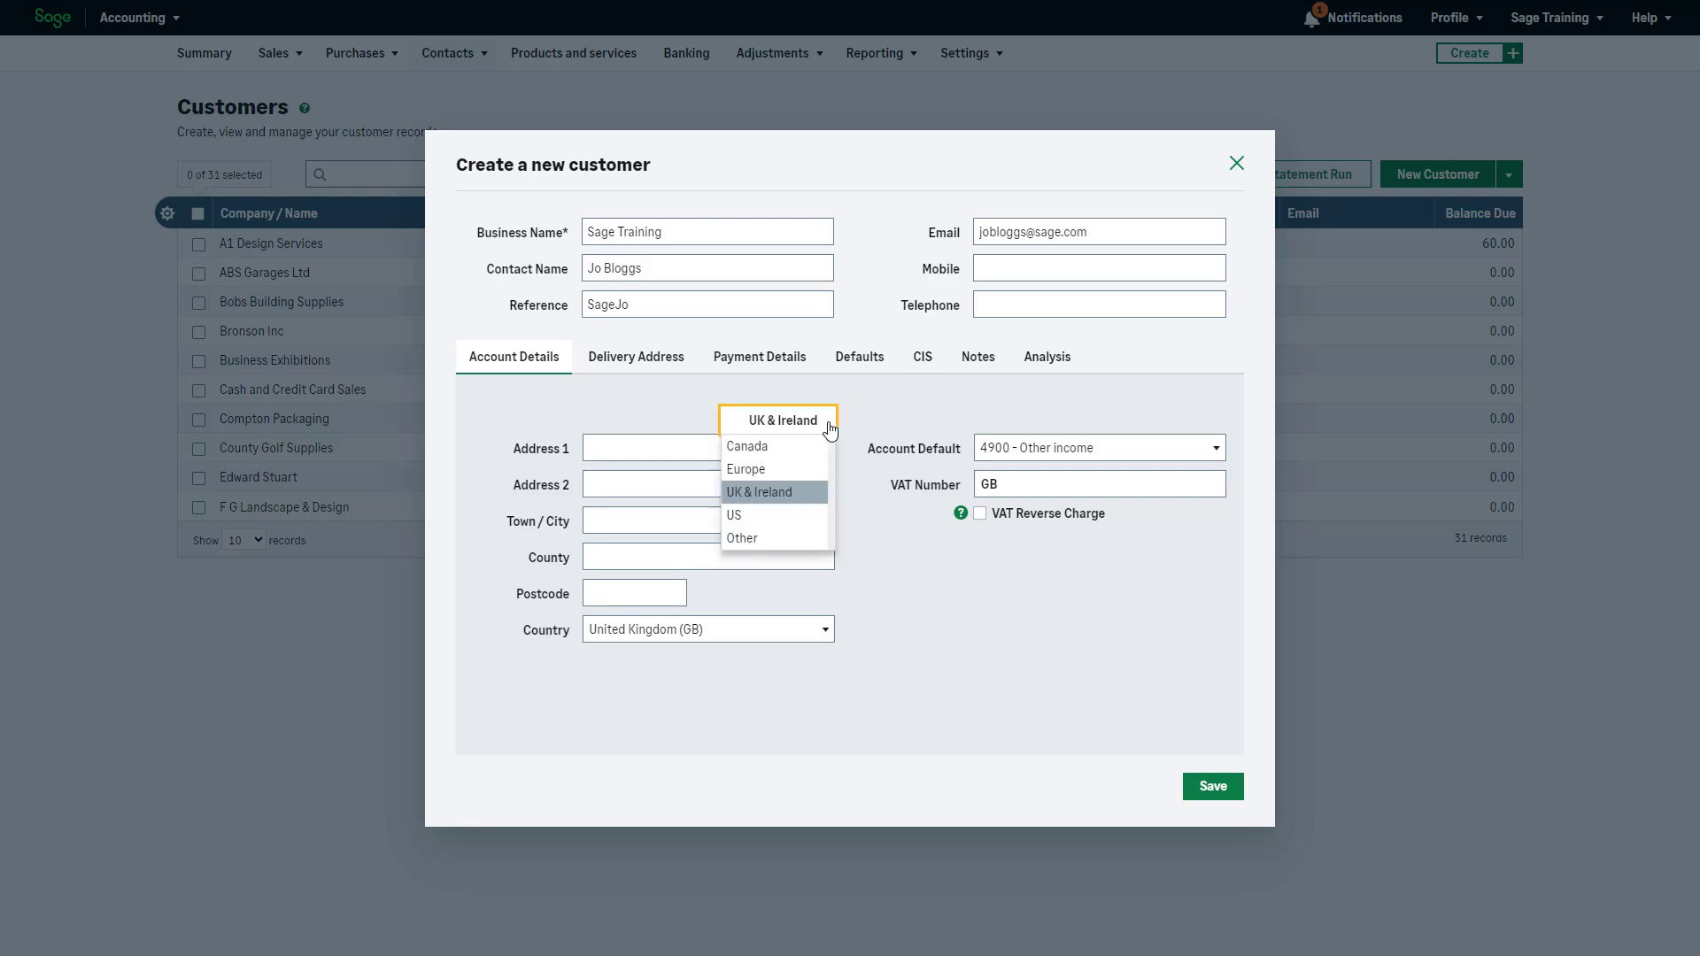
{"action": "left_click", "coordinate": [811, 494]}
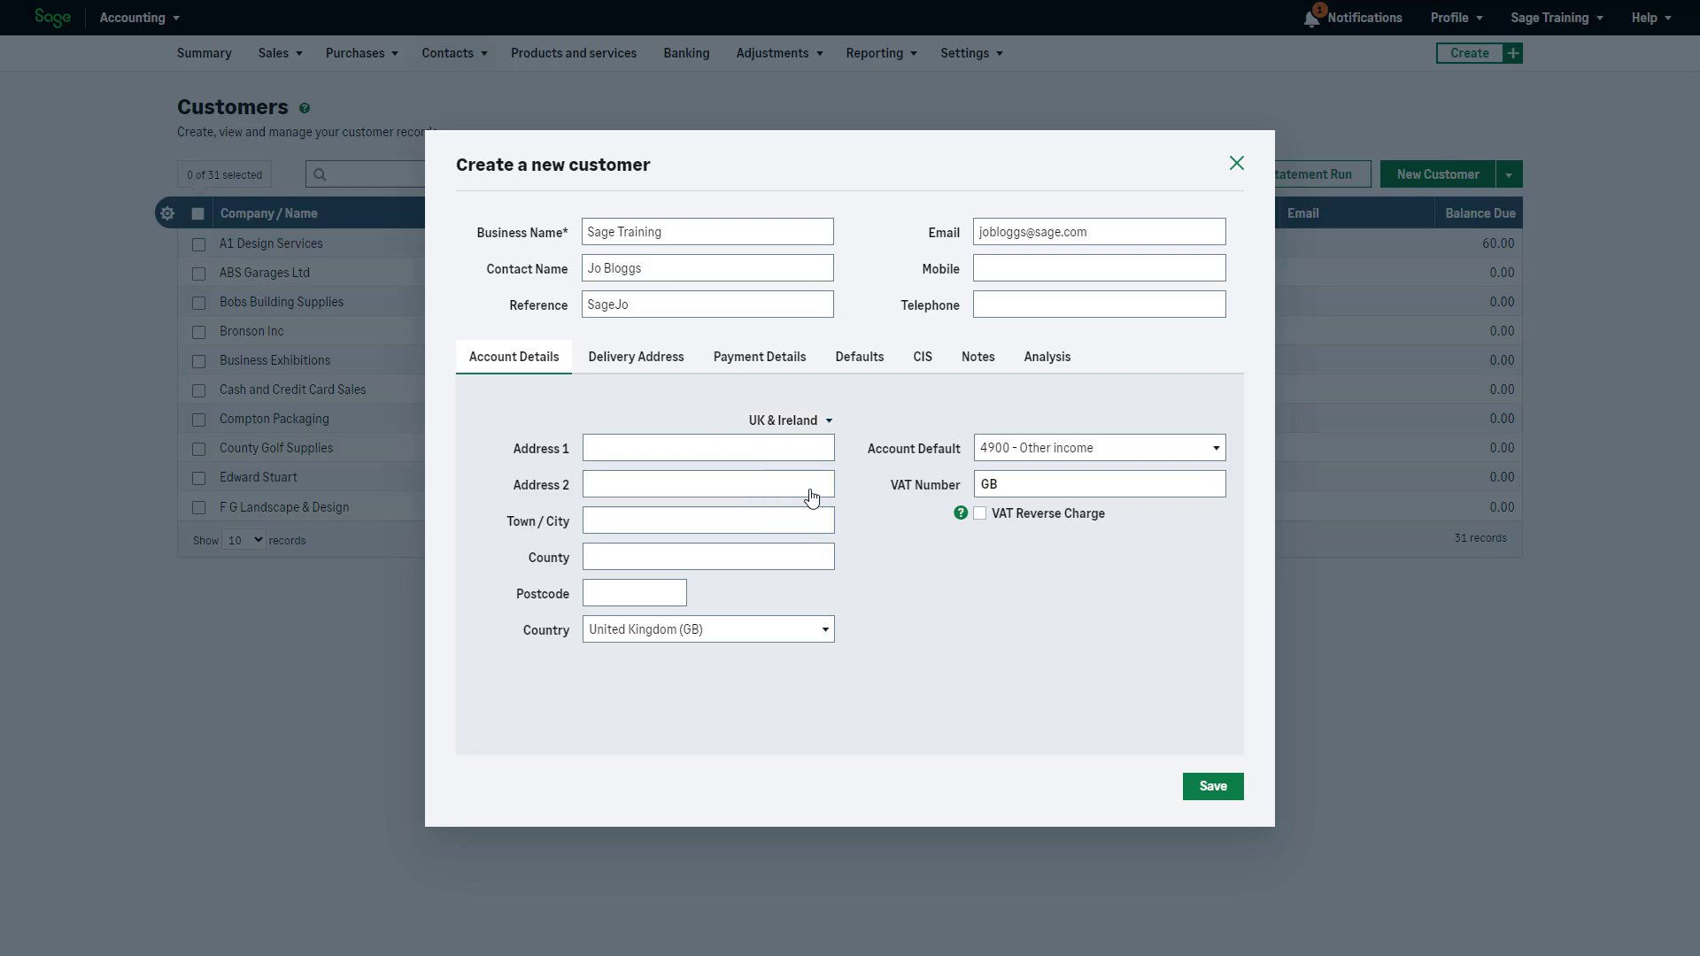
Enter the first invoice address line, choose default account 4000 - Sales - Products, and add the VAT number after GB
{"action": "left_click", "coordinate": [685, 448]}
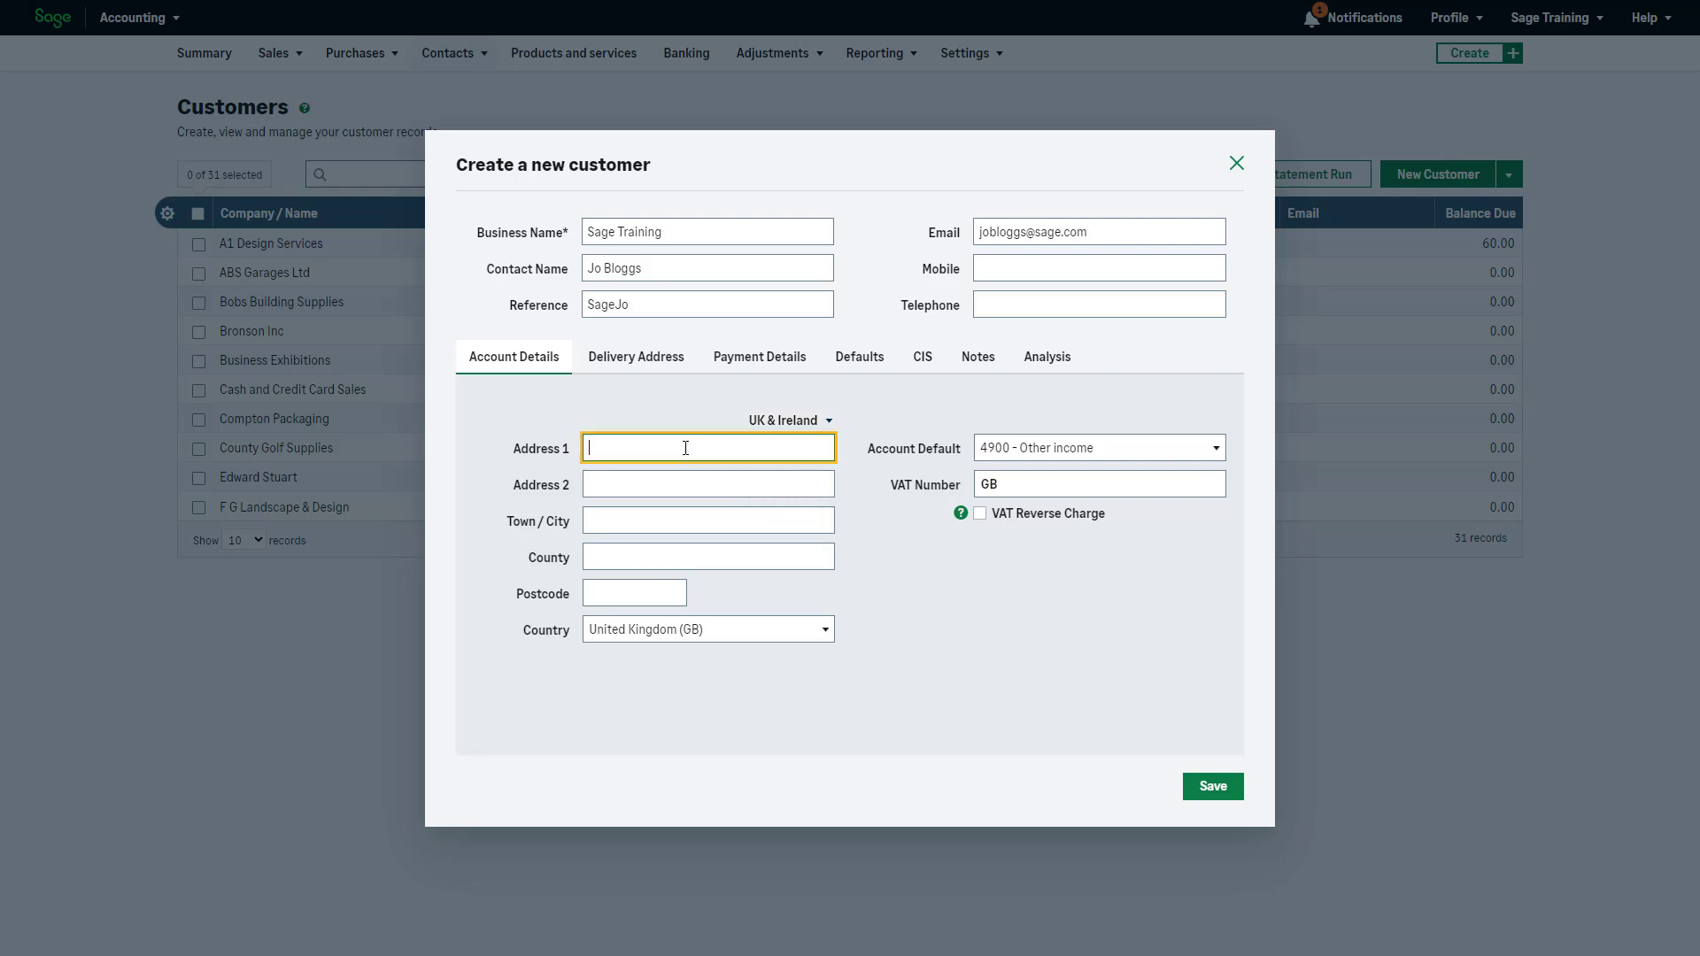
{"action": "type", "text": "Cobalt Park Way"}
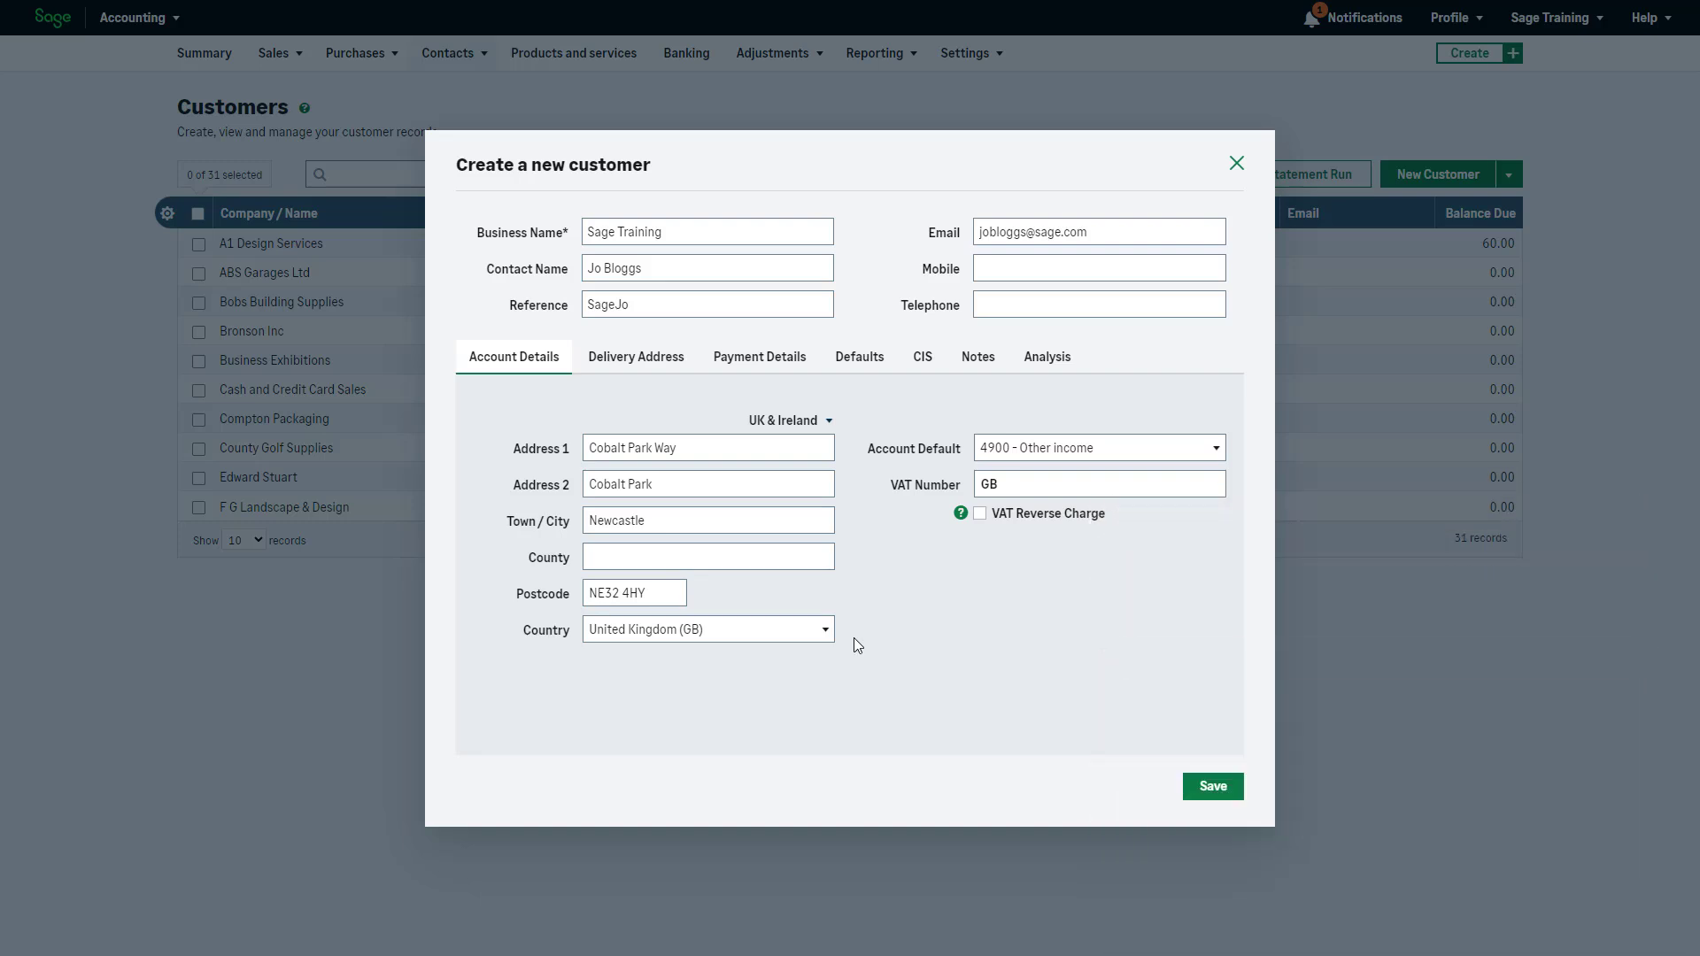
{"action": "left_click", "coordinate": [1215, 449]}
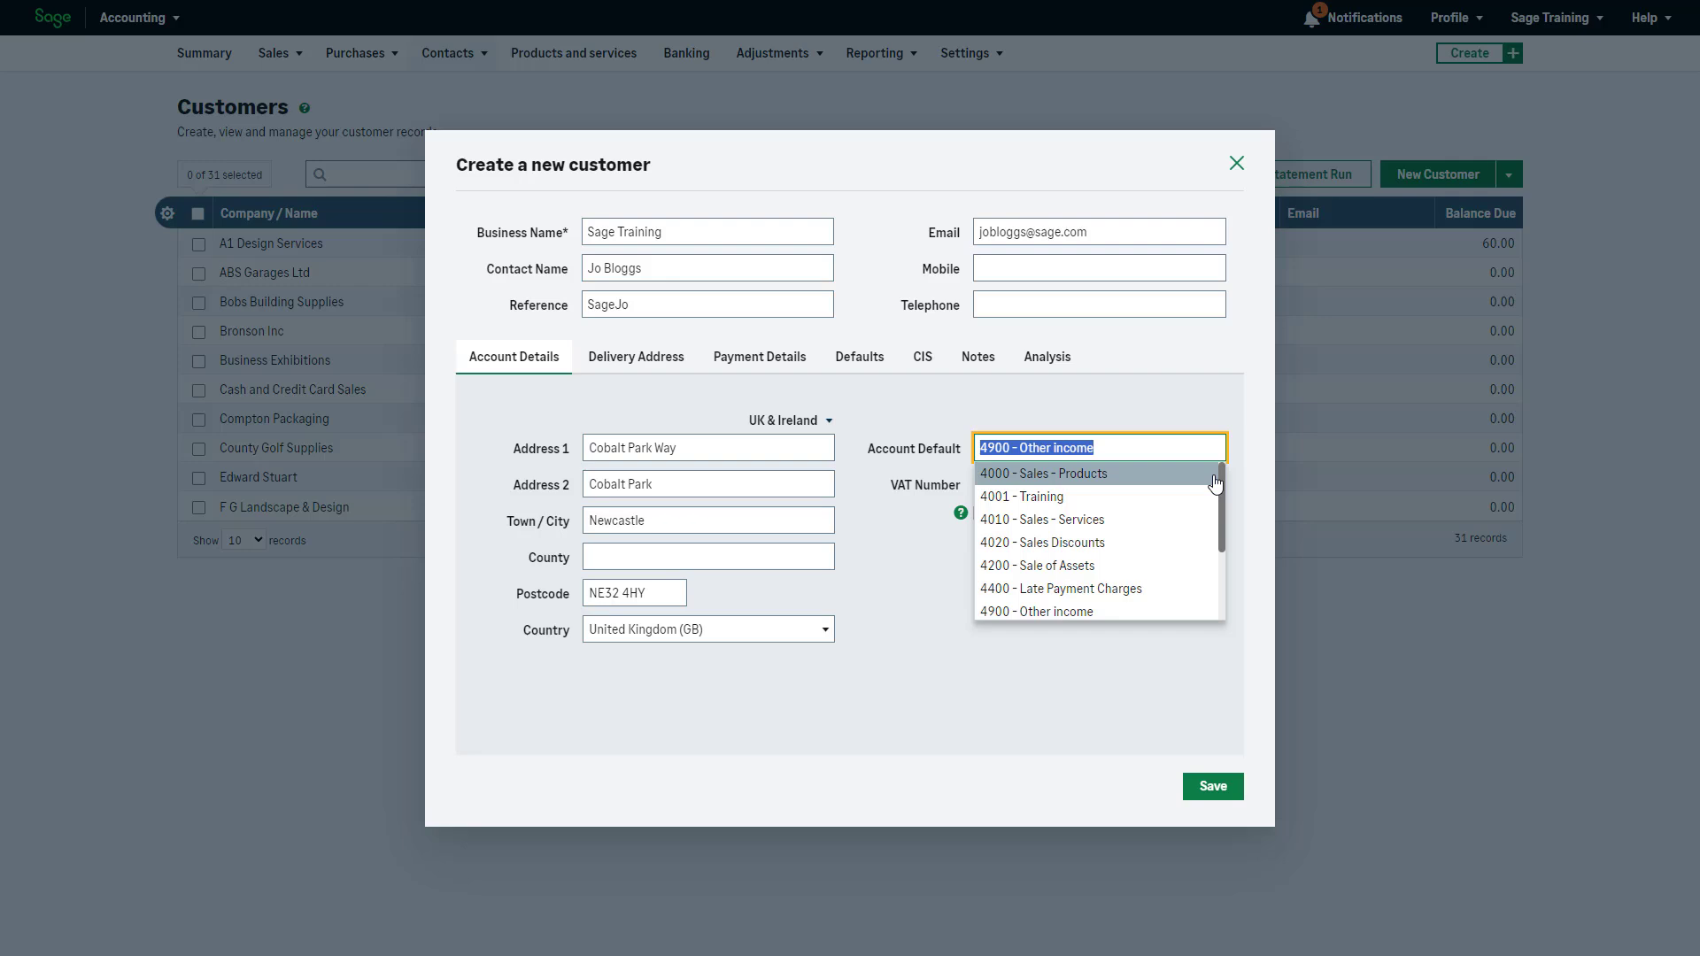
{"action": "left_click", "coordinate": [1214, 476]}
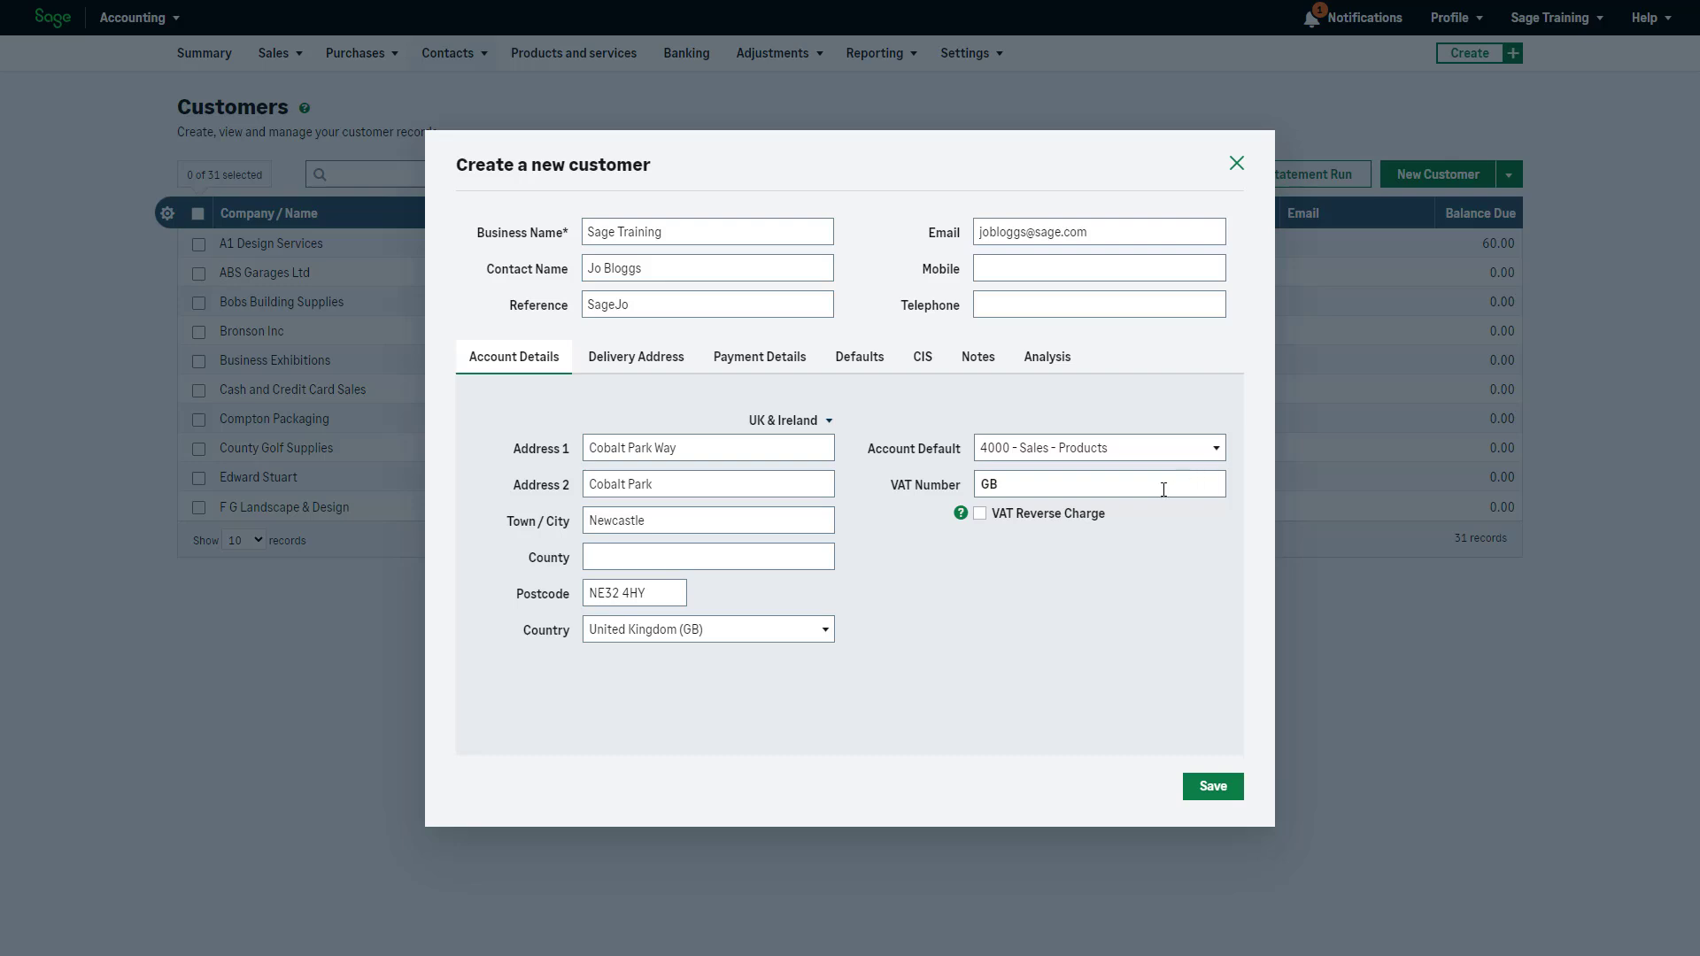
{"action": "left_click", "coordinate": [1085, 486]}
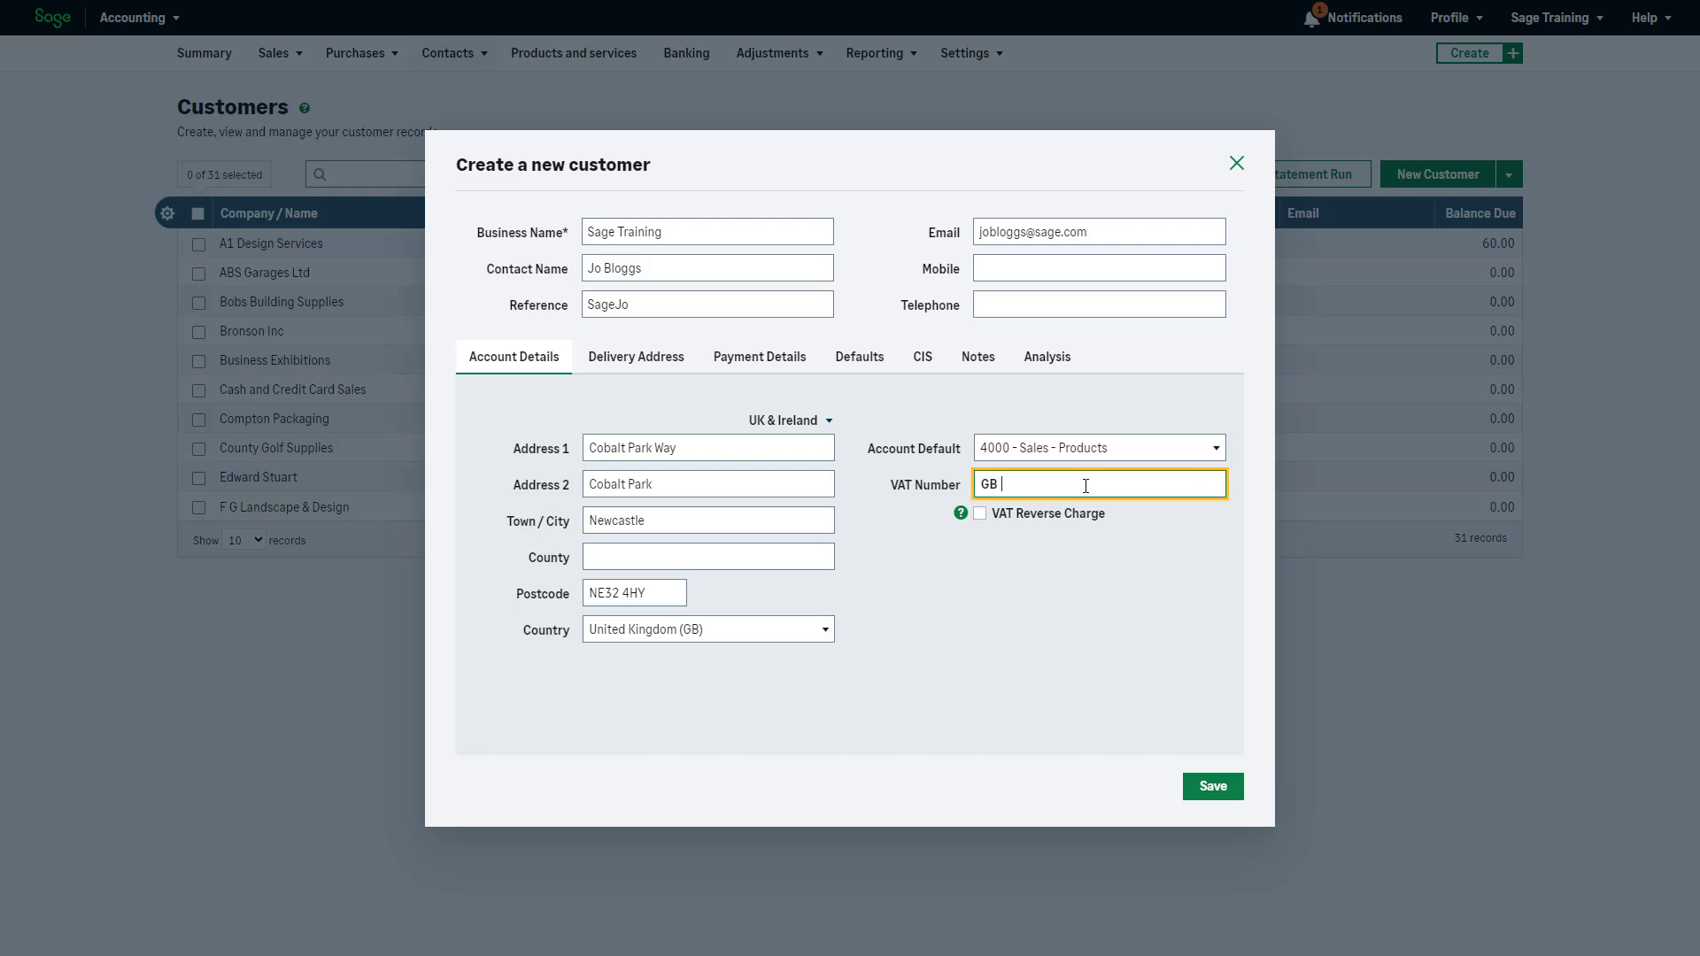
{"action": "type", "text": "123456789"}
On the Delivery Address tab, untick and re-tick Same as Invoice address so delivery matches invoicing
{"action": "left_click", "coordinate": [641, 363]}
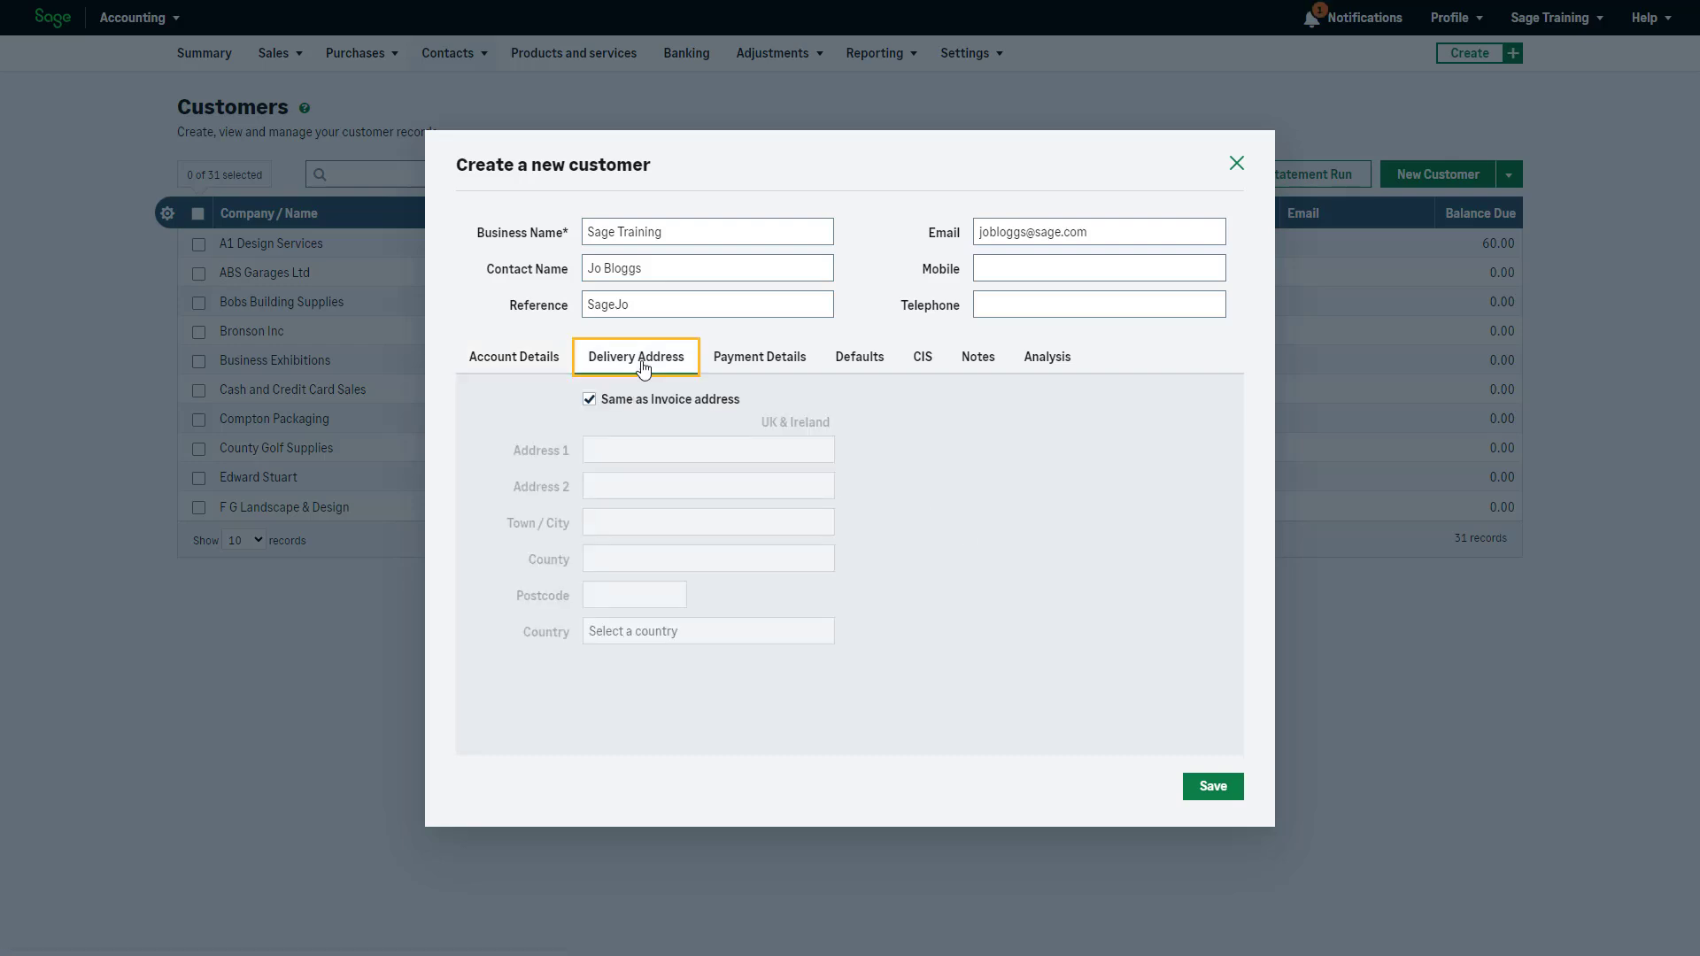
{"action": "left_click", "coordinate": [588, 405]}
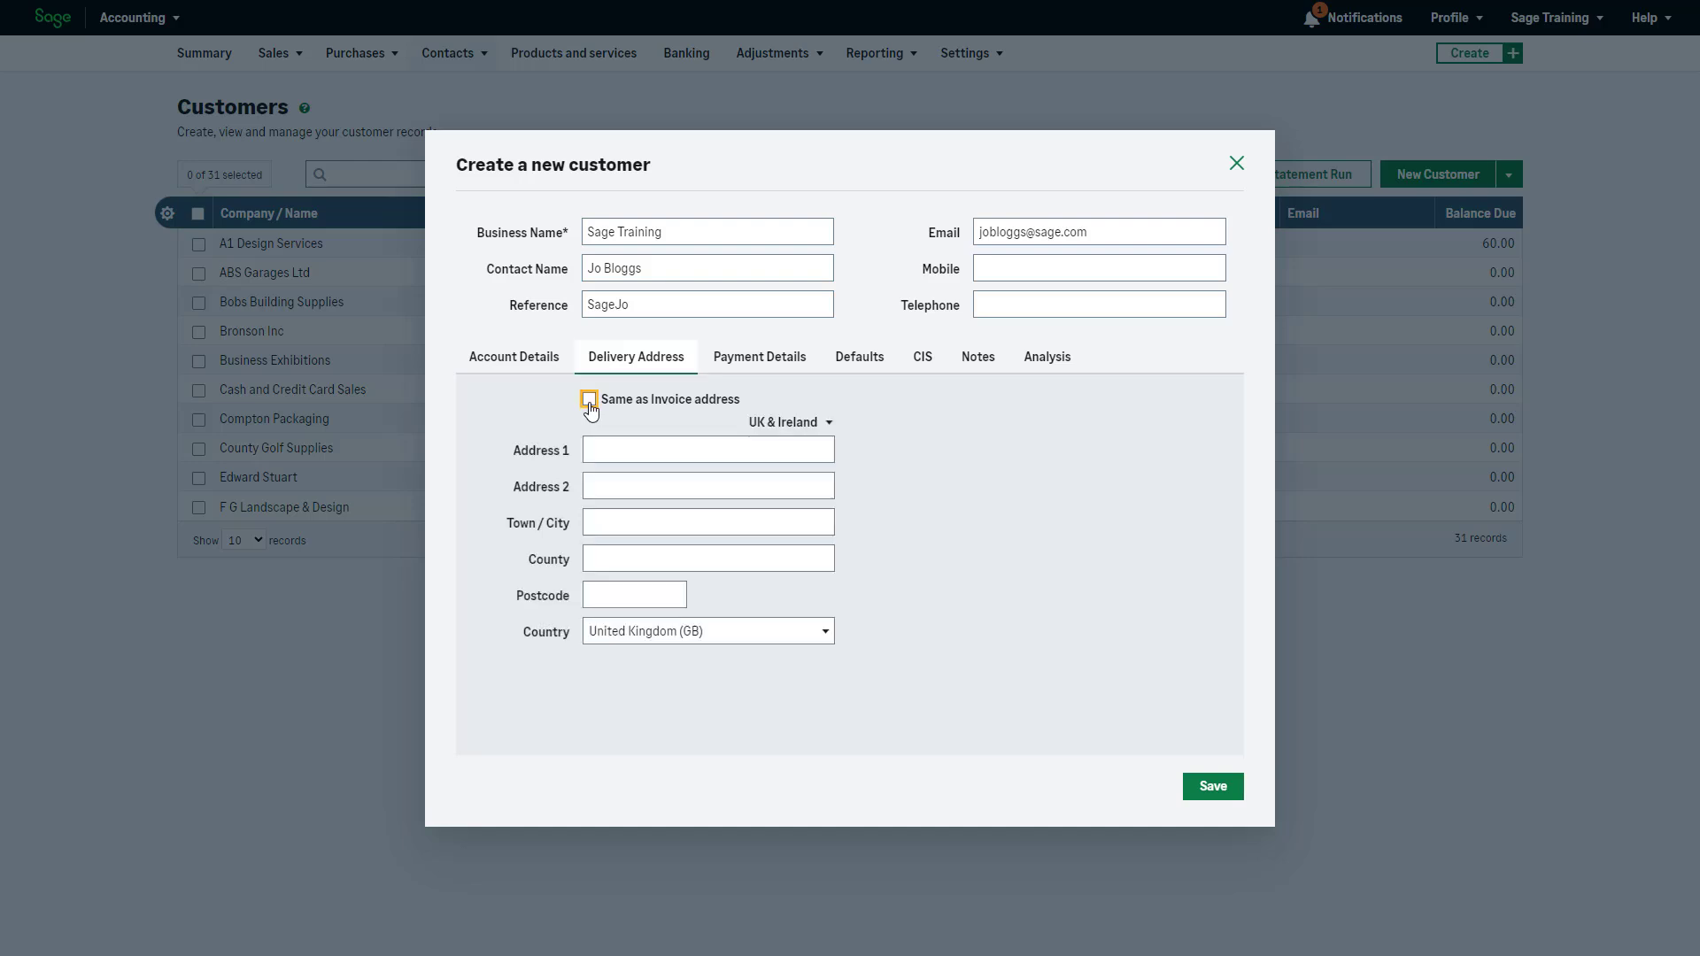
{"action": "left_click", "coordinate": [589, 403]}
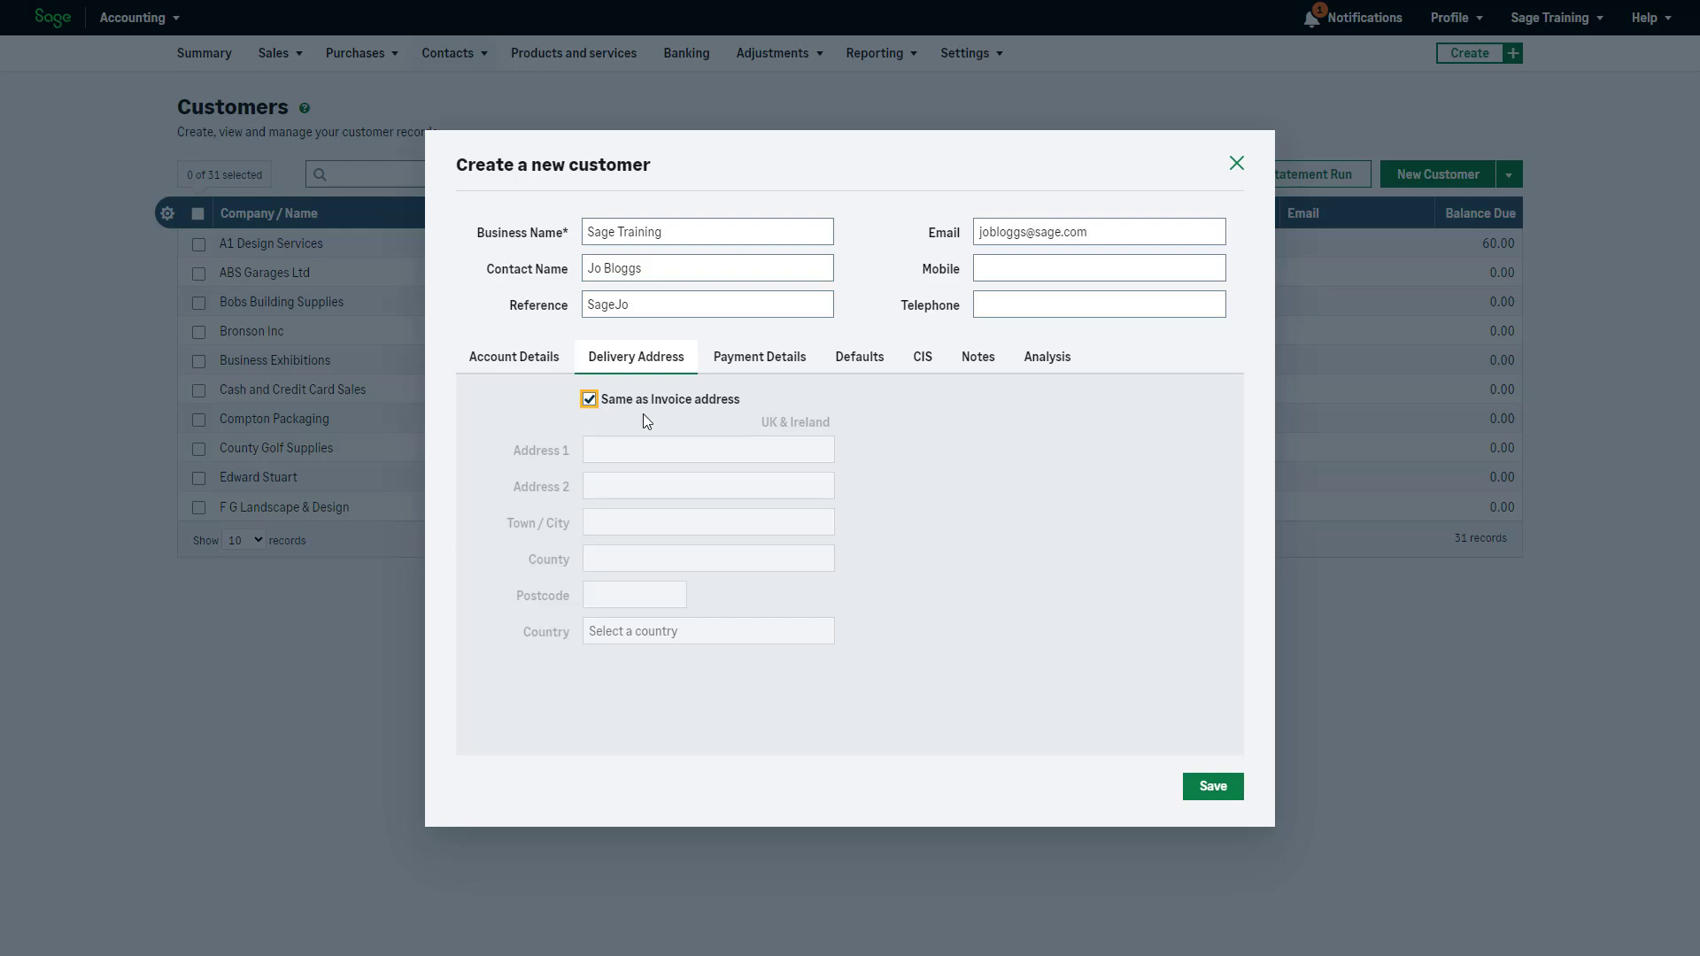
{"action": "left_click", "coordinate": [779, 372]}
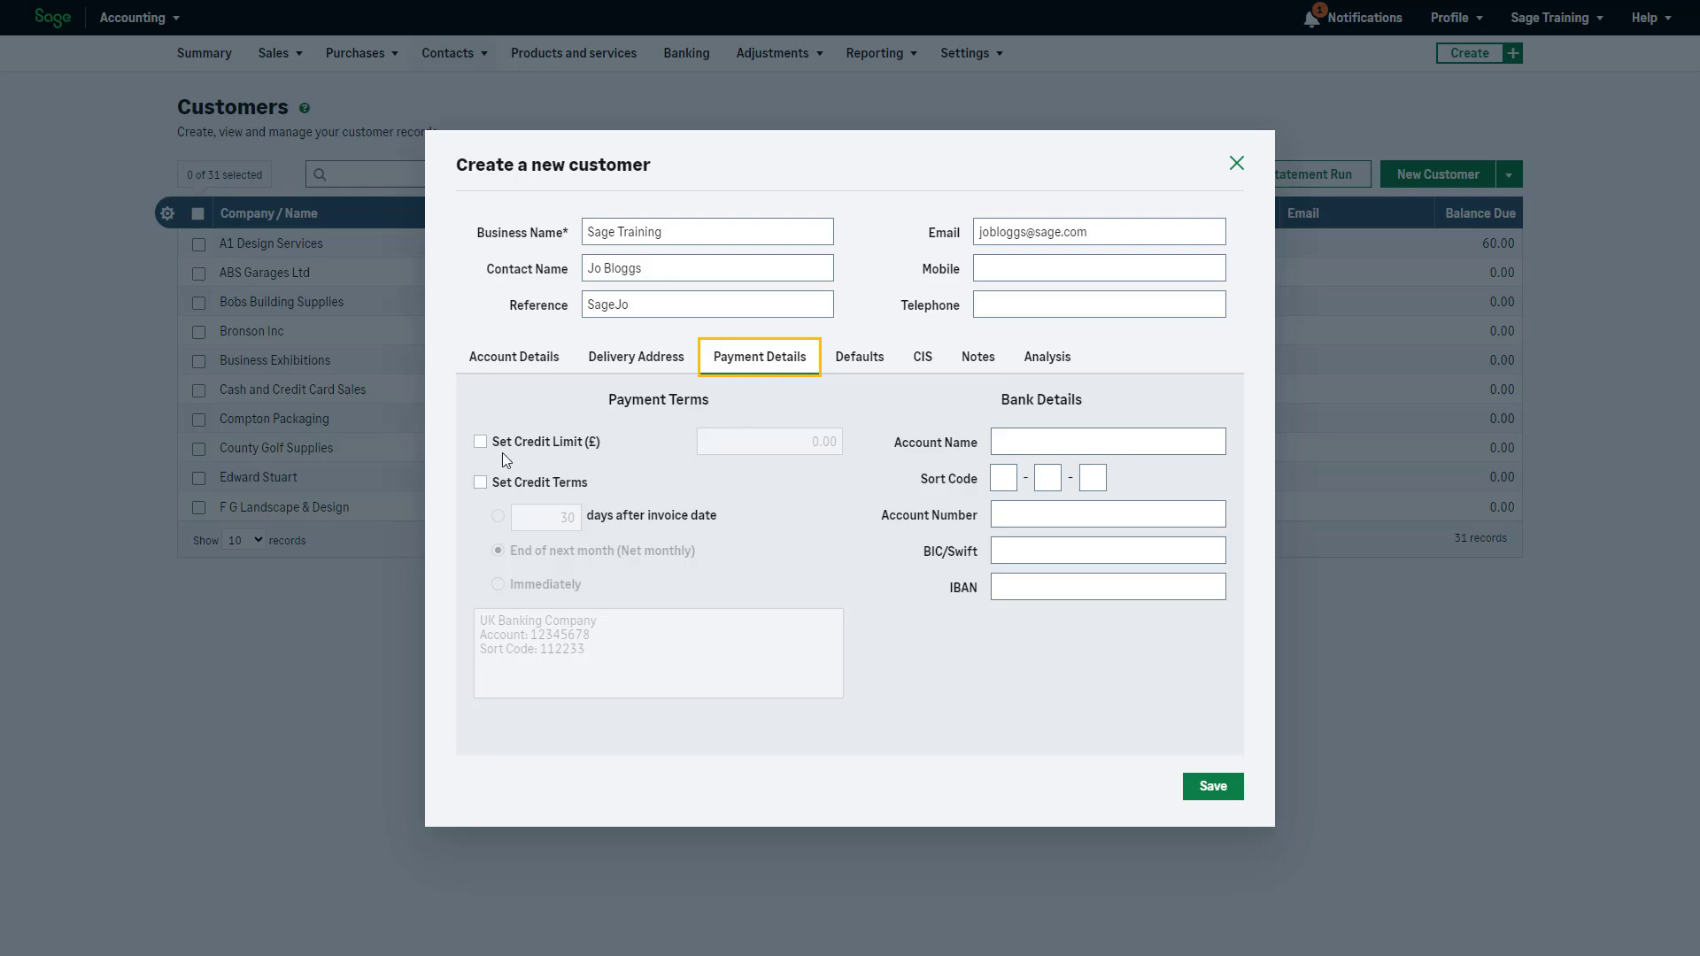
Give the customer a credit limit of 1,000.00
{"action": "left_click", "coordinate": [480, 442]}
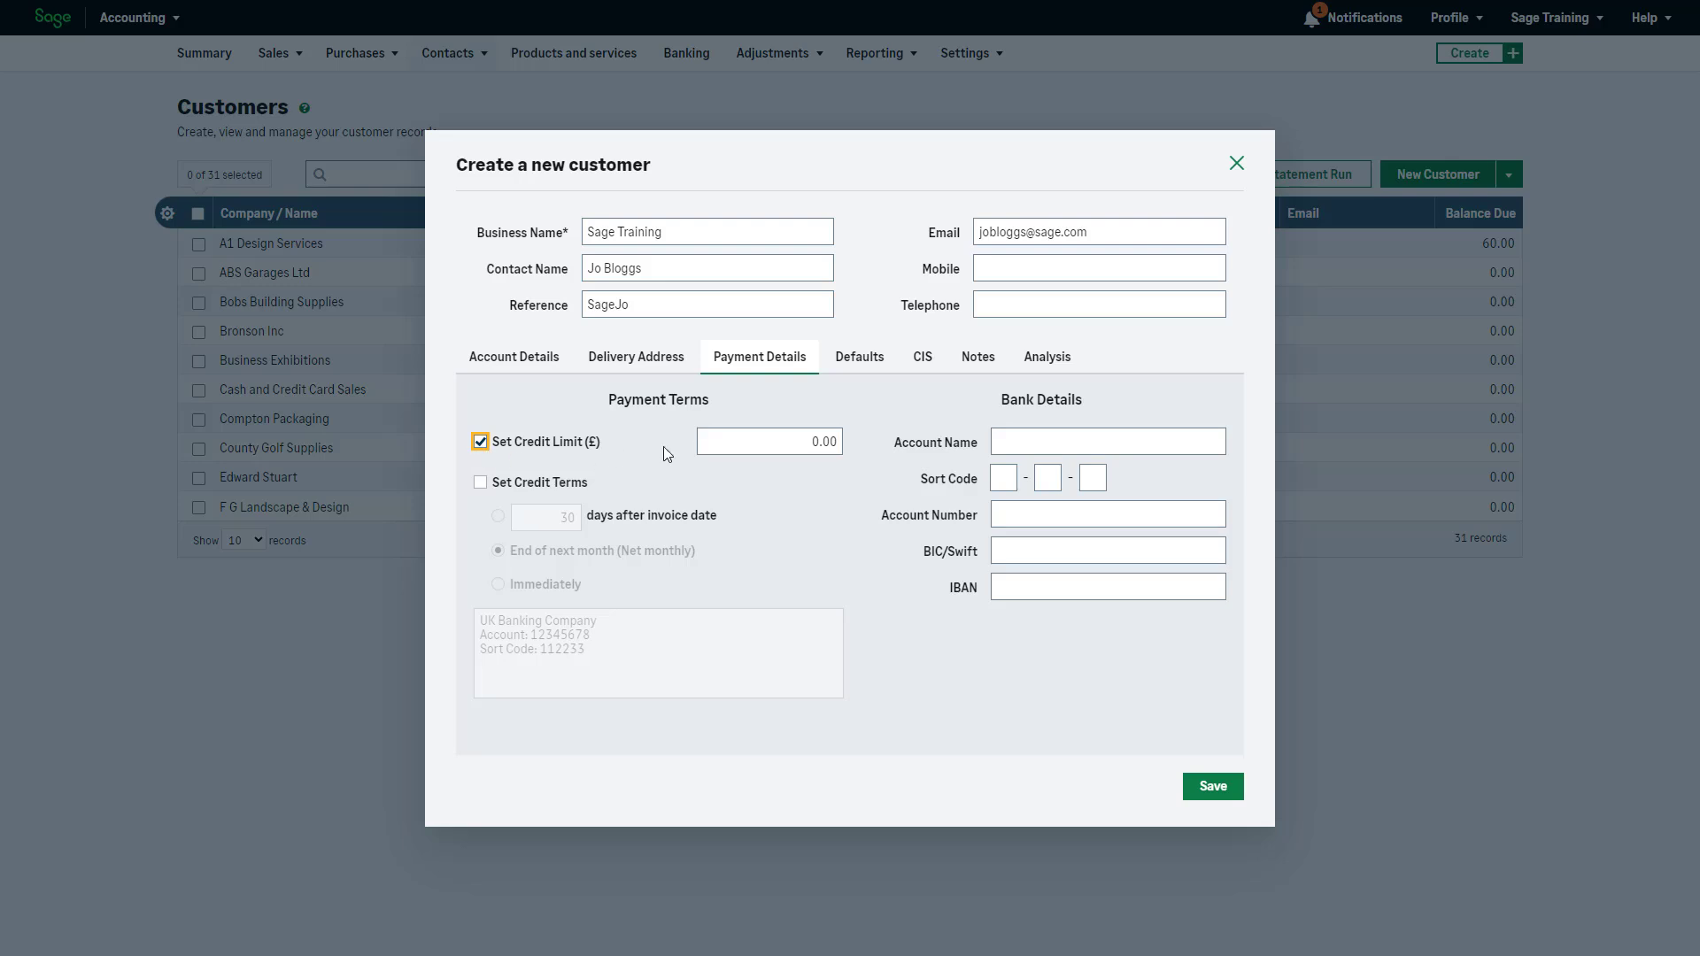
{"action": "left_click", "coordinate": [711, 440]}
{"action": "type", "text": "1000"}
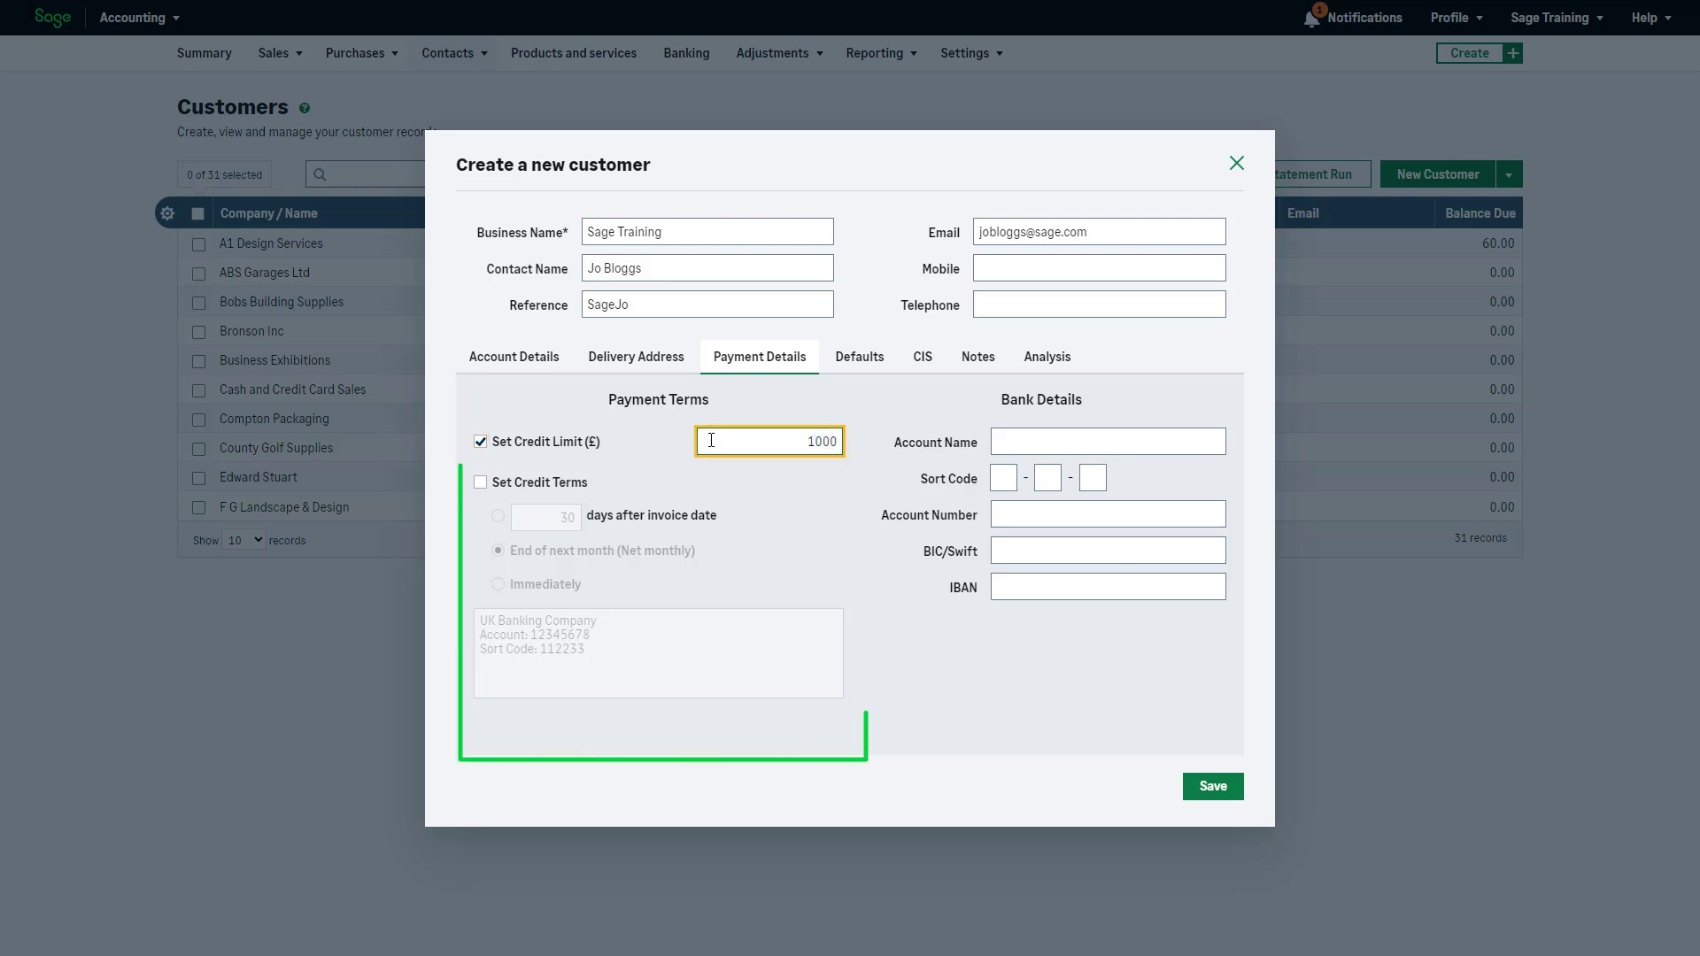
Set credit terms to 10 days after invoice date and add the payment terms wording to the notes
{"action": "left_click", "coordinate": [479, 487]}
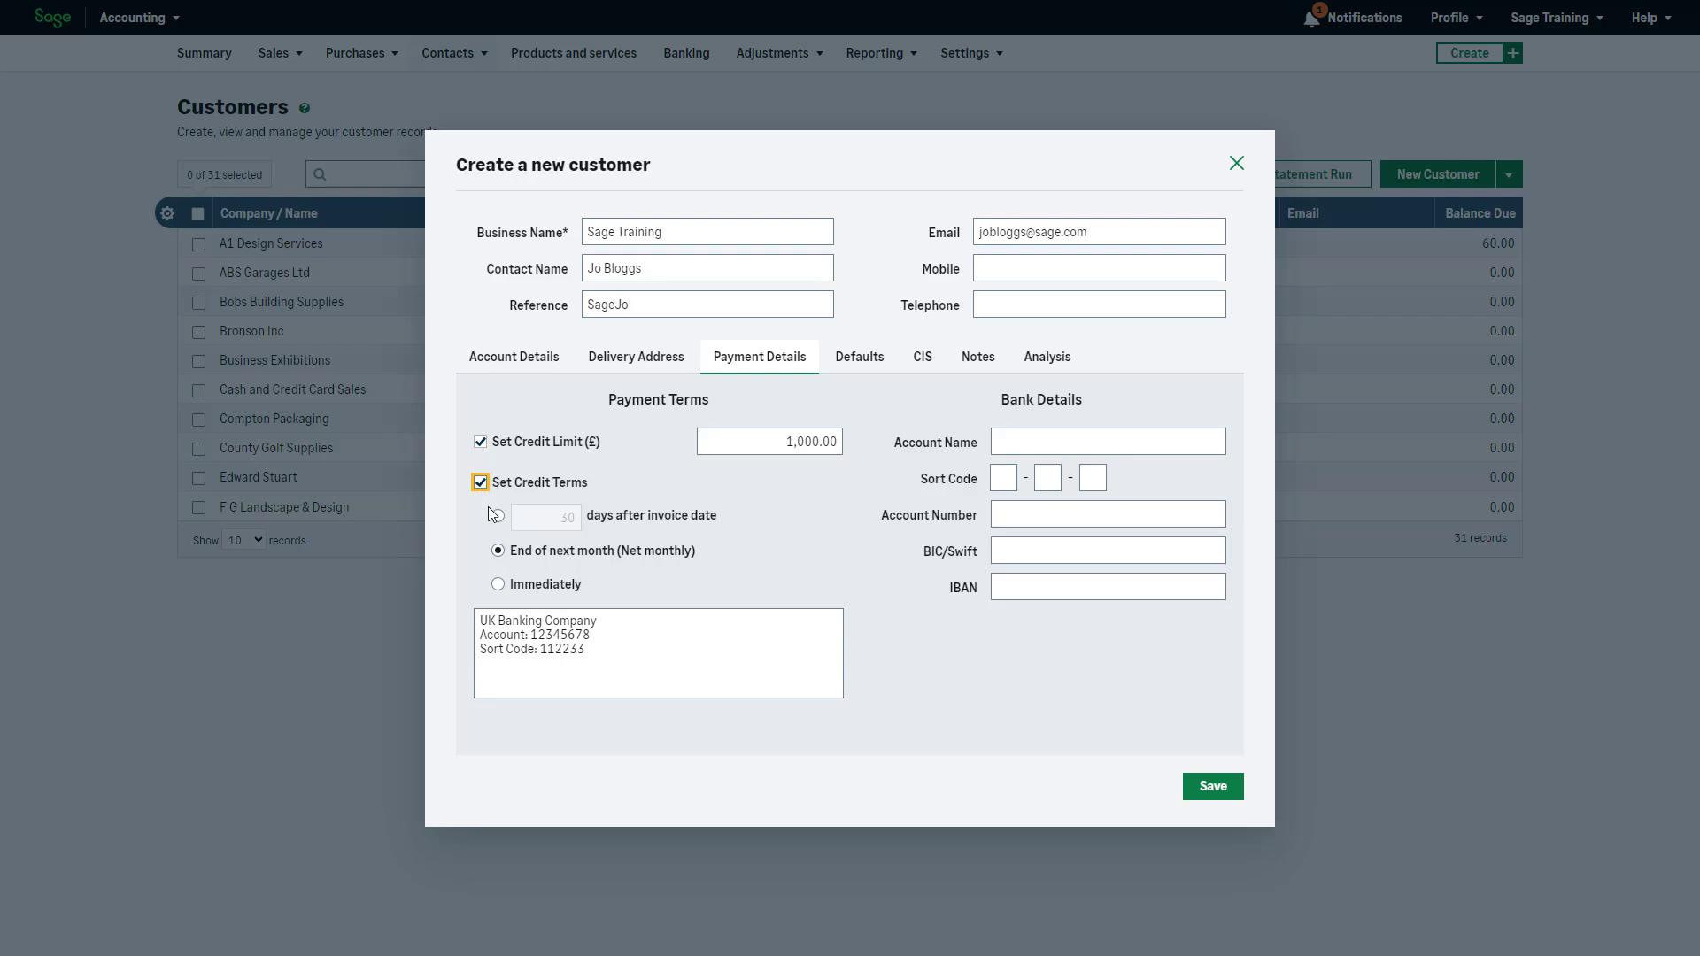
{"action": "left_click", "coordinate": [498, 515]}
{"action": "left_click", "coordinate": [544, 524]}
{"action": "left_click", "coordinate": [516, 680]}
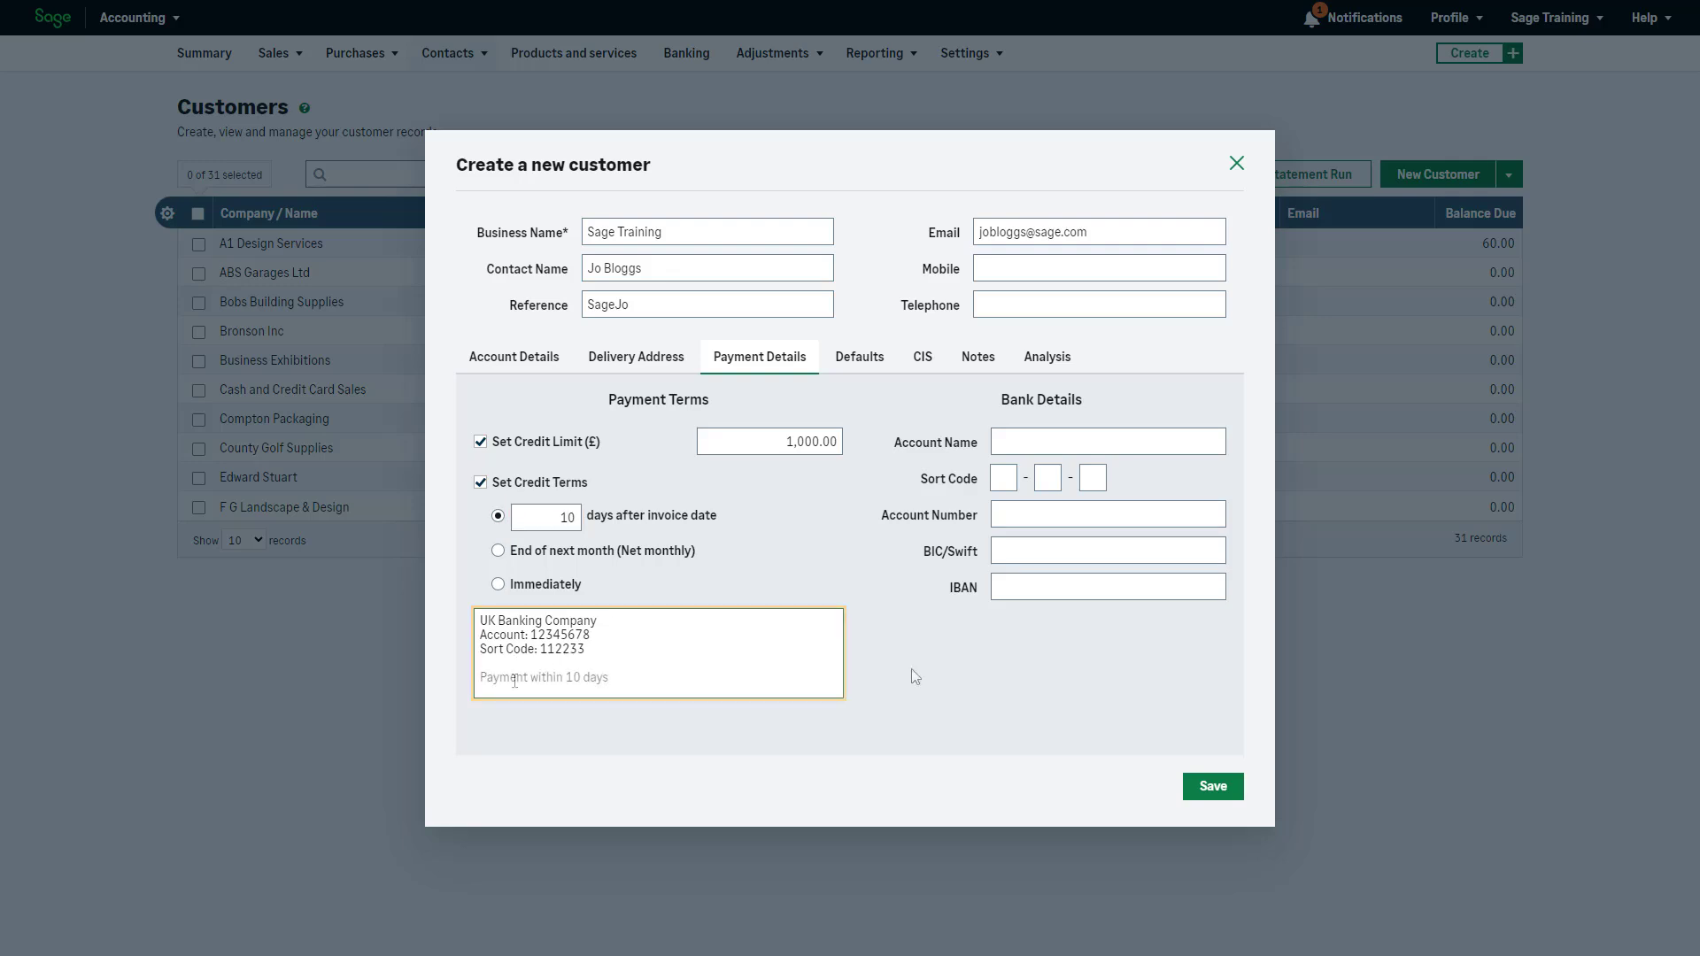
{"action": "left_click", "coordinate": [915, 677]}
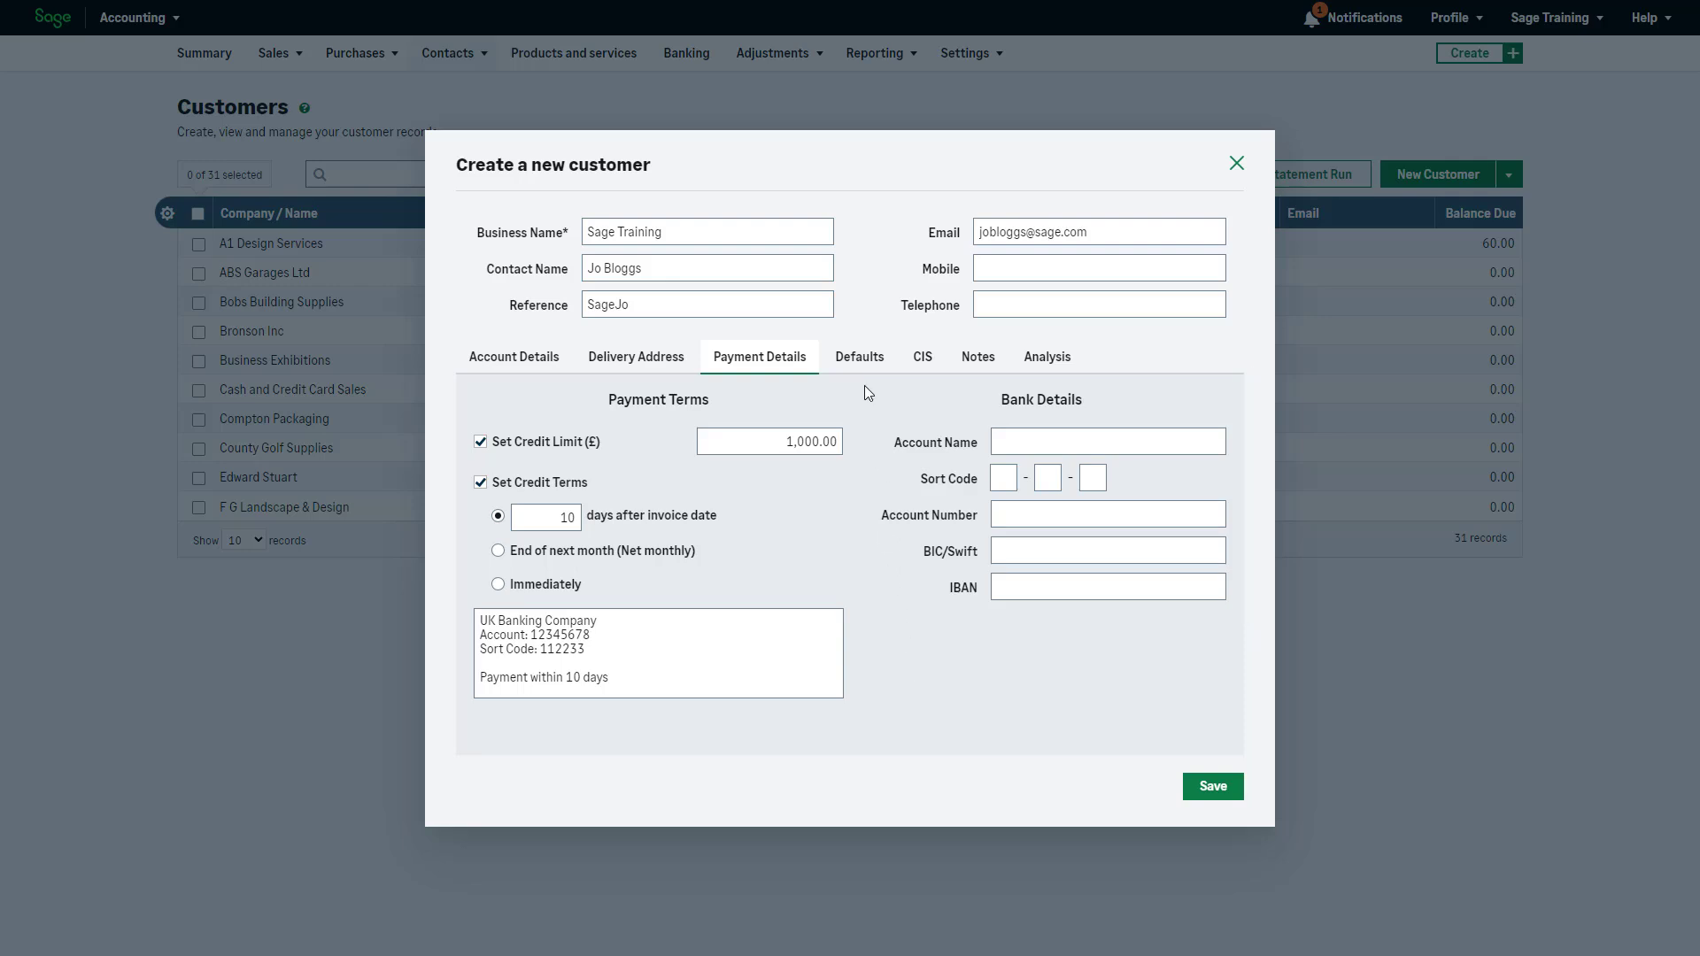
{"action": "left_click", "coordinate": [864, 358]}
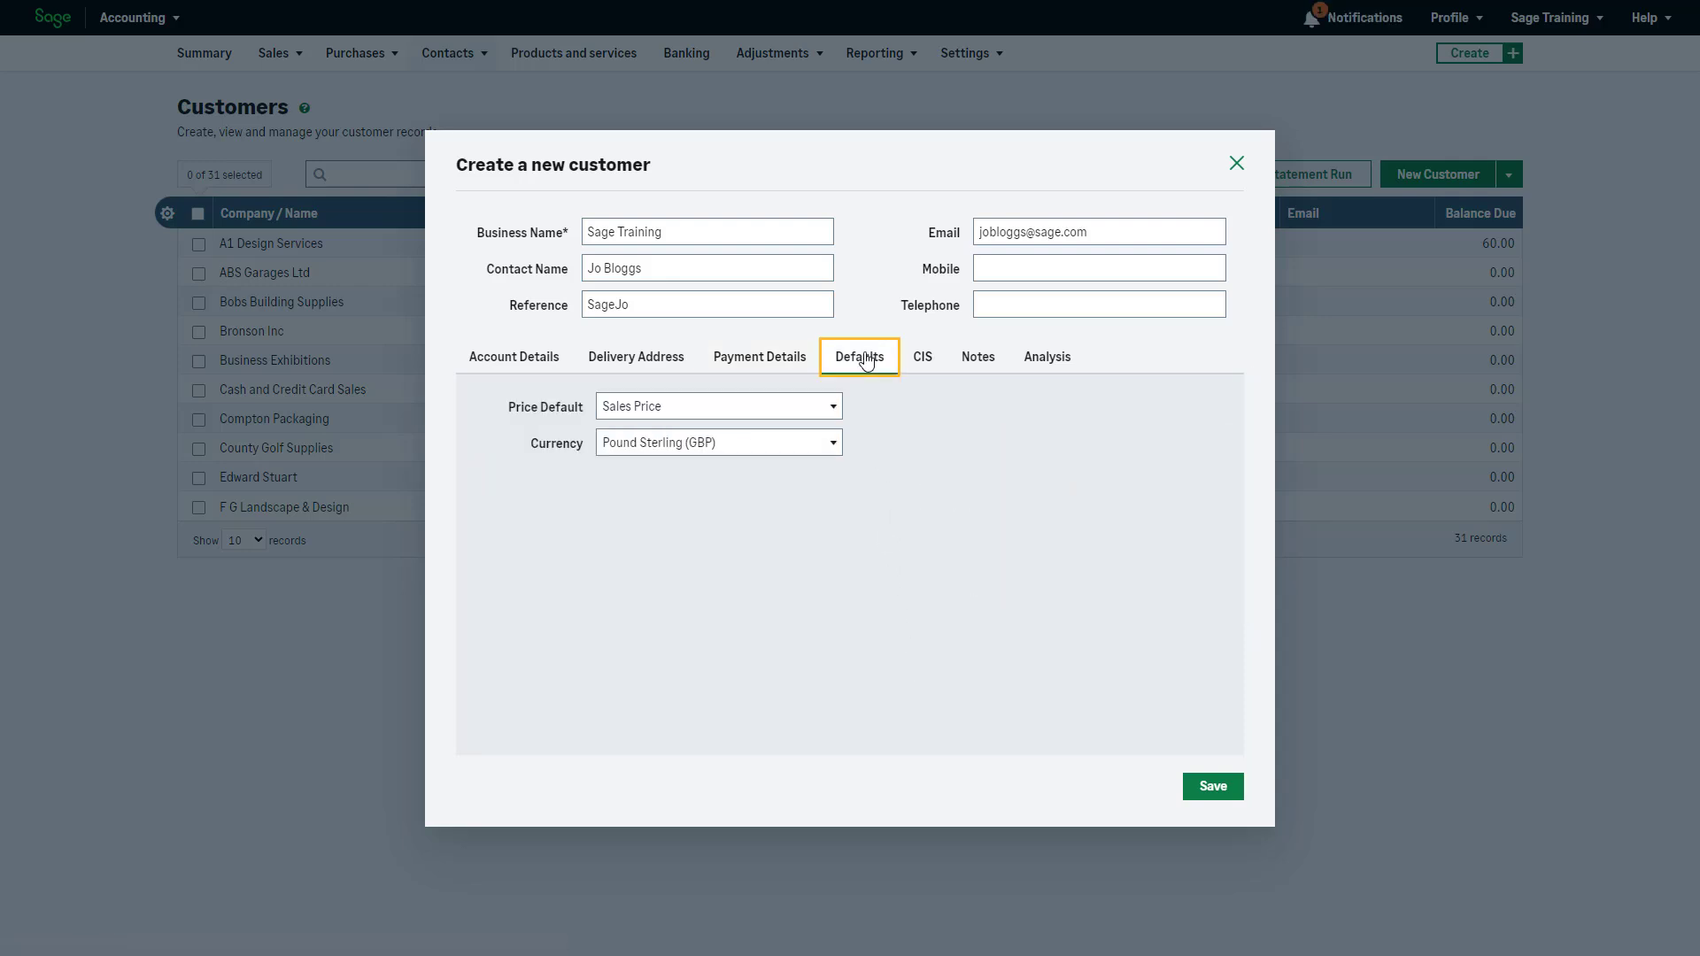
{"action": "left_click", "coordinate": [833, 409]}
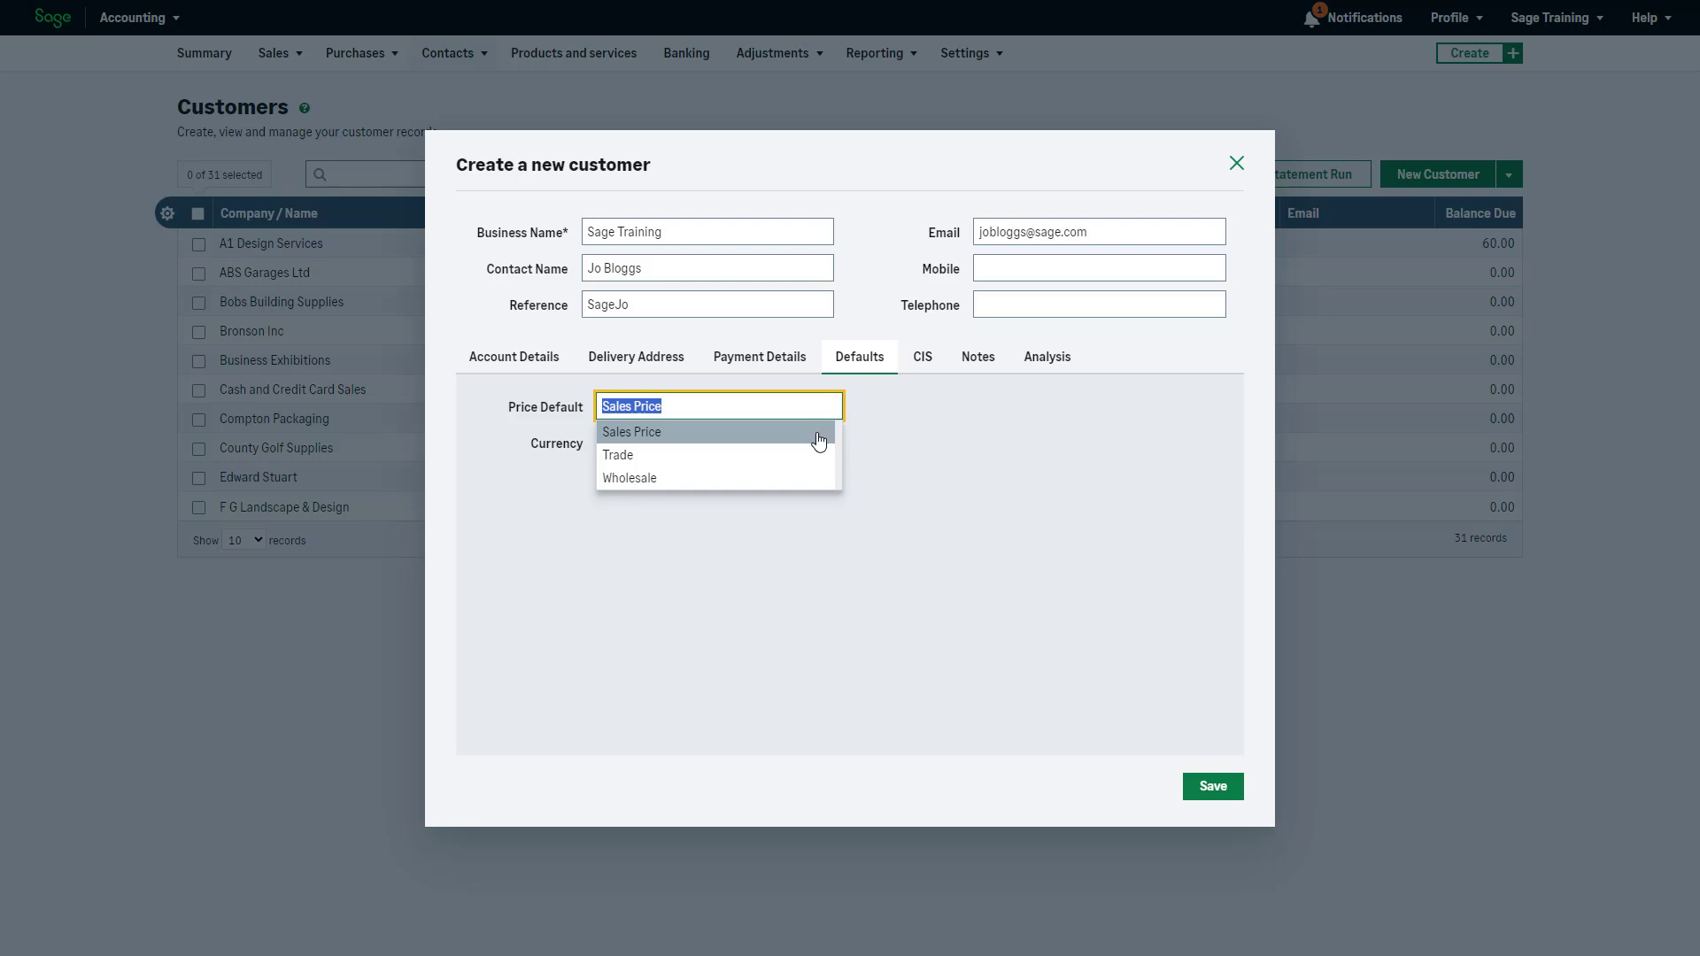
{"action": "left_click", "coordinate": [818, 432]}
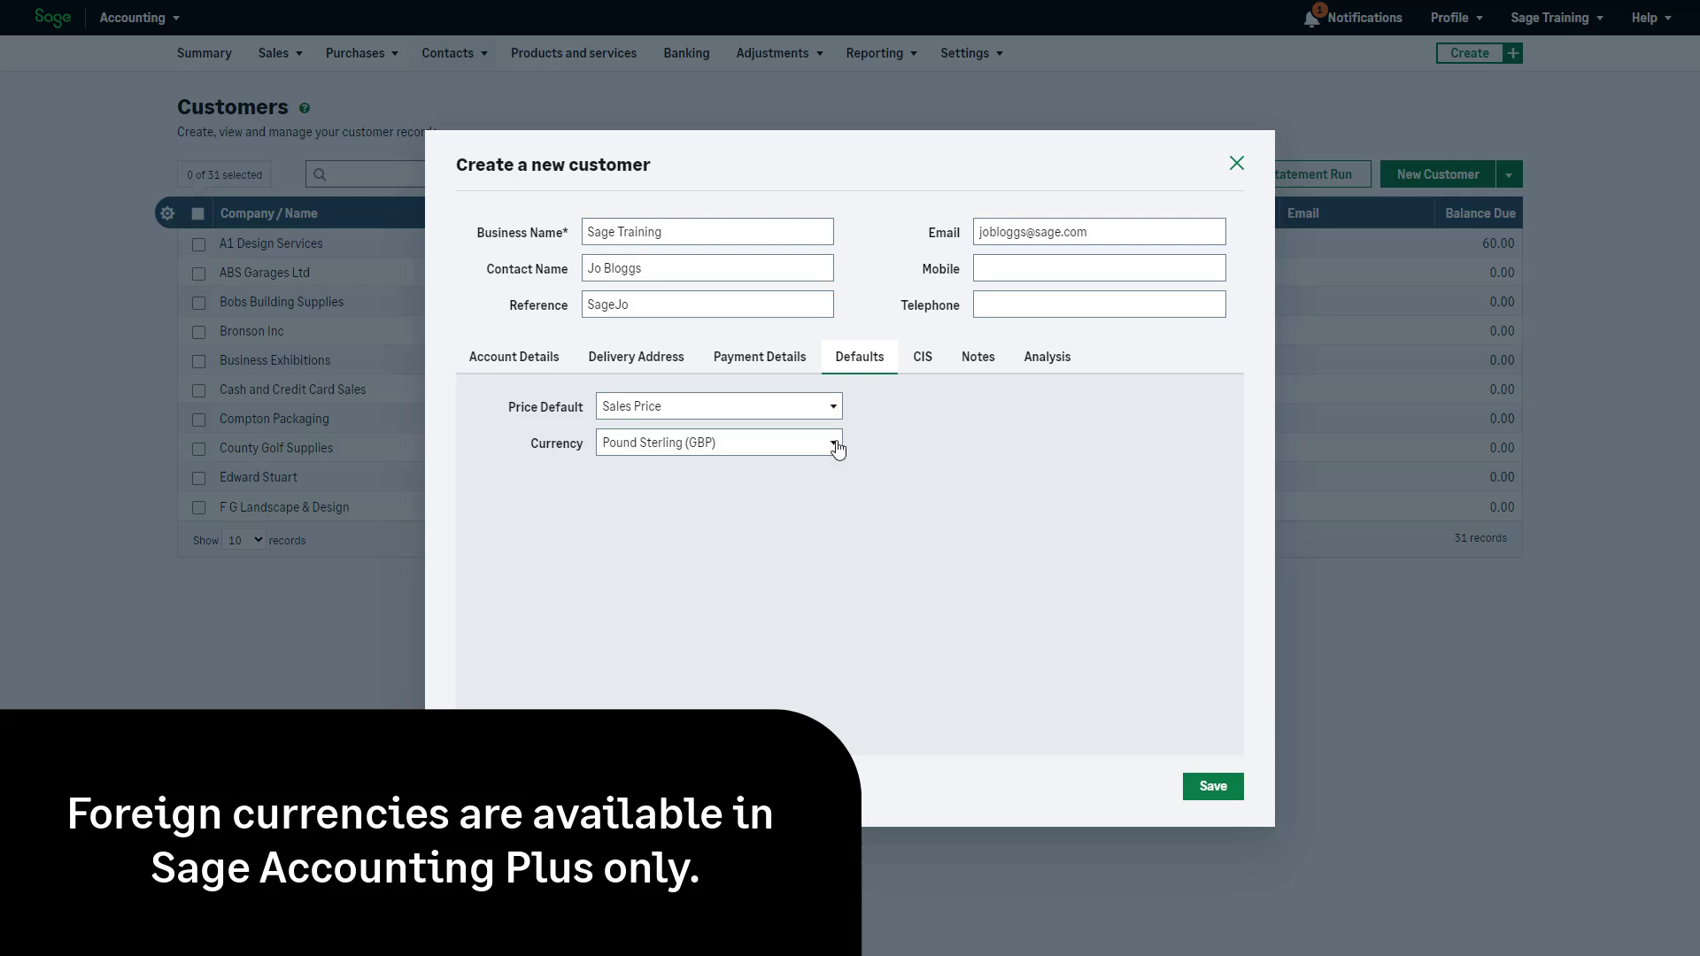
{"action": "left_click", "coordinate": [836, 444]}
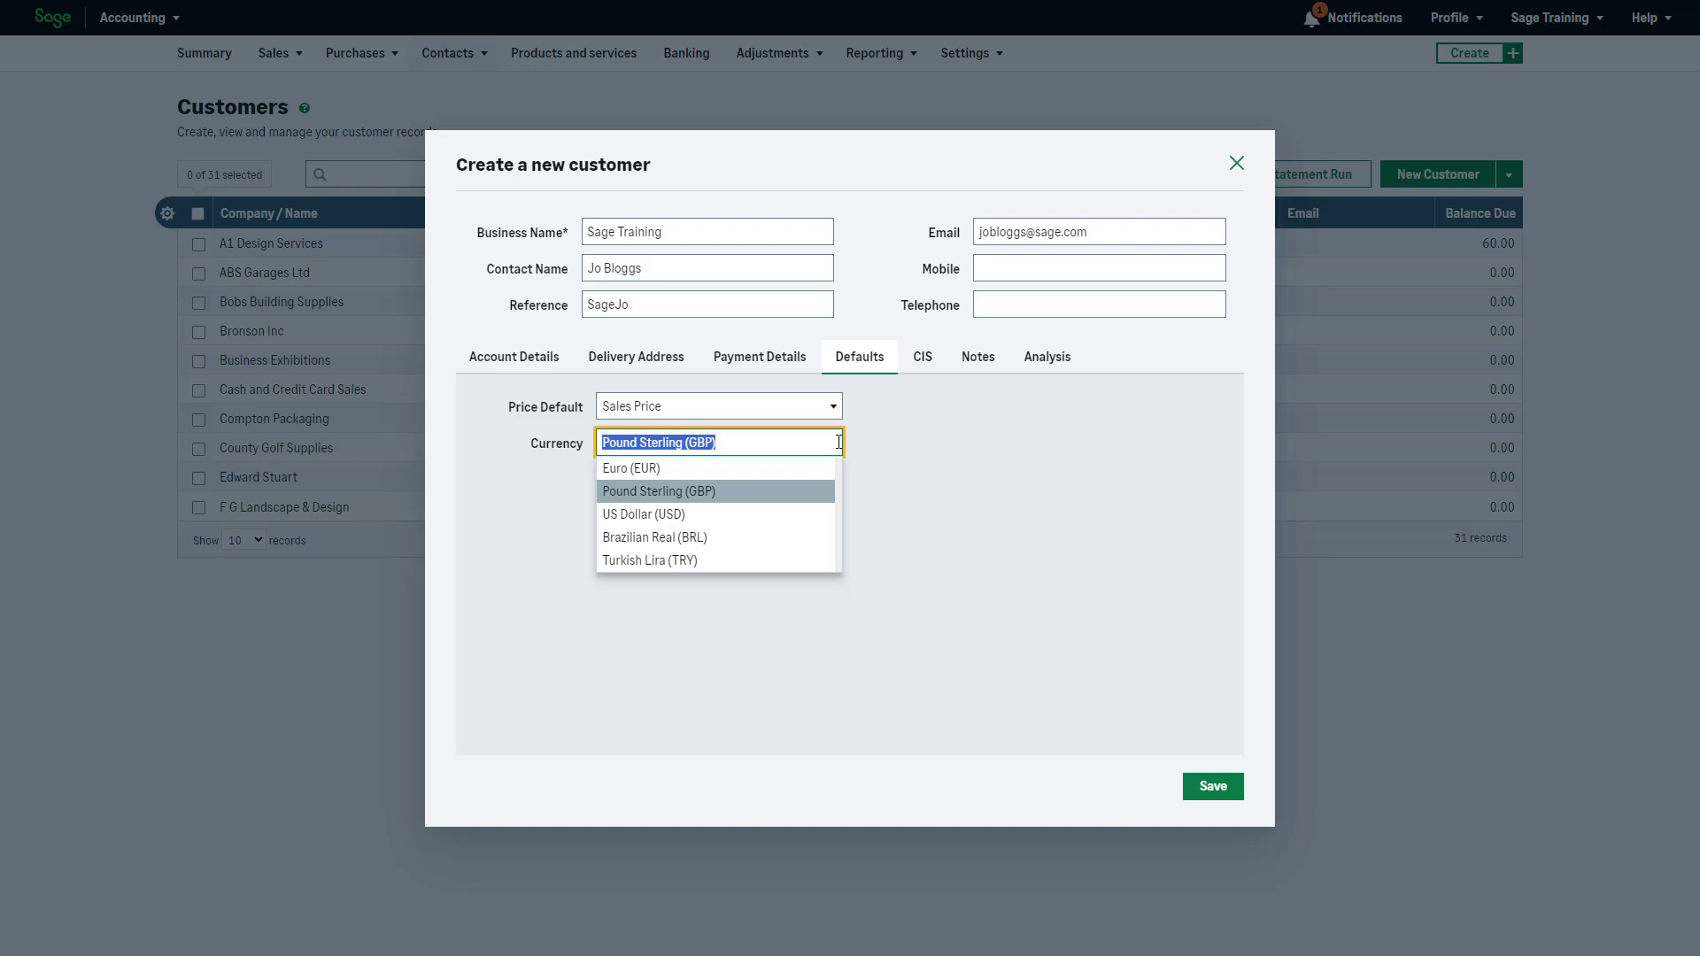
{"action": "left_click", "coordinate": [823, 493]}
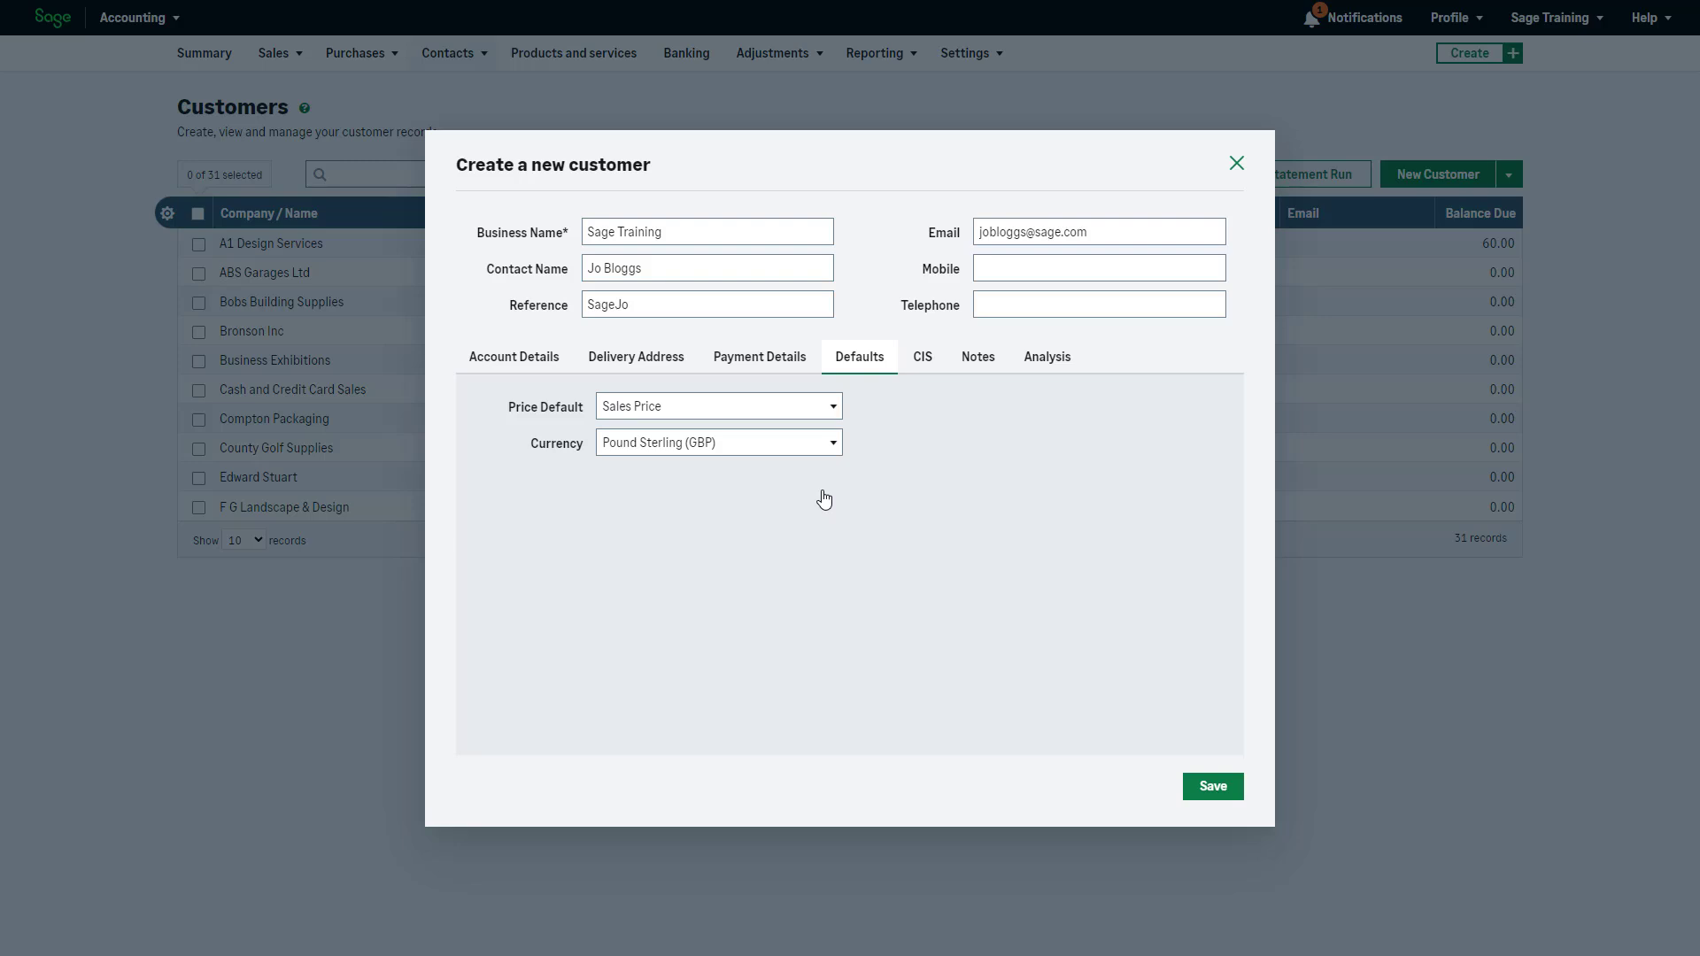
Tick CIS Registered for the customer, using ledger account 4900 - Other Income
{"action": "left_click", "coordinate": [935, 367]}
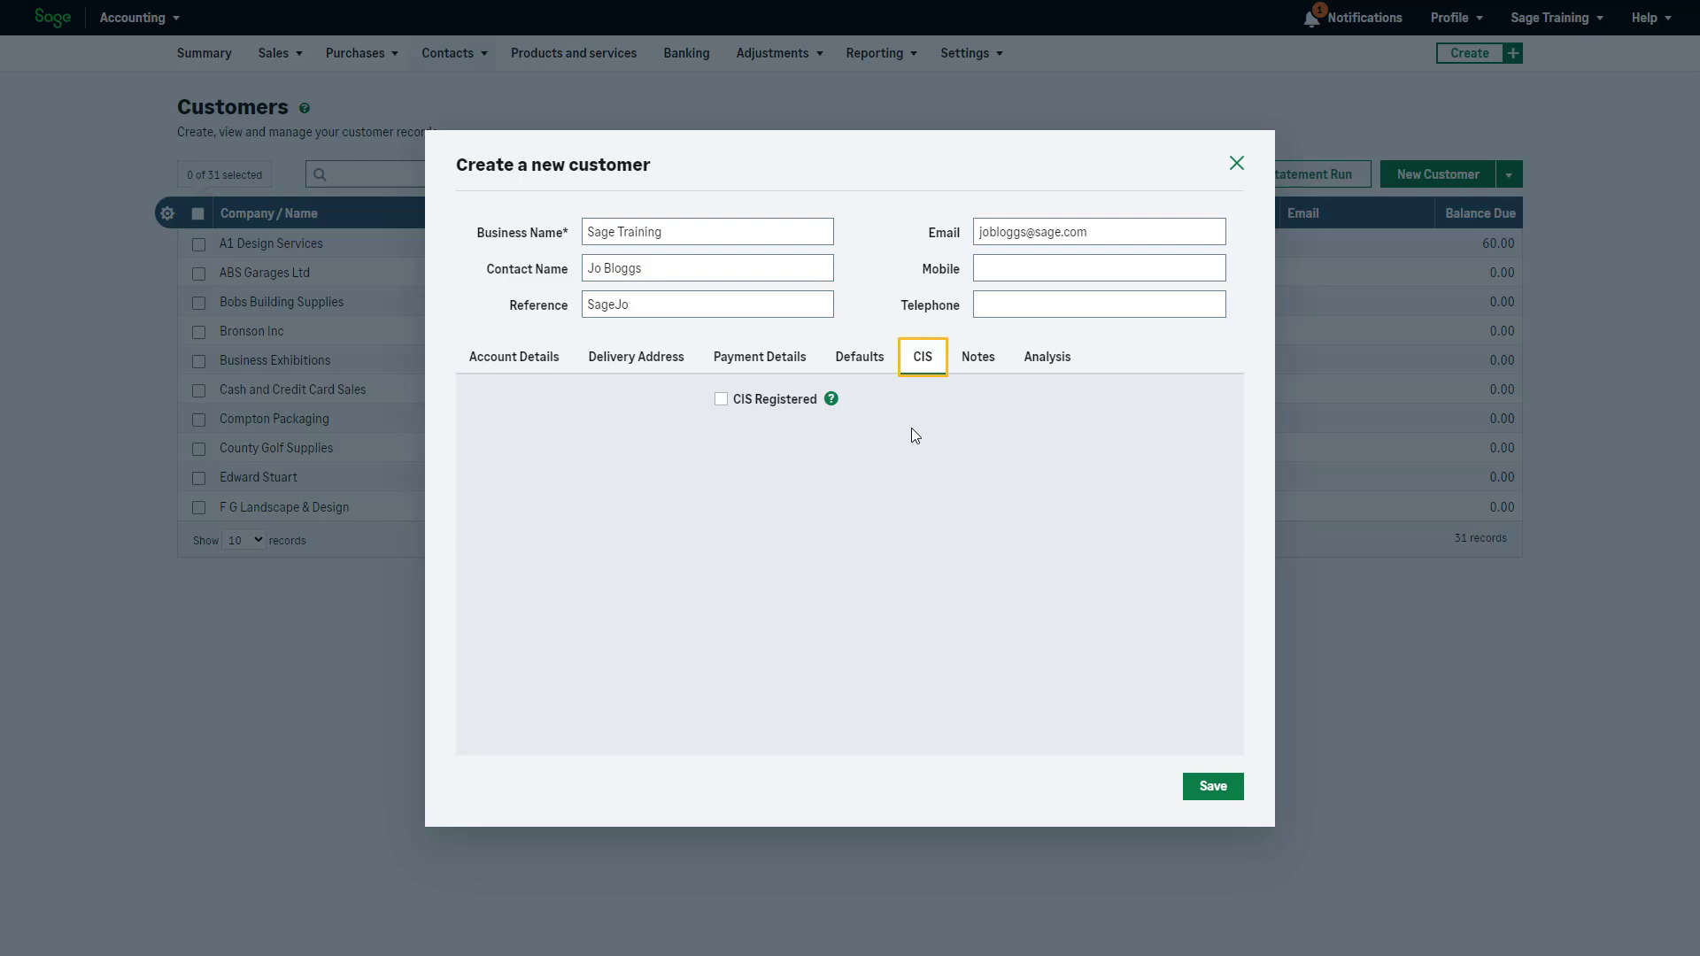
{"action": "left_click", "coordinate": [721, 400]}
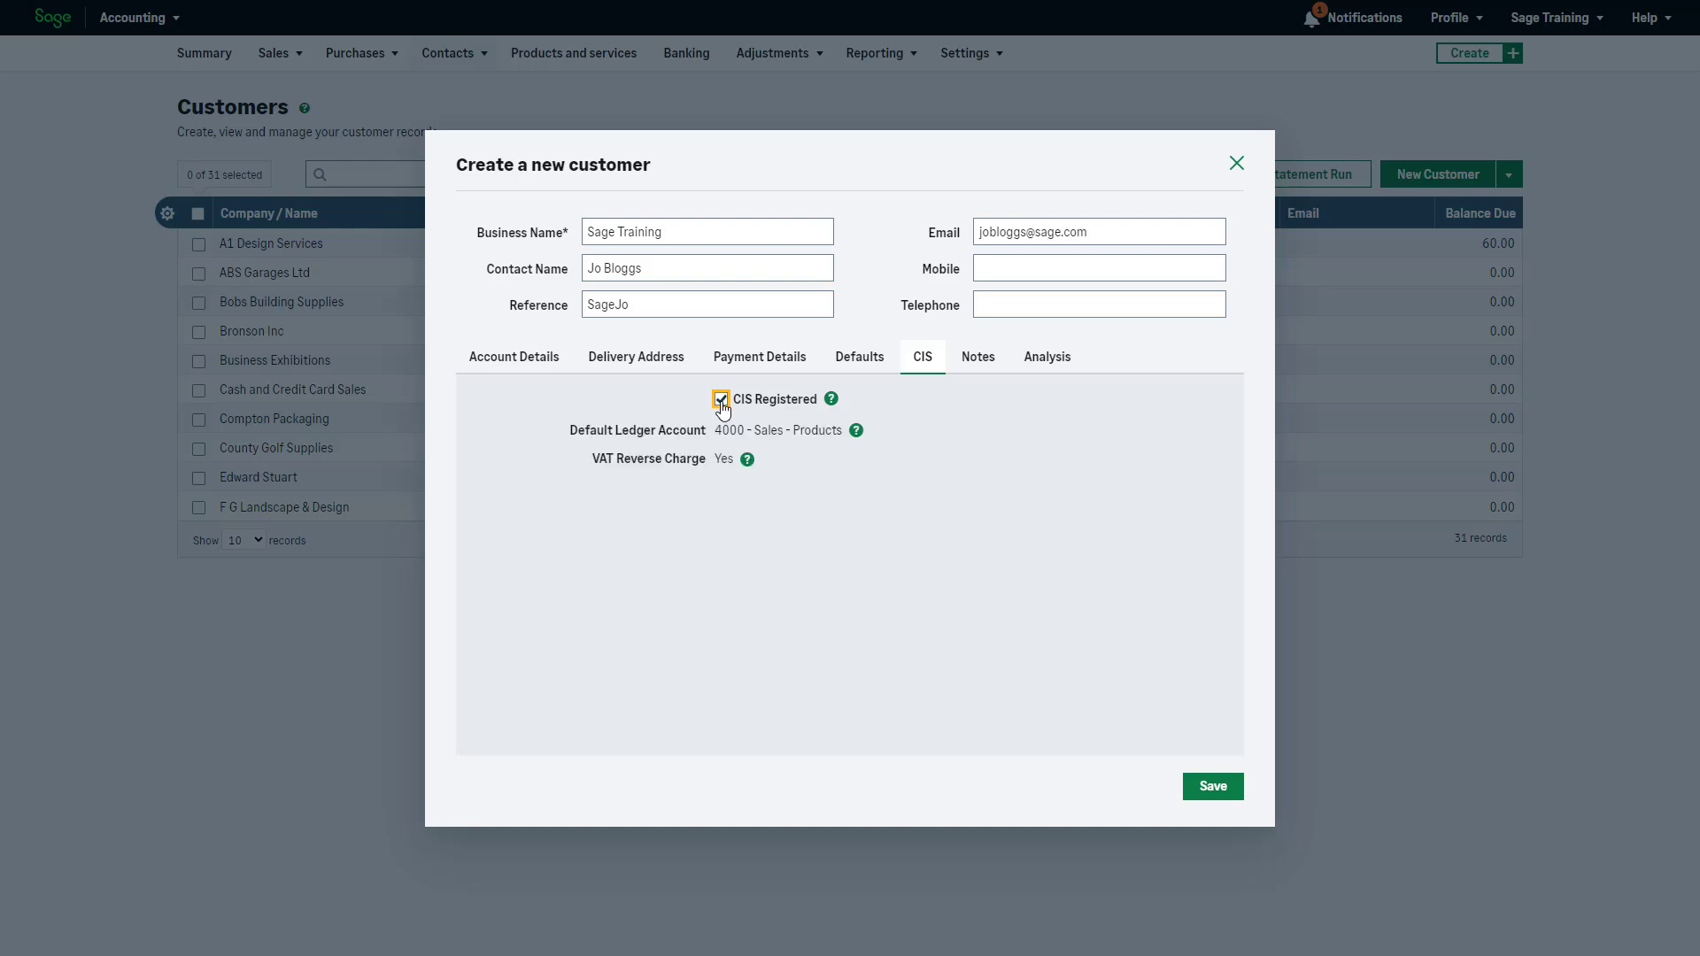
{"action": "left_click", "coordinate": [725, 494]}
Add the customer note 'customer working hours are 9am until 2pm.'
{"action": "left_click", "coordinate": [979, 362]}
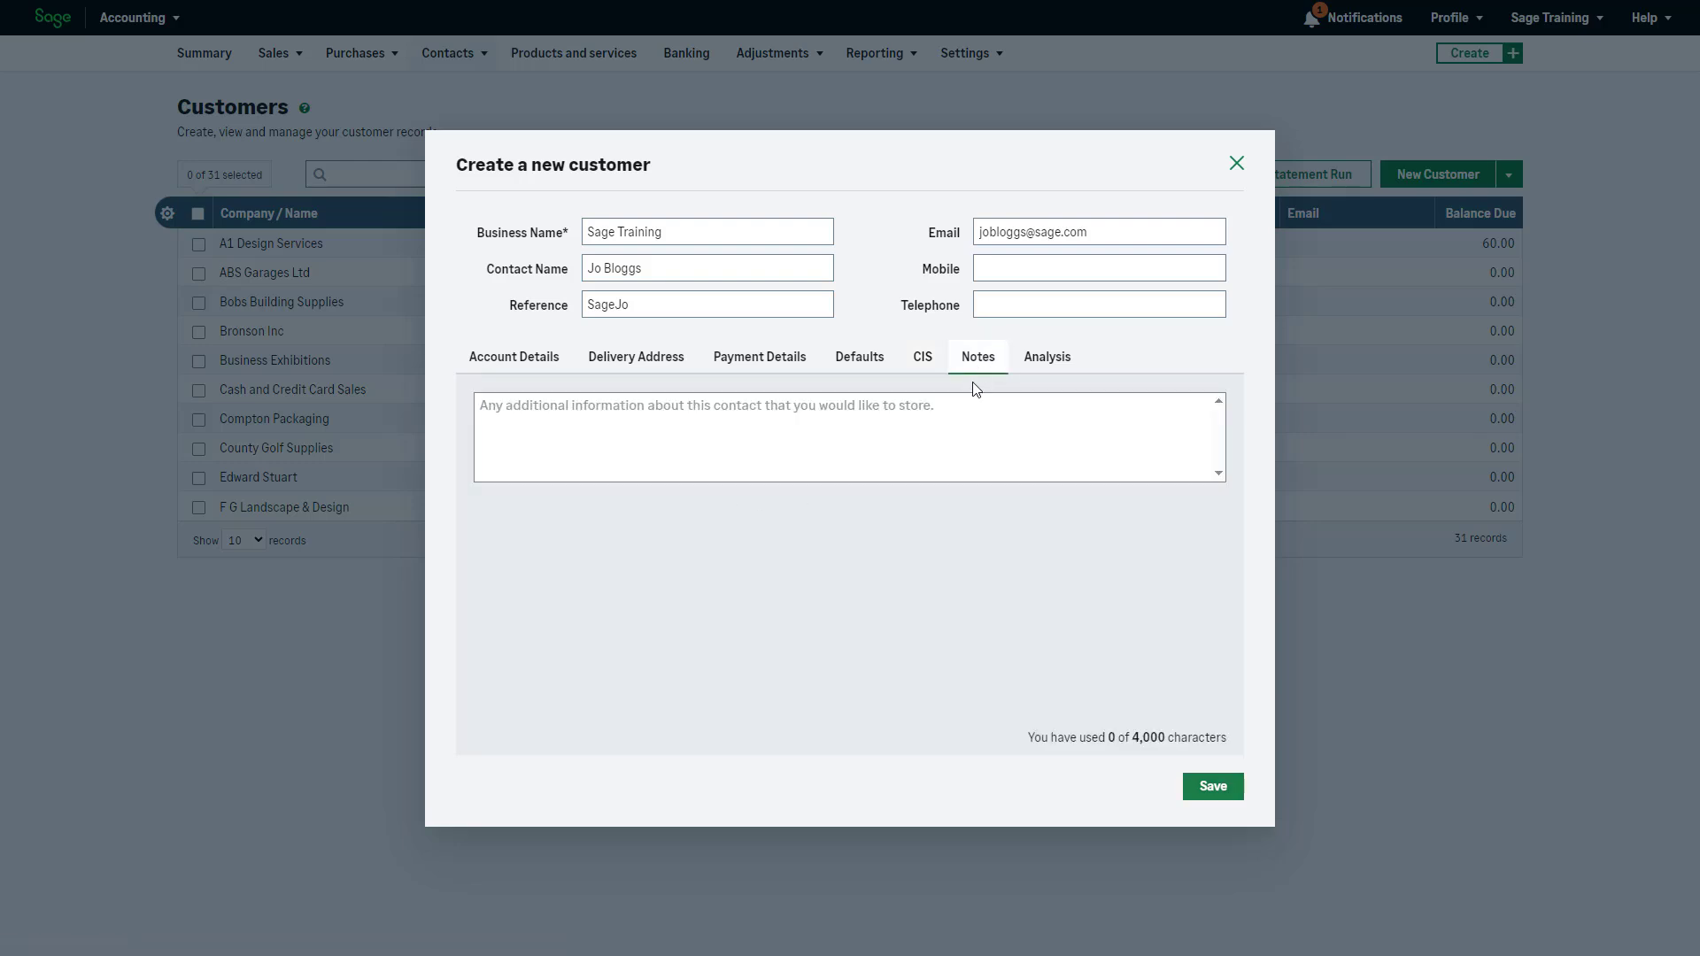
{"action": "left_click", "coordinate": [955, 417]}
{"action": "type", "text": "custo"}
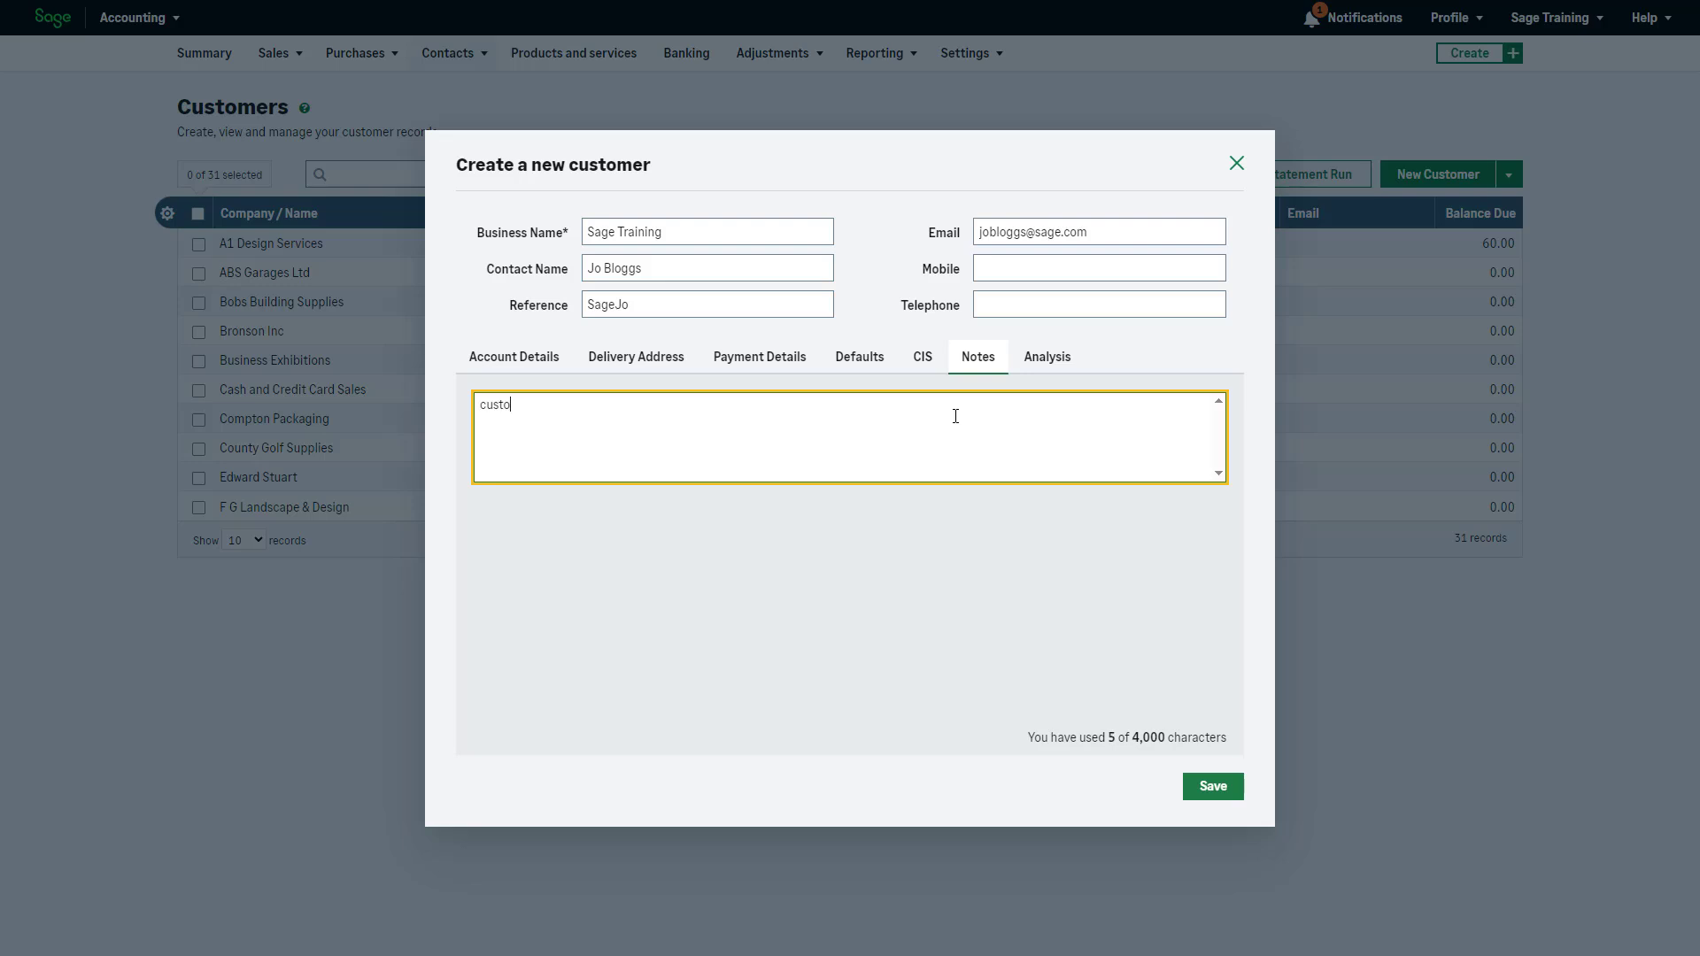
{"action": "type", "text": "mer working hours a"}
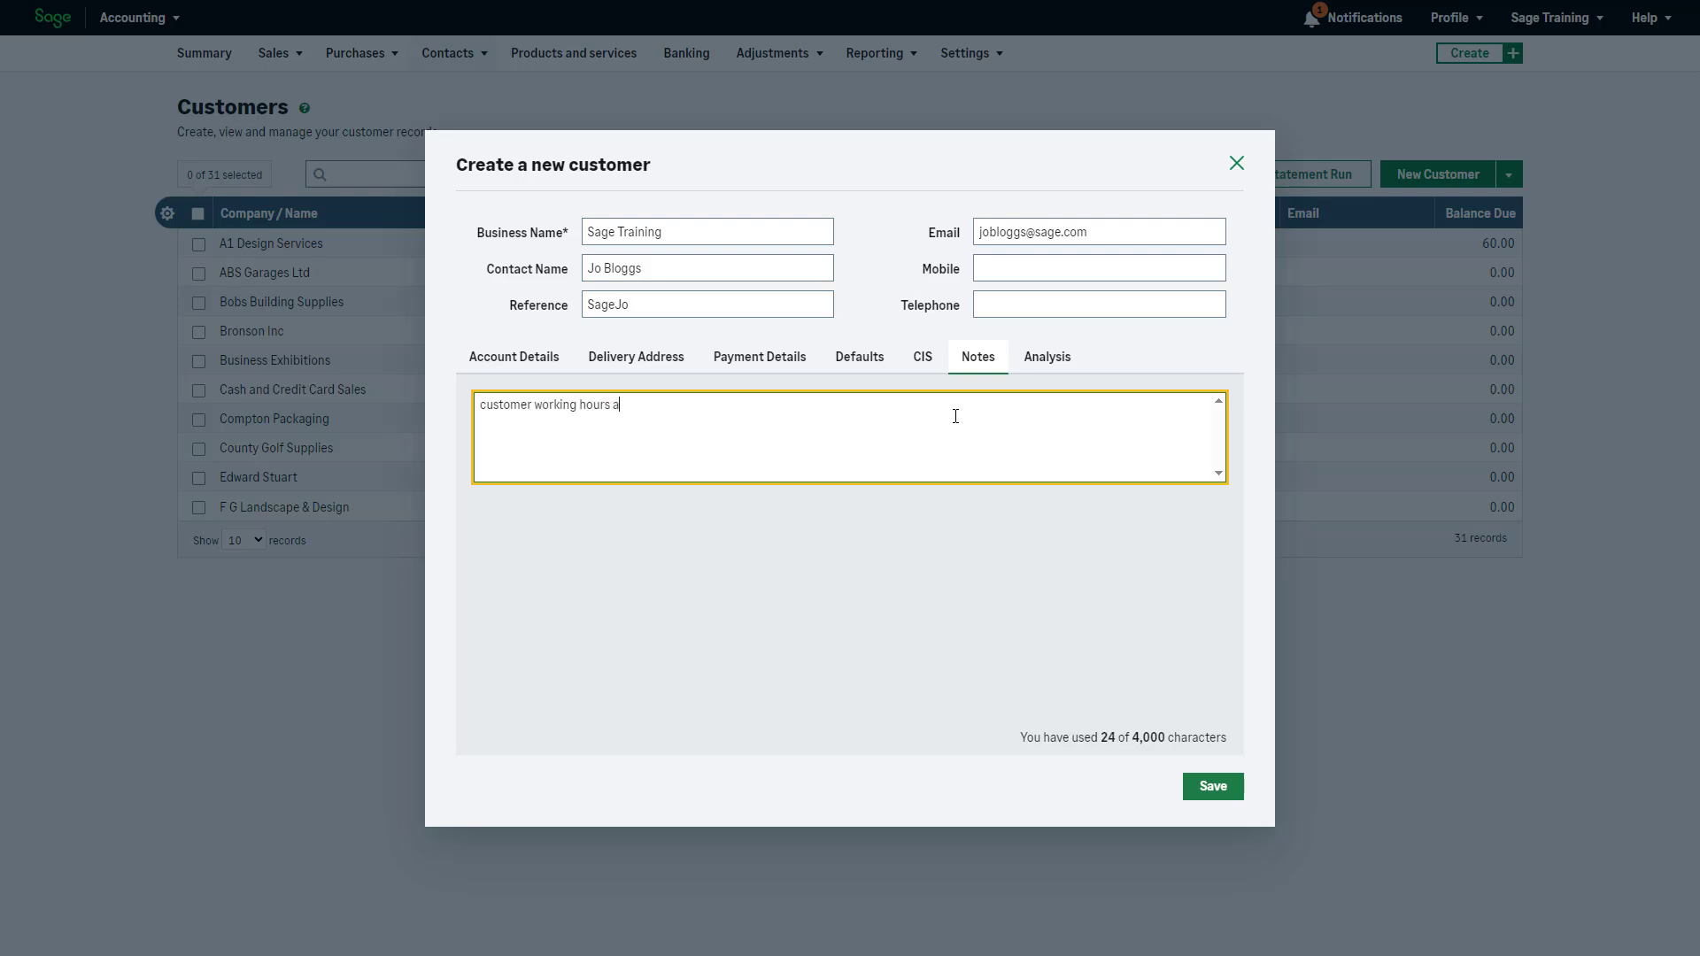
{"action": "type", "text": "re 9am until 2pm."}
Assign the customer to (01) Customer Group 1 and save the new record
{"action": "left_click", "coordinate": [1051, 360]}
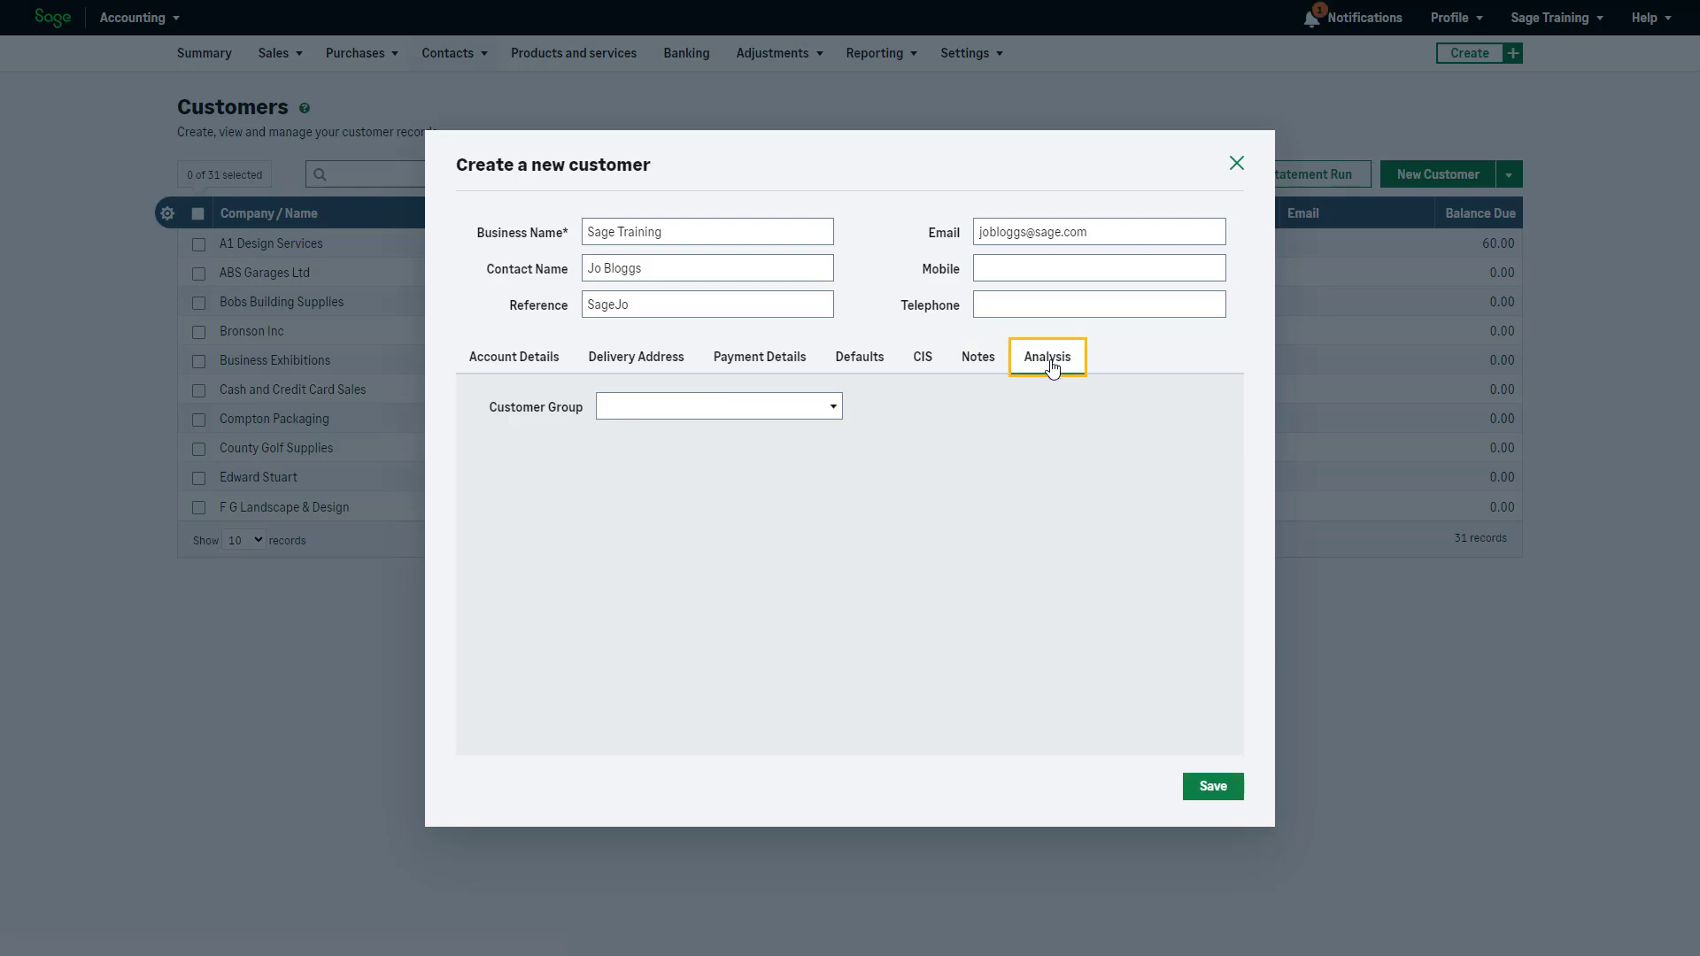
{"action": "left_click", "coordinate": [833, 411]}
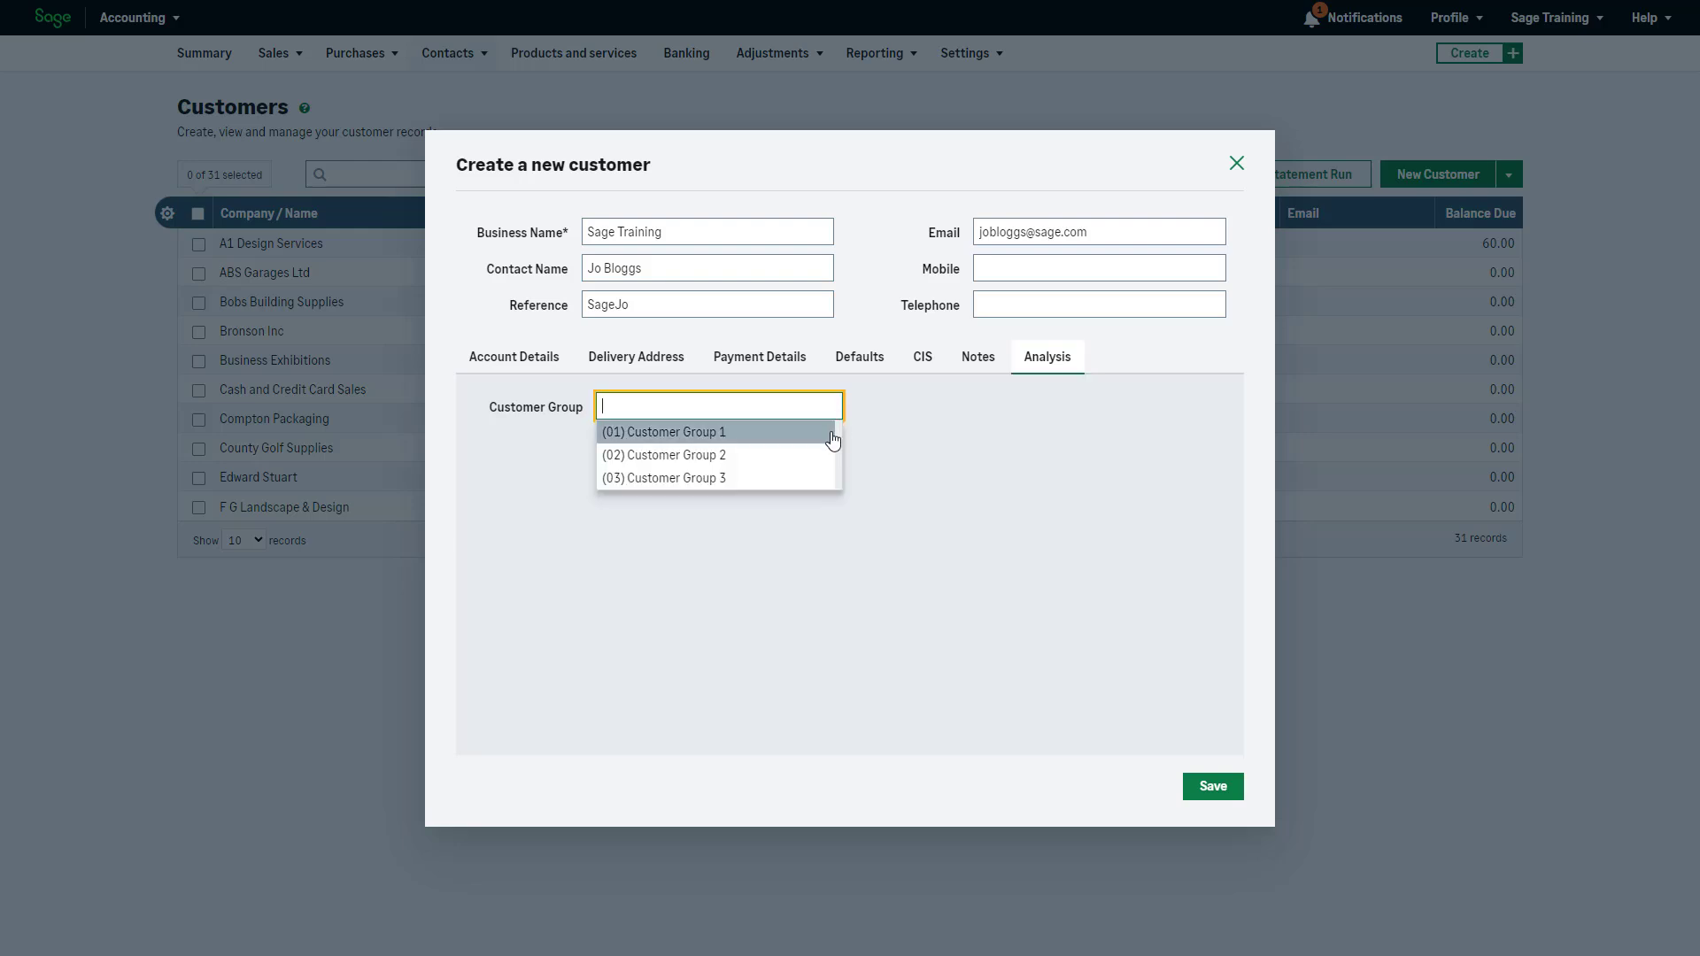
{"action": "left_click", "coordinate": [833, 440]}
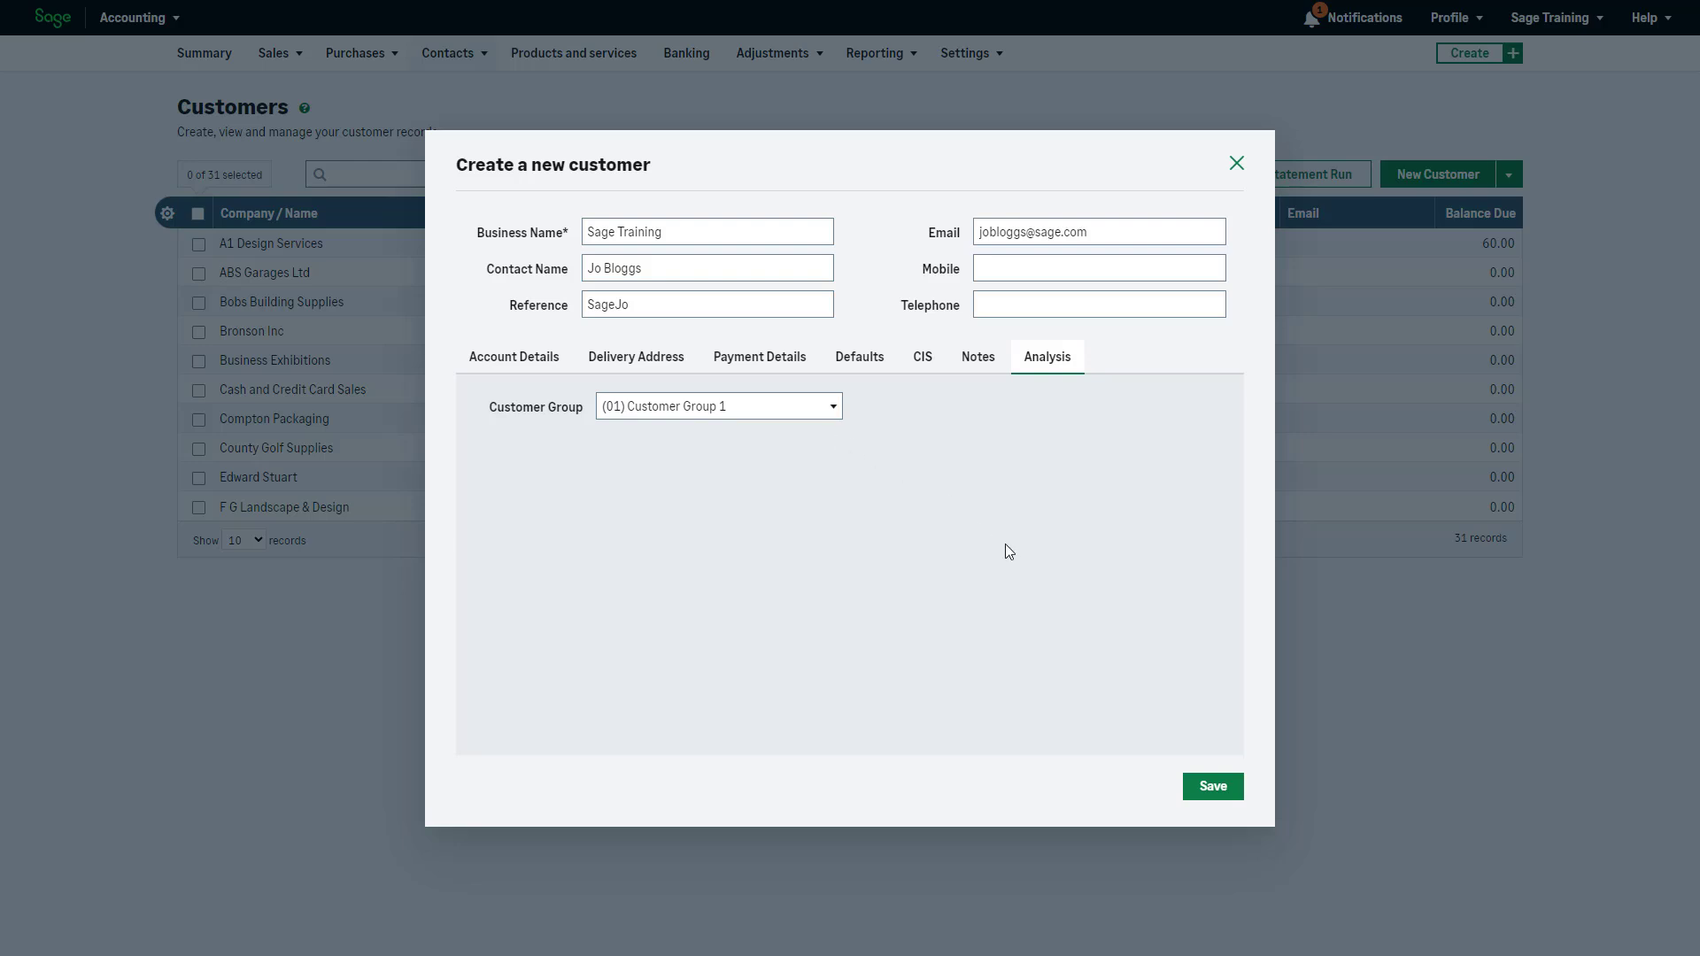
{"action": "left_click", "coordinate": [1212, 787]}
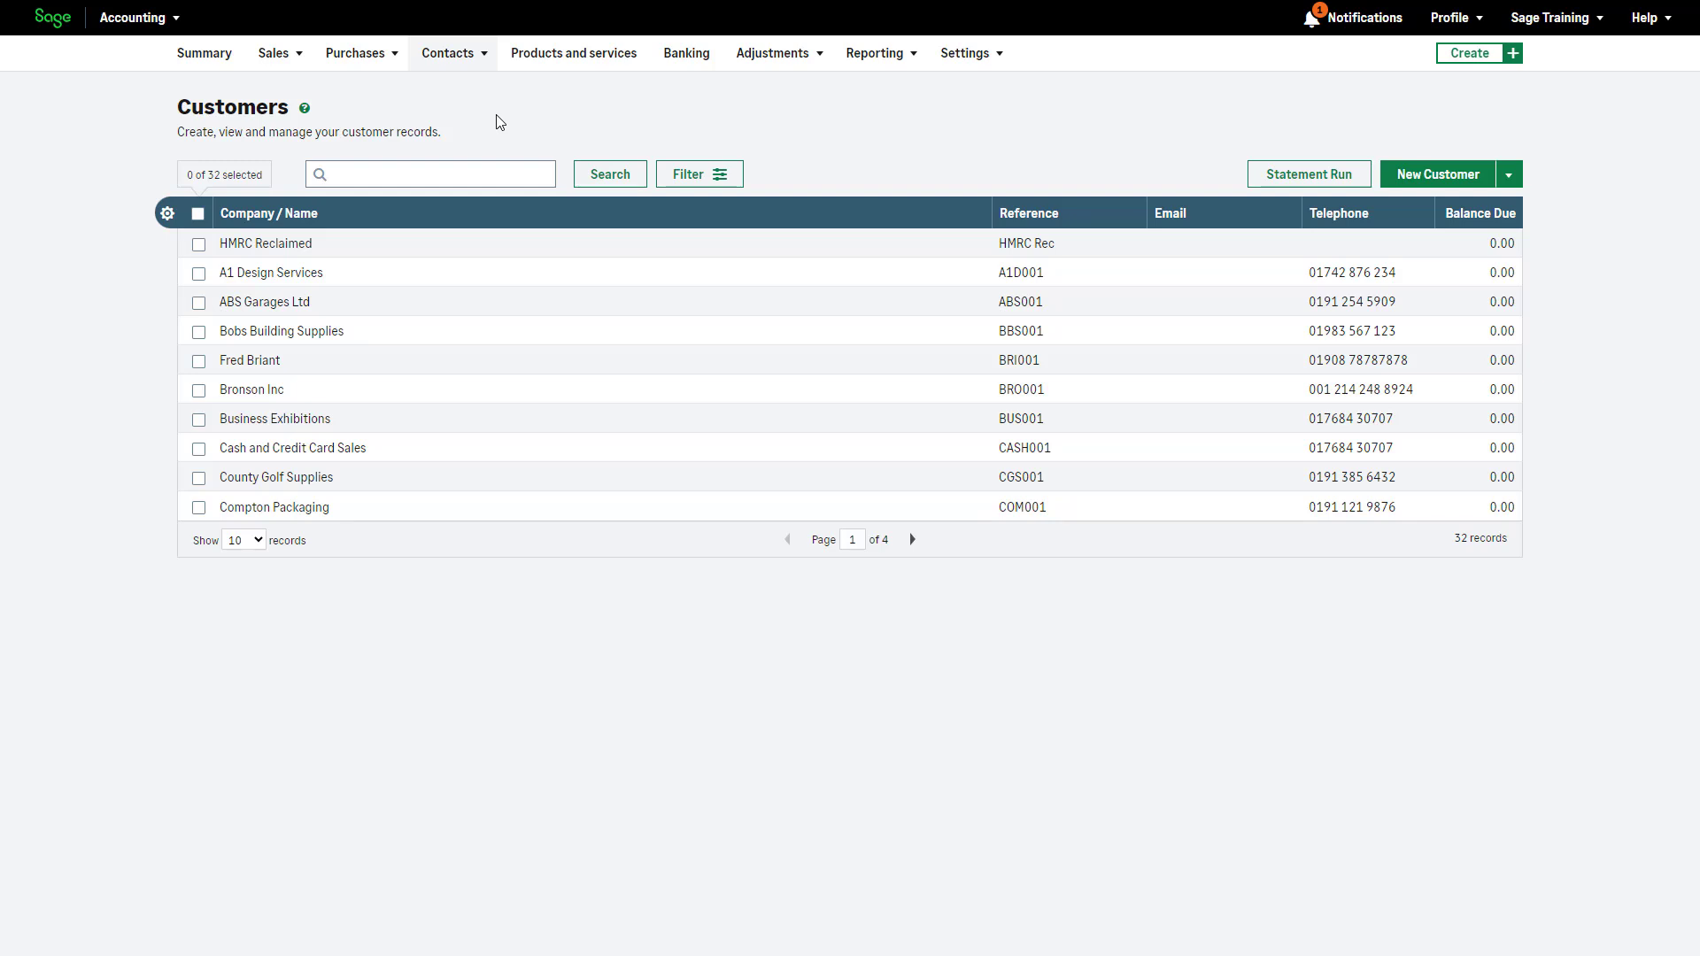
Search the customer list for 'supp'
{"action": "left_click", "coordinate": [473, 174]}
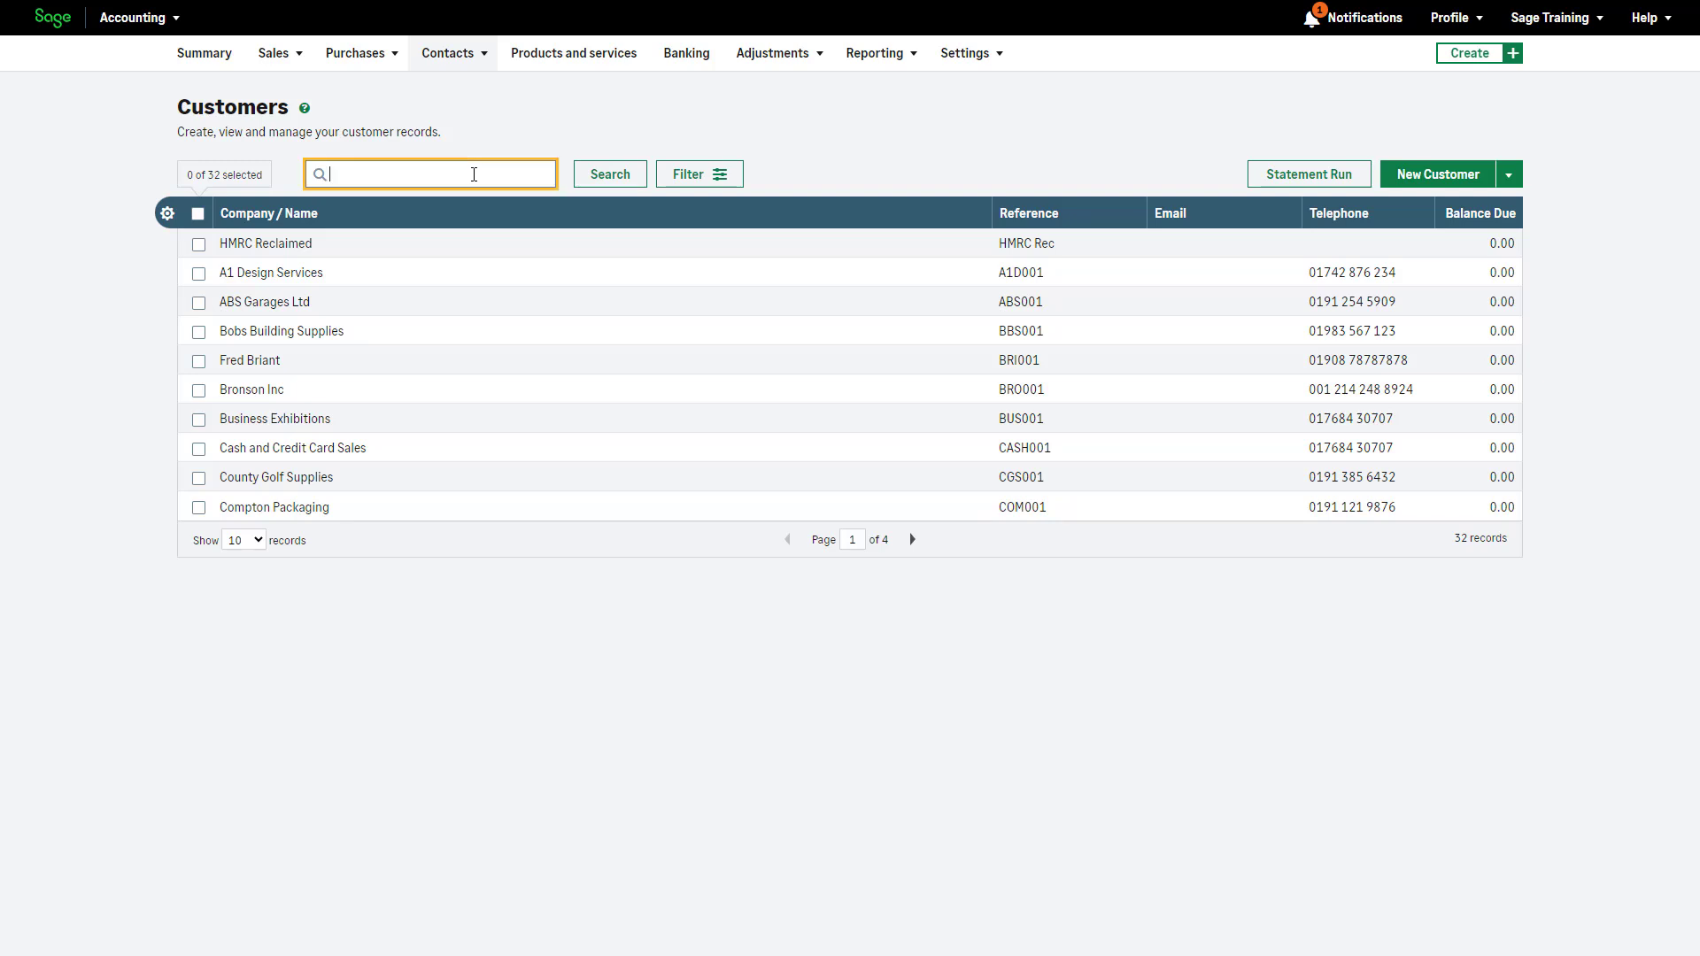
{"action": "type", "text": "supplies"}
{"action": "left_click", "coordinate": [590, 184]}
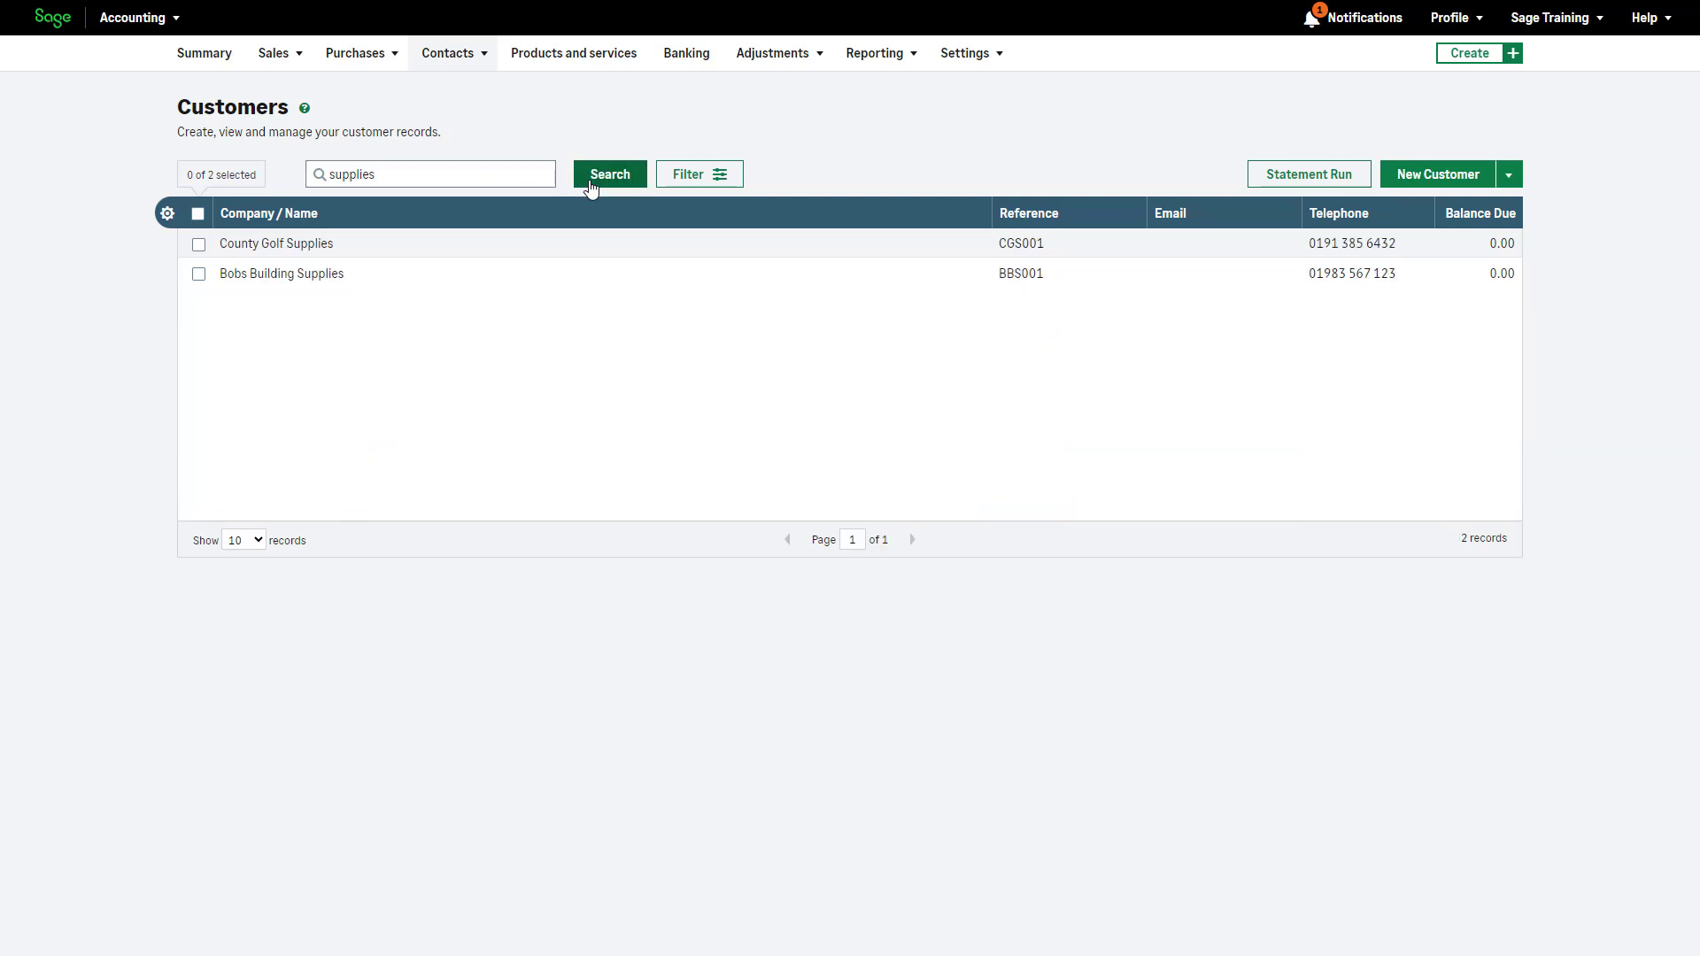
Filter the list to Active status, then clear that status filter again
{"action": "left_click", "coordinate": [699, 181]}
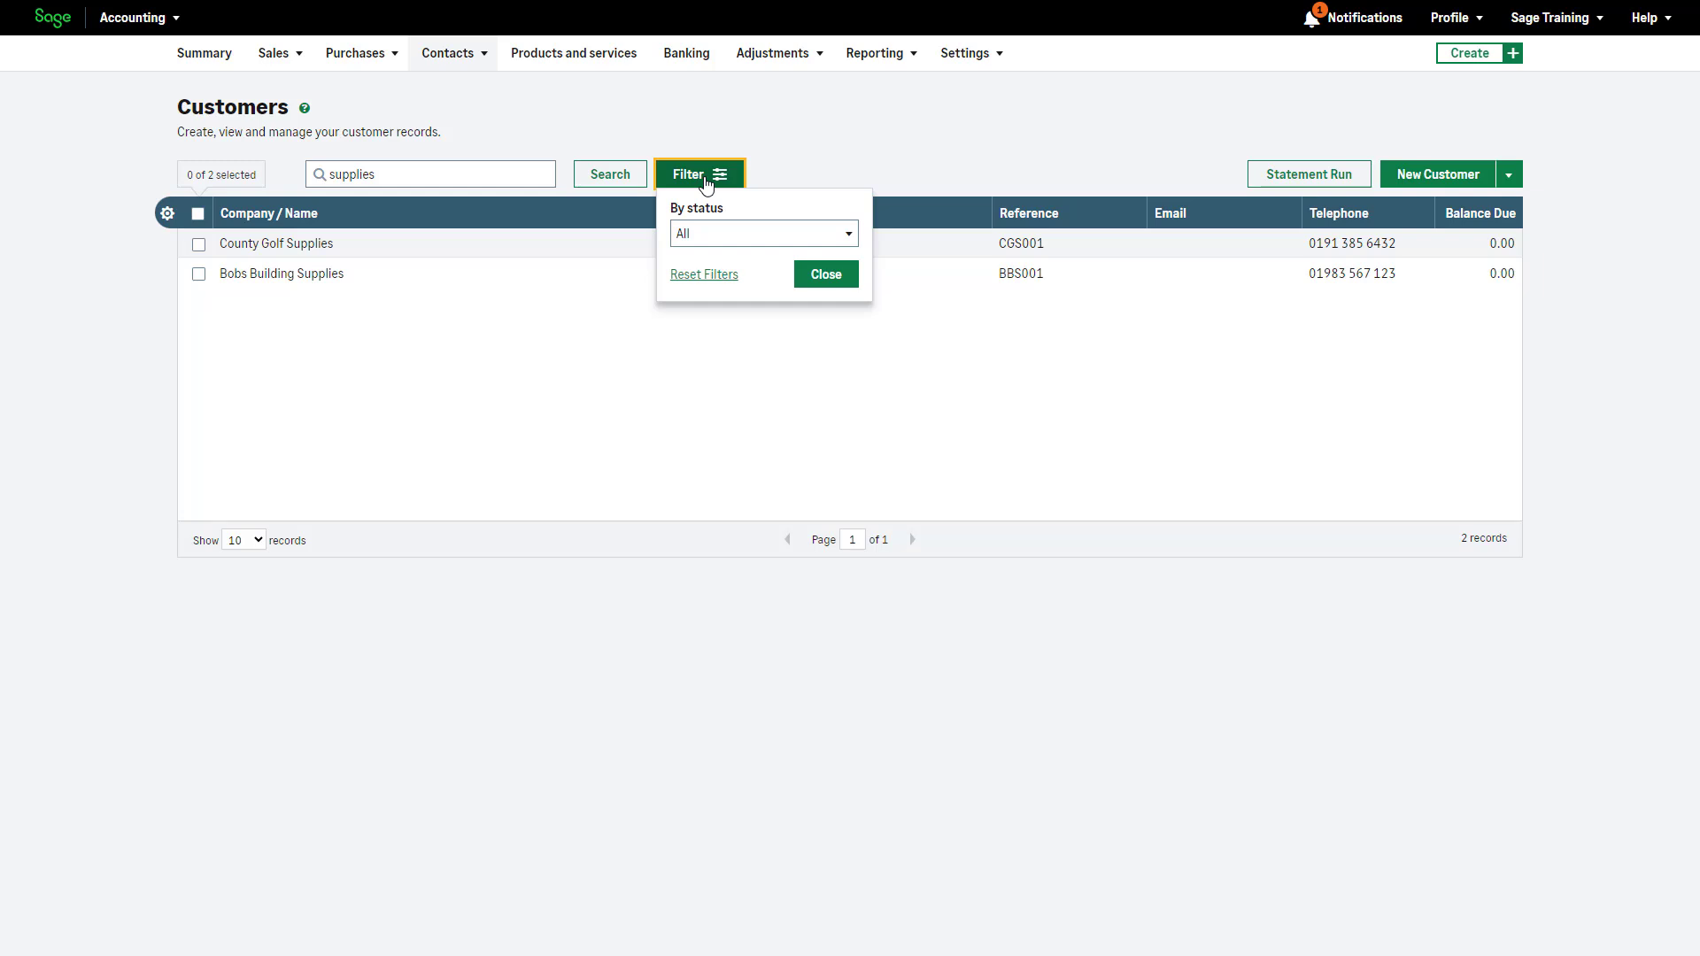
{"action": "left_click", "coordinate": [848, 239]}
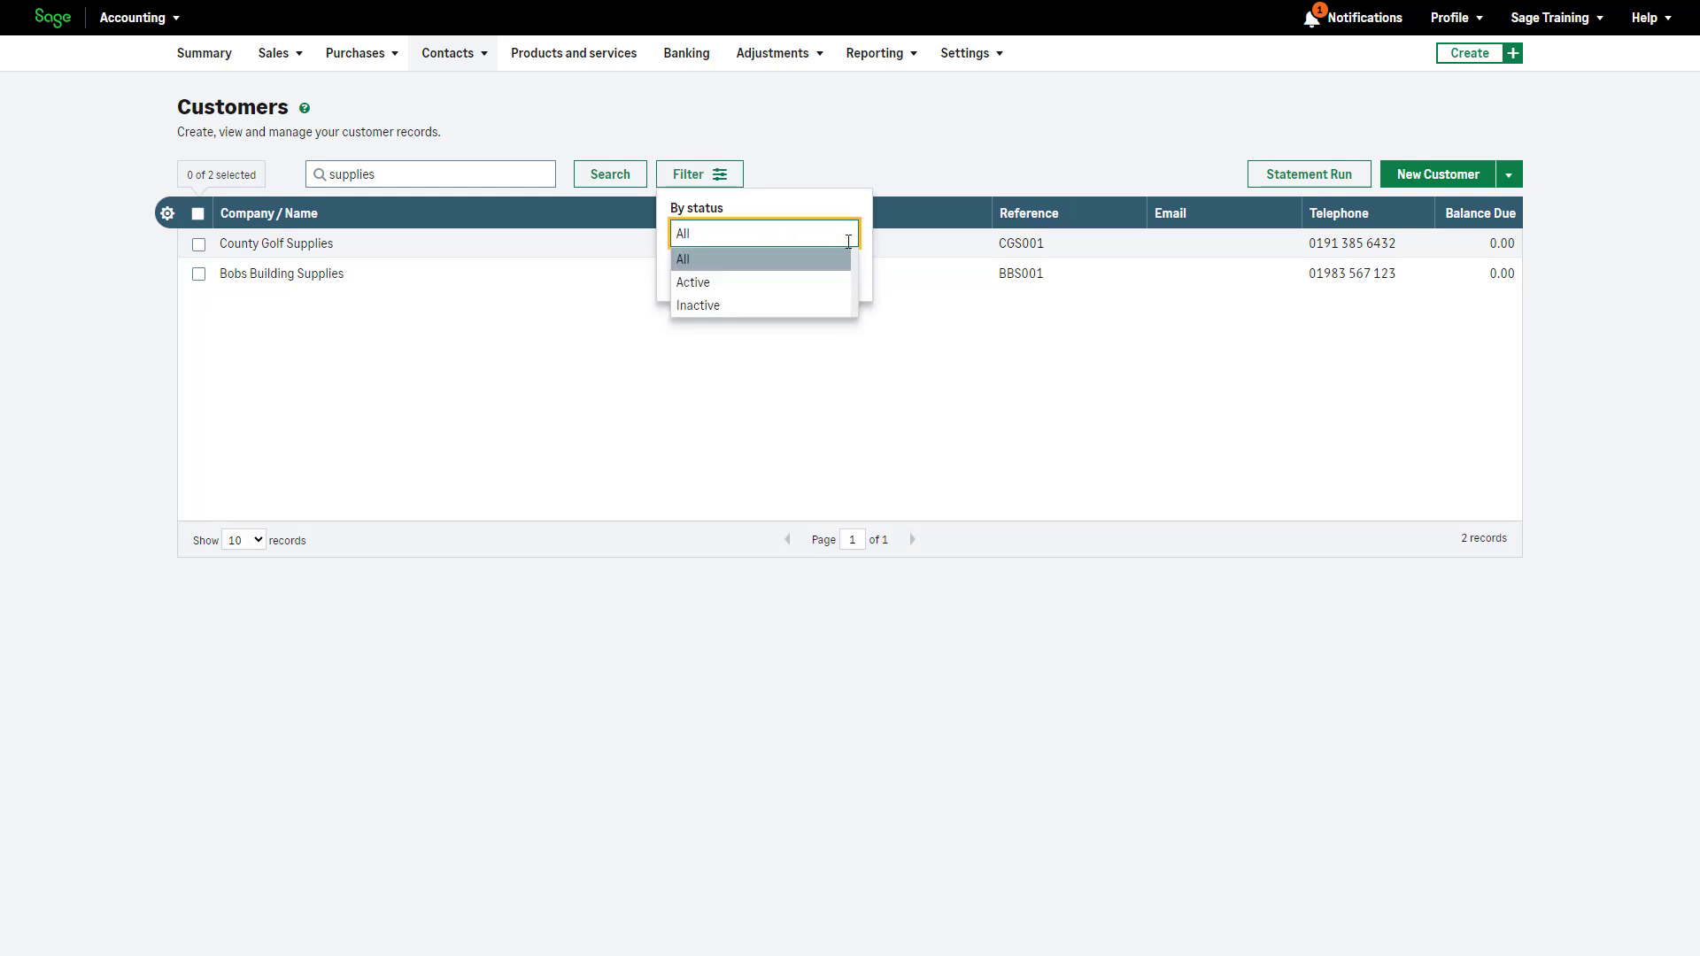
{"action": "left_click", "coordinate": [838, 281]}
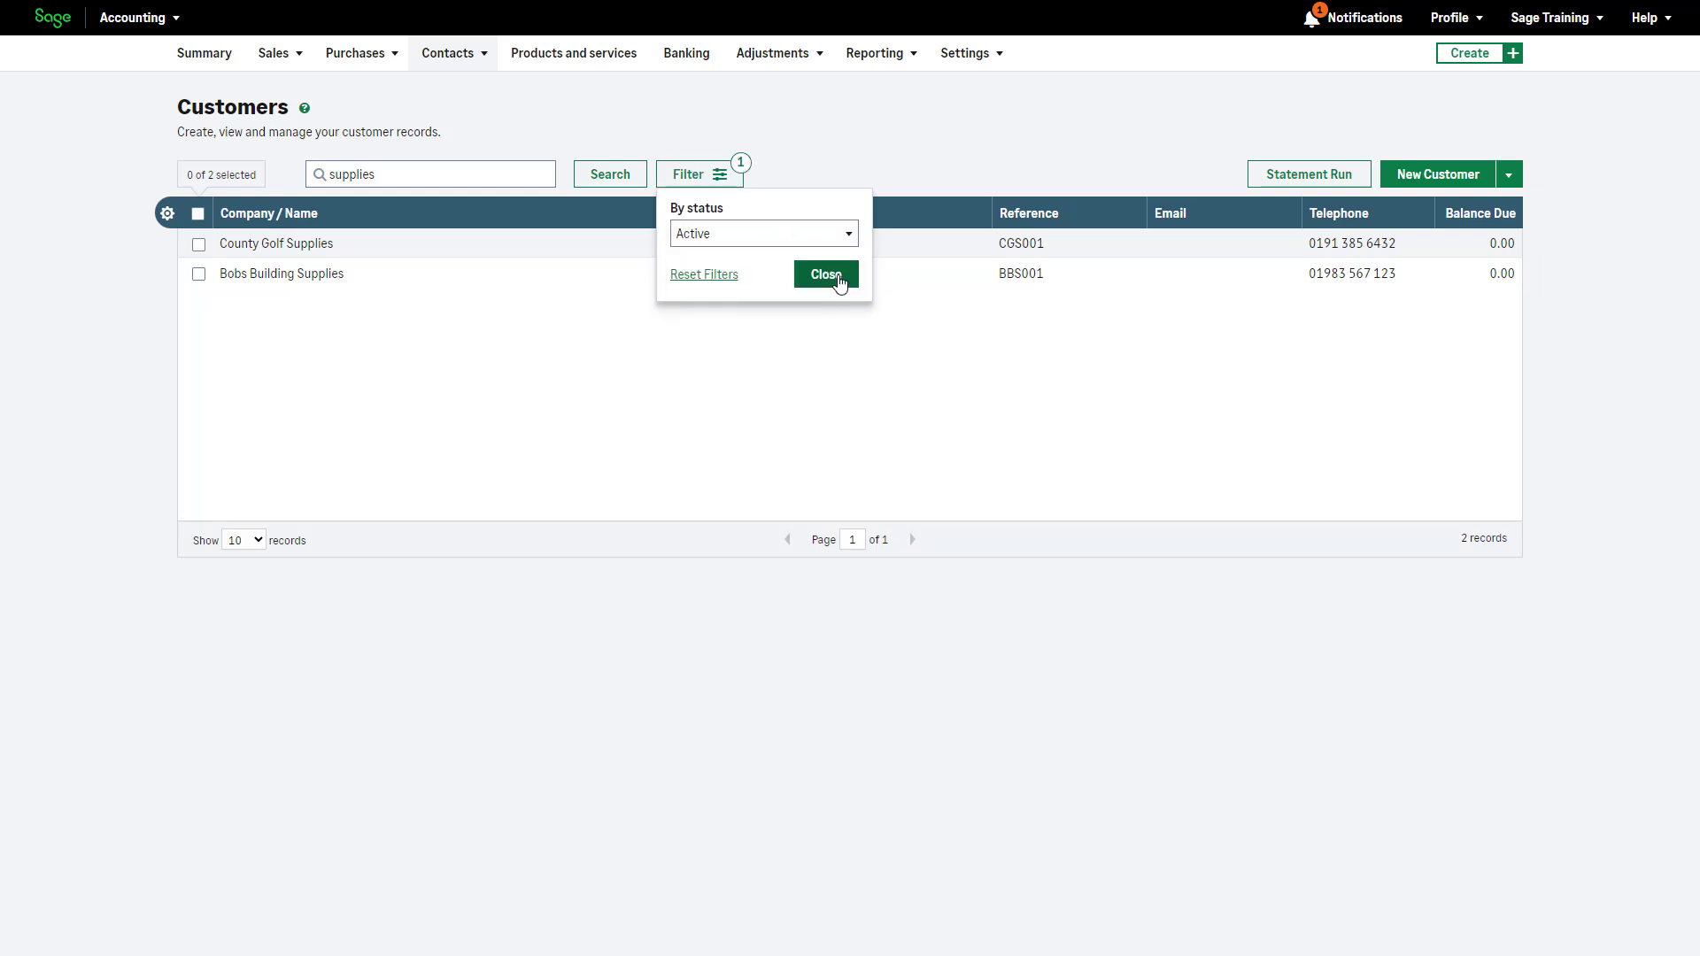
{"action": "left_click", "coordinate": [826, 274]}
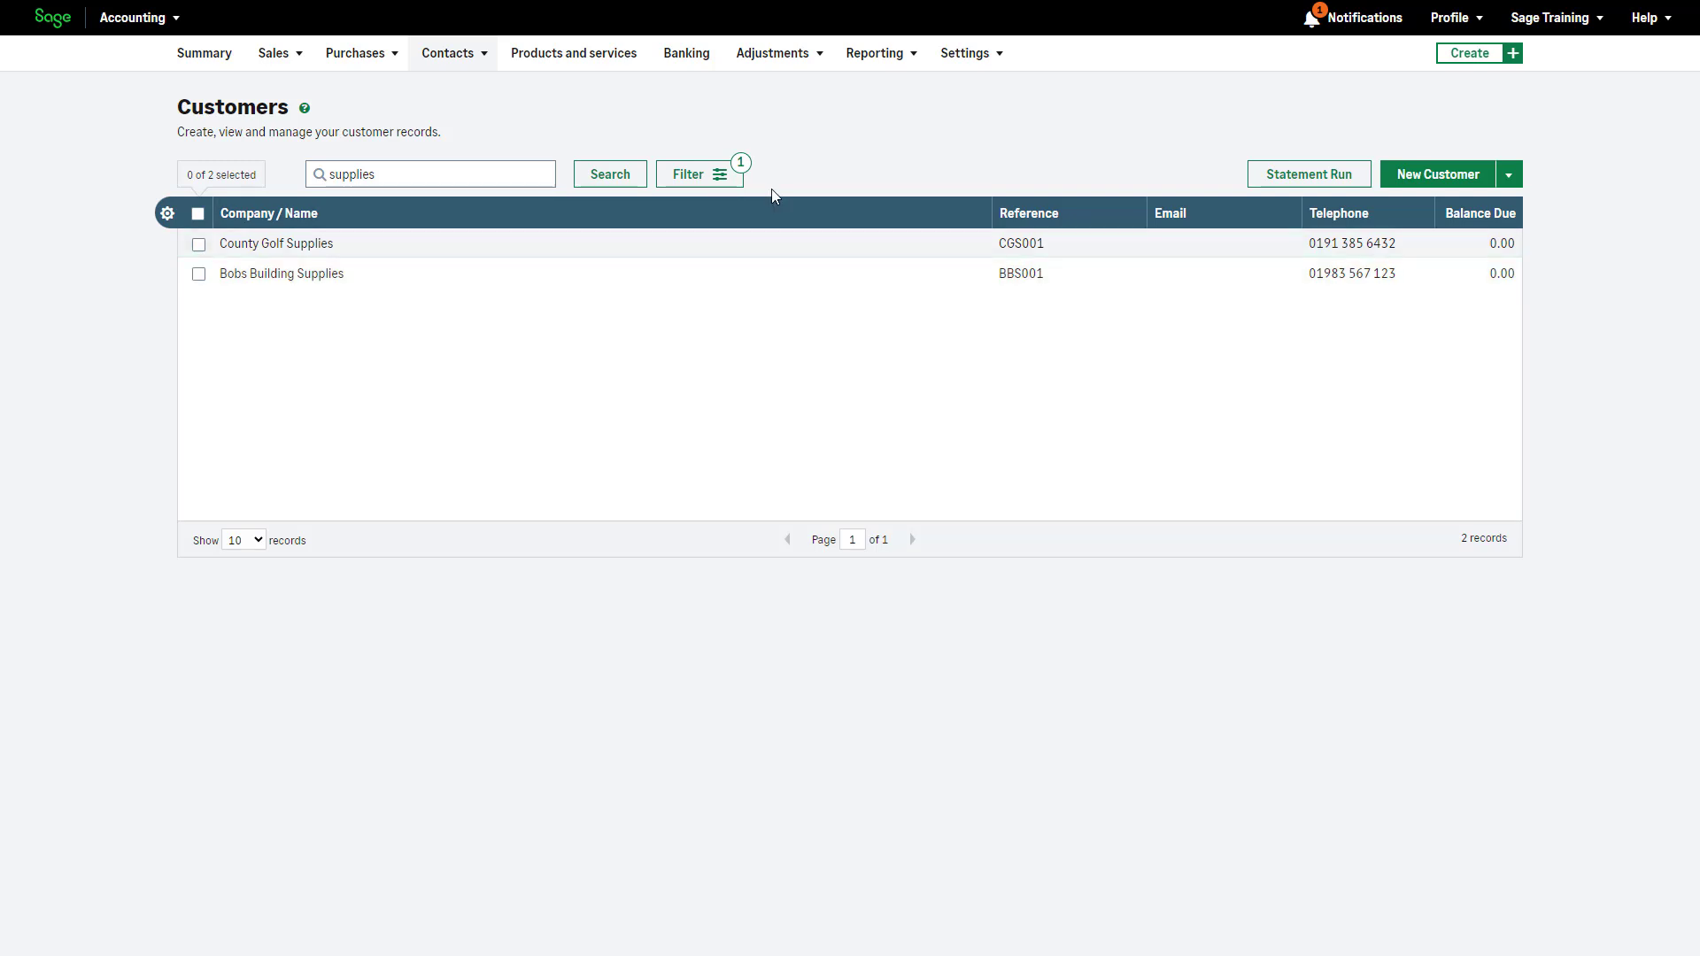
{"action": "left_click", "coordinate": [746, 170]}
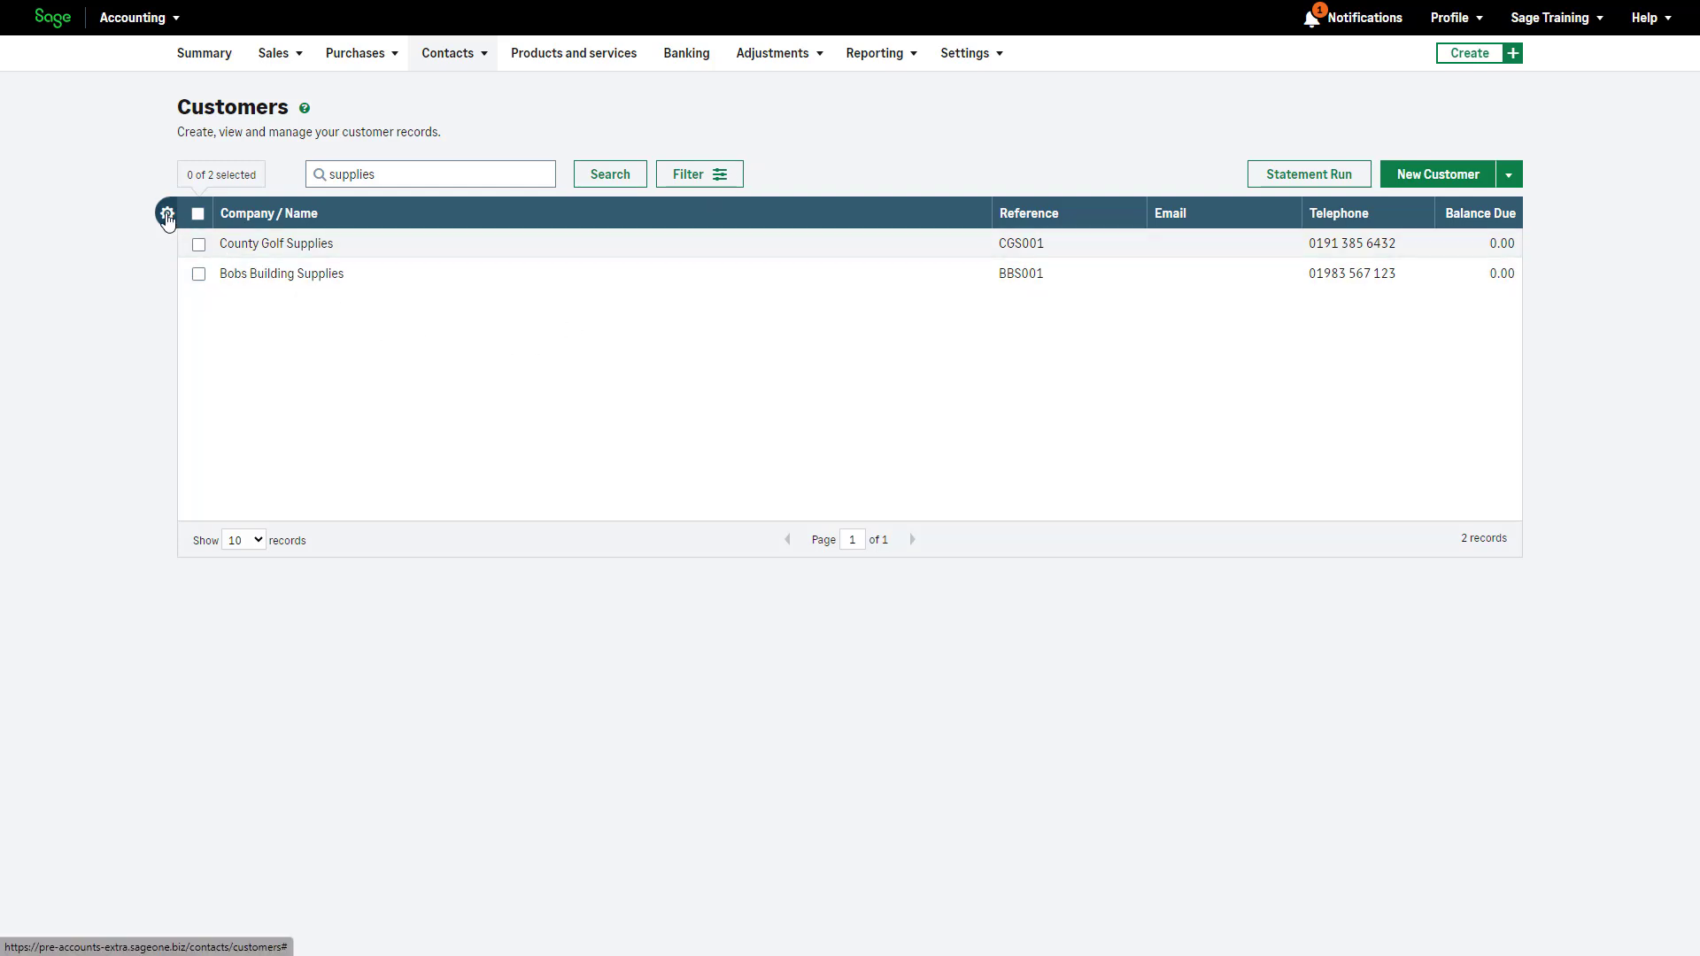
In Configure Columns, untick Reference, move Email below Telephone, and save the layout
{"action": "left_click", "coordinate": [167, 214]}
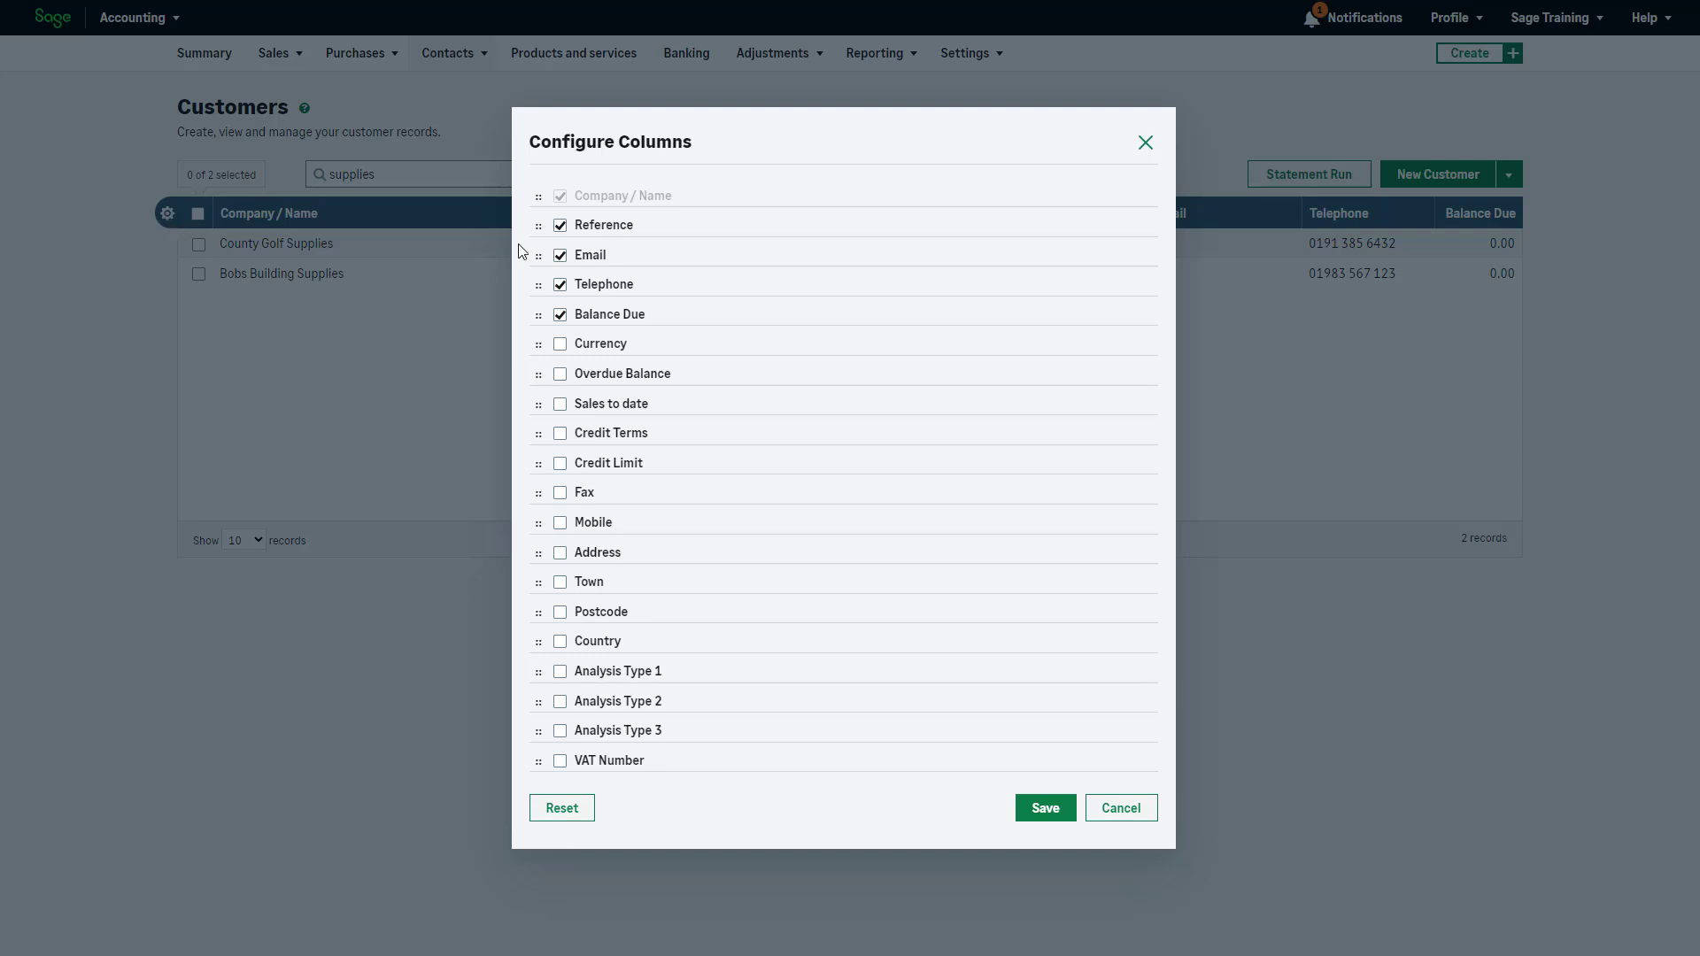
{"action": "left_click", "coordinate": [559, 228]}
{"action": "left_click_drag", "start_coordinate": [540, 255], "coordinate": [542, 287]}
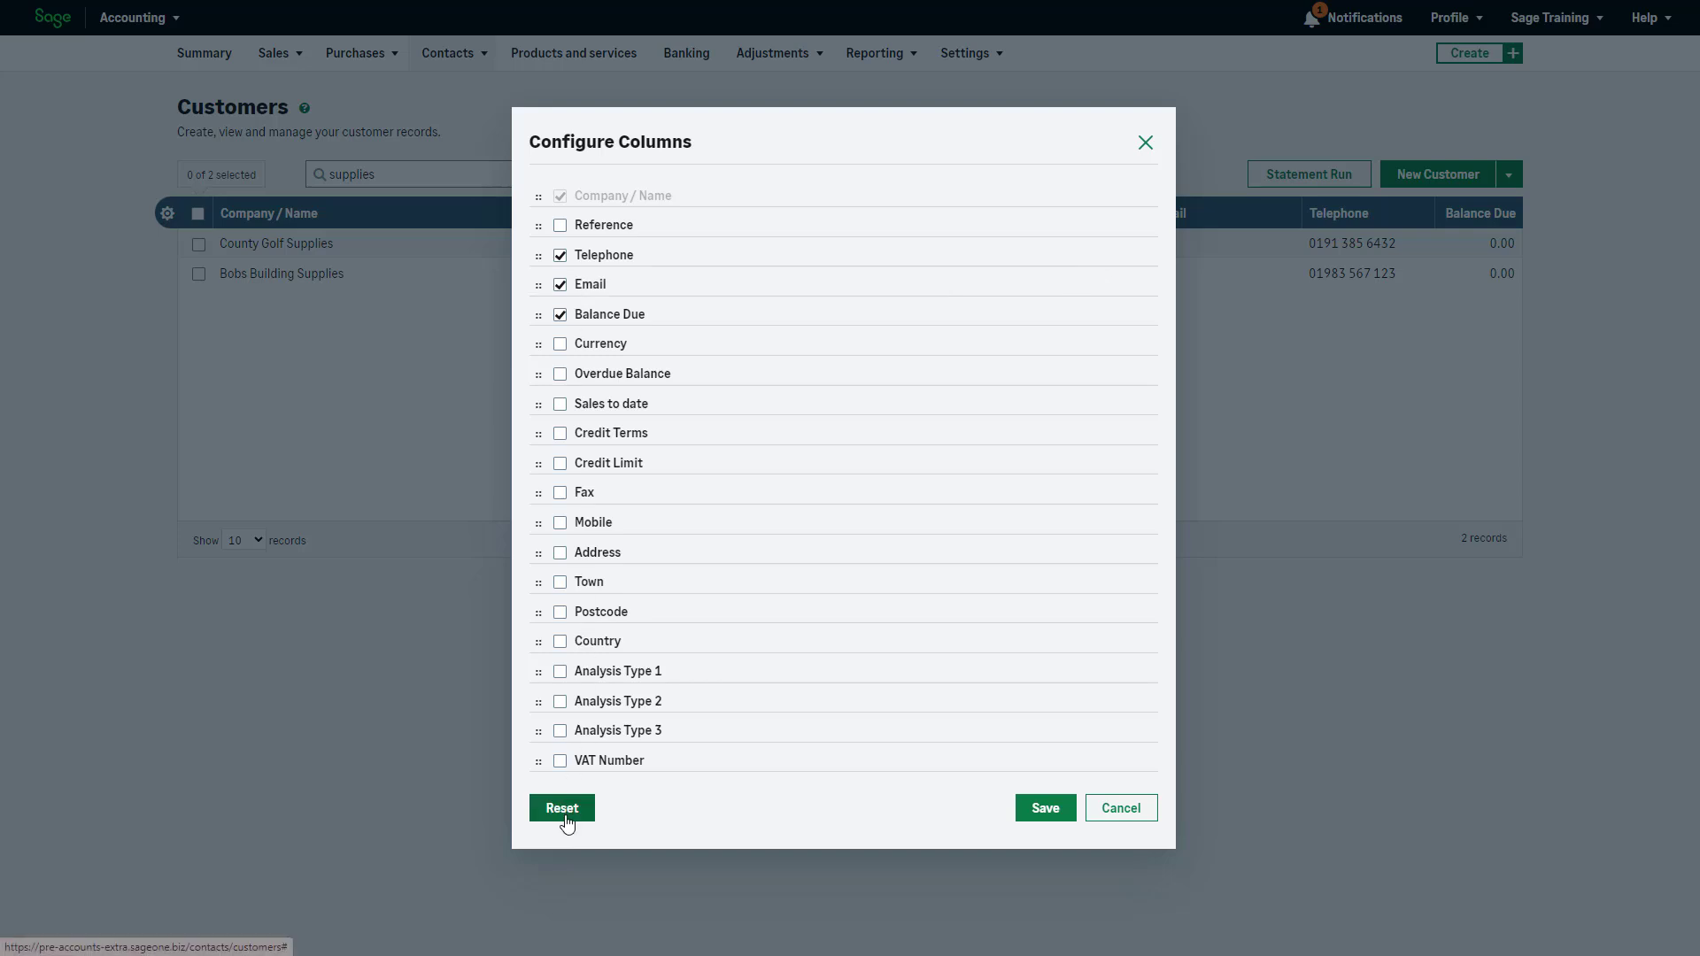
{"action": "left_click", "coordinate": [1058, 810]}
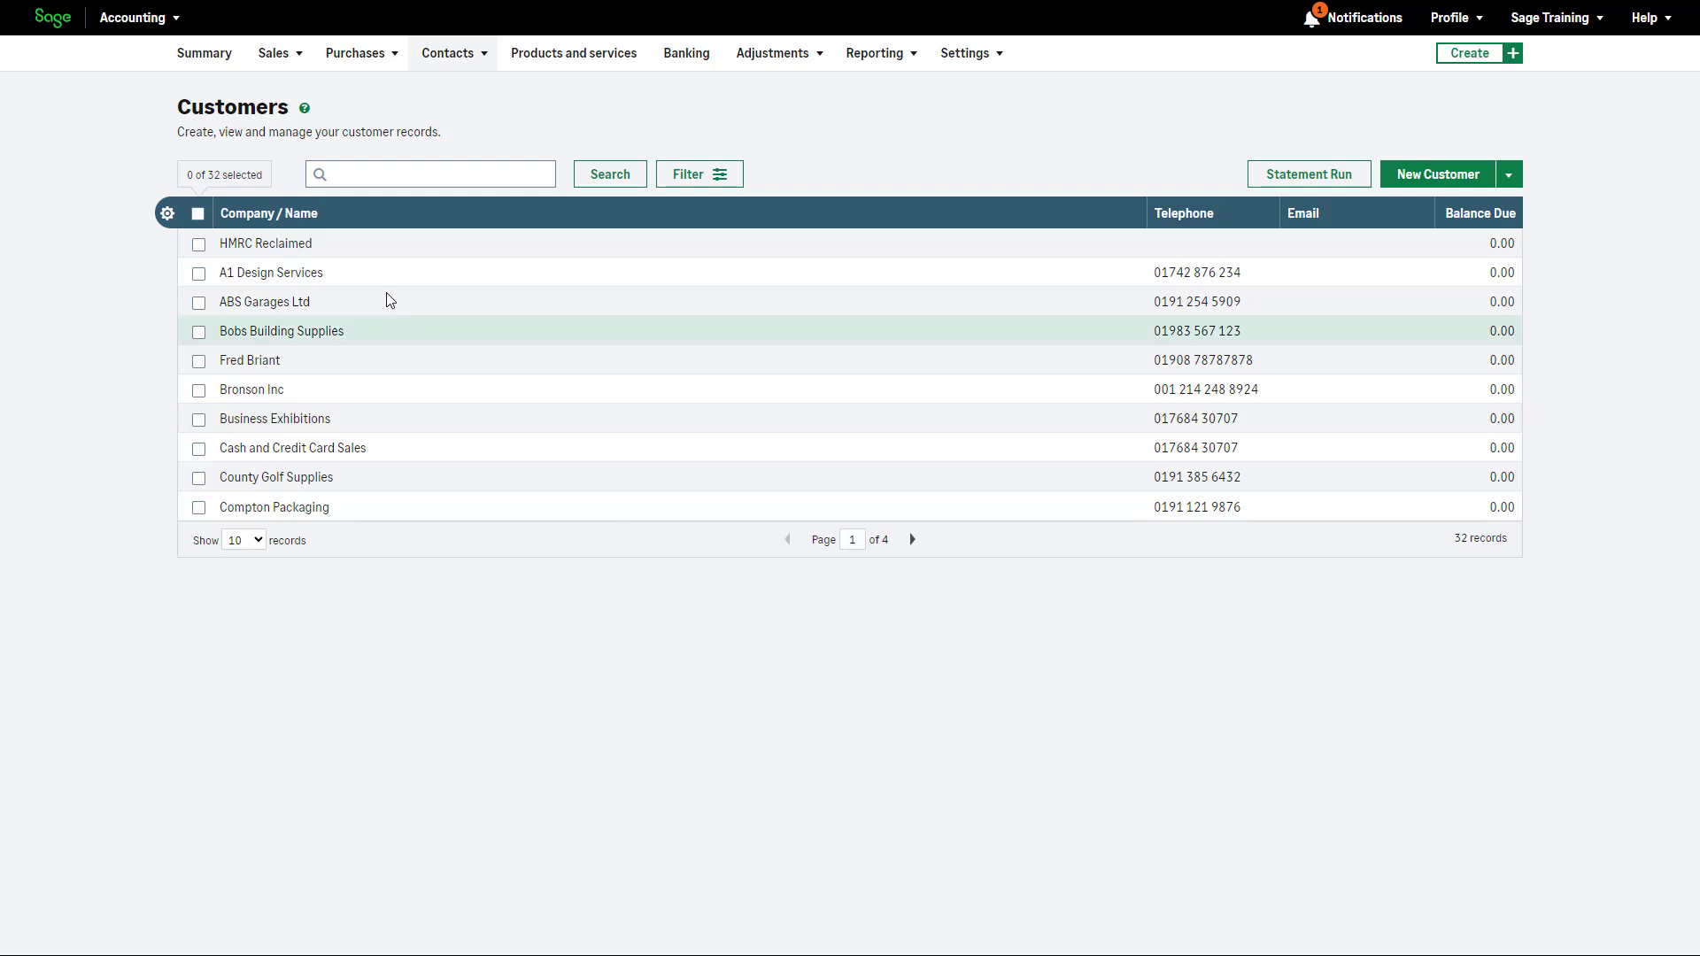
Sort by Company / Name, select A1 Design Services, check the More menu, and open its record
{"action": "left_click", "coordinate": [300, 222]}
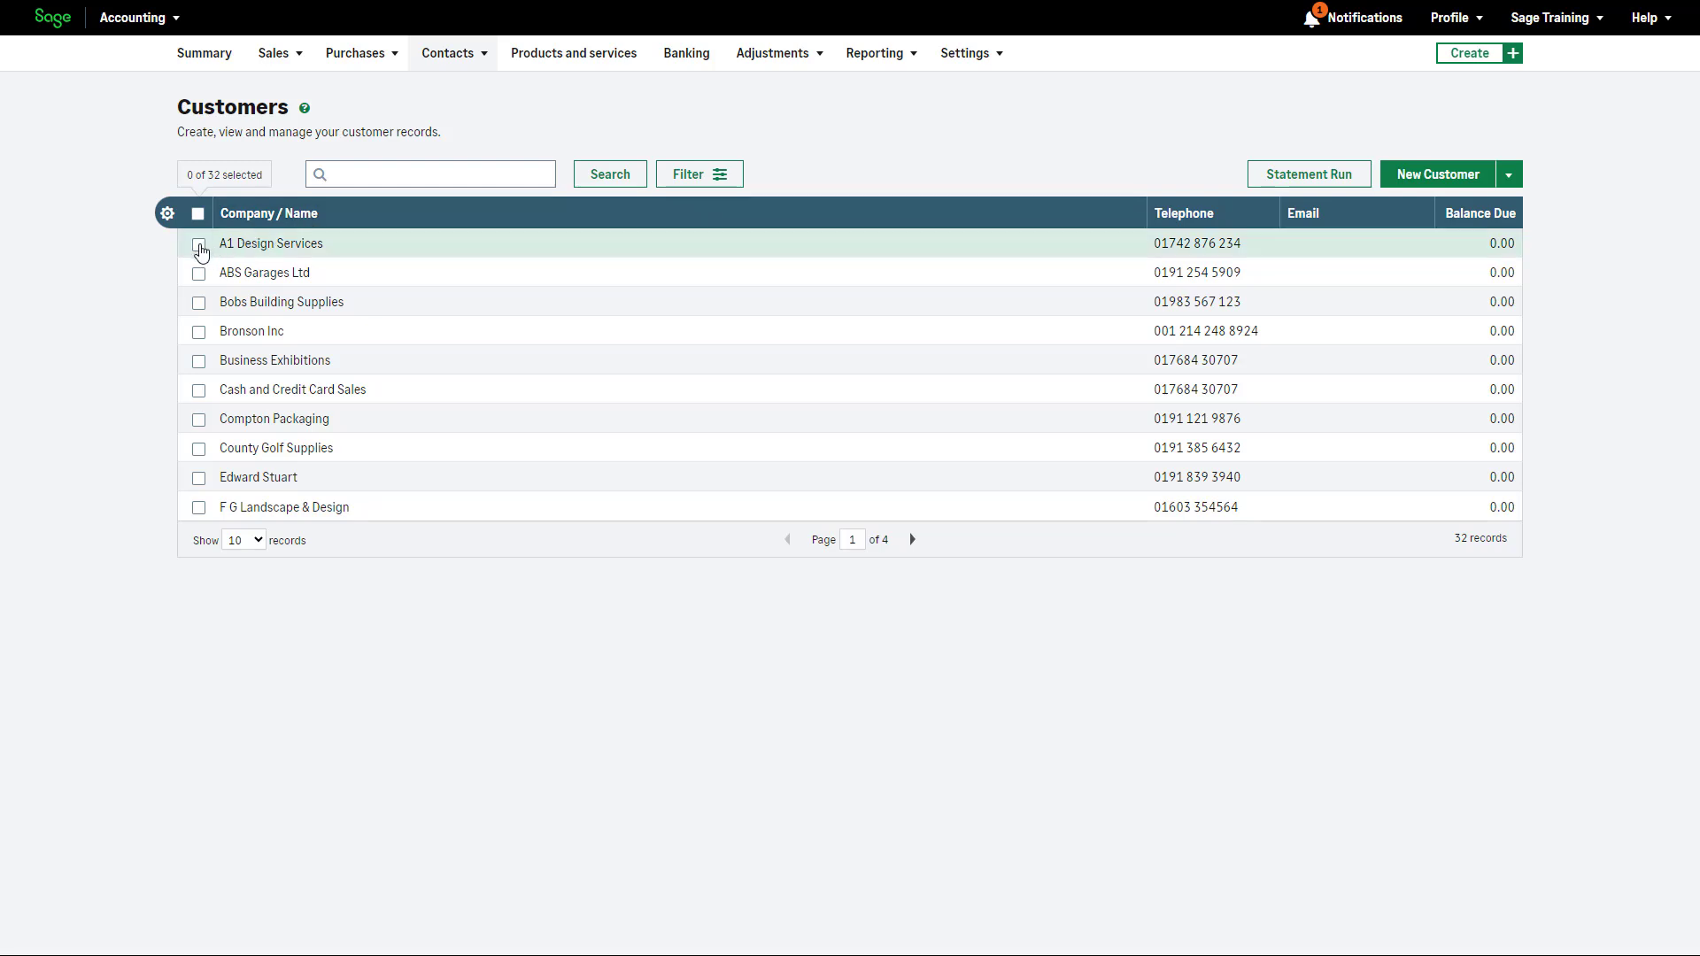
{"action": "left_click", "coordinate": [199, 244]}
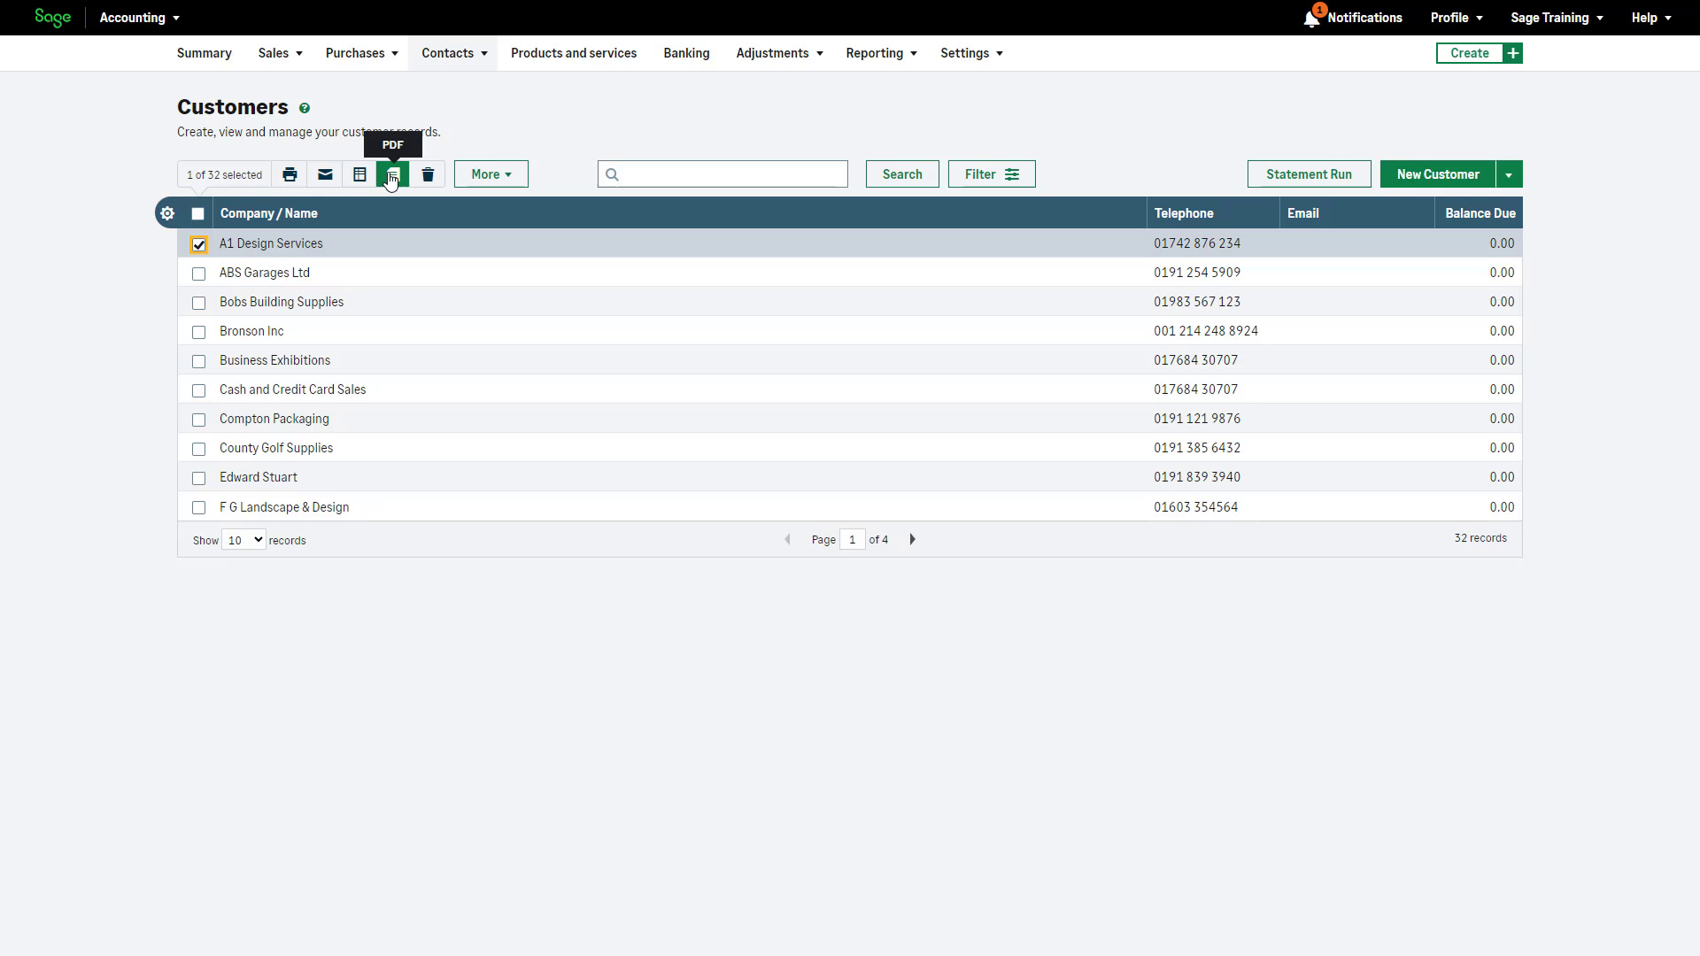
{"action": "left_click", "coordinate": [489, 175]}
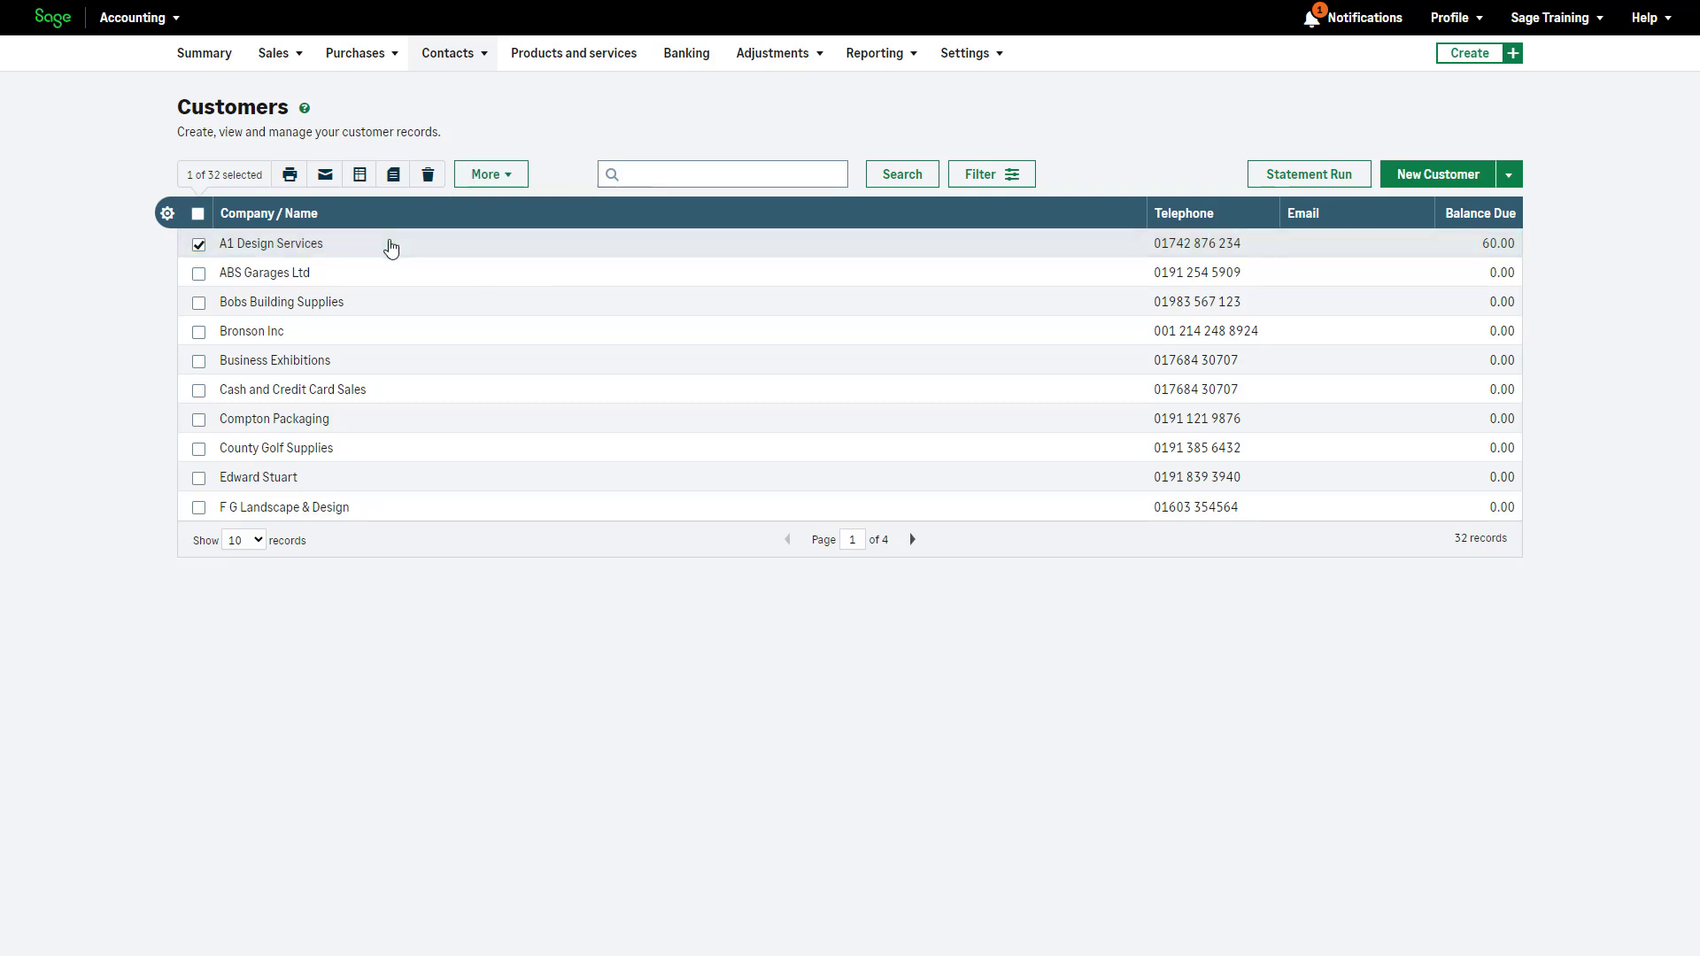
{"action": "left_click", "coordinate": [391, 247]}
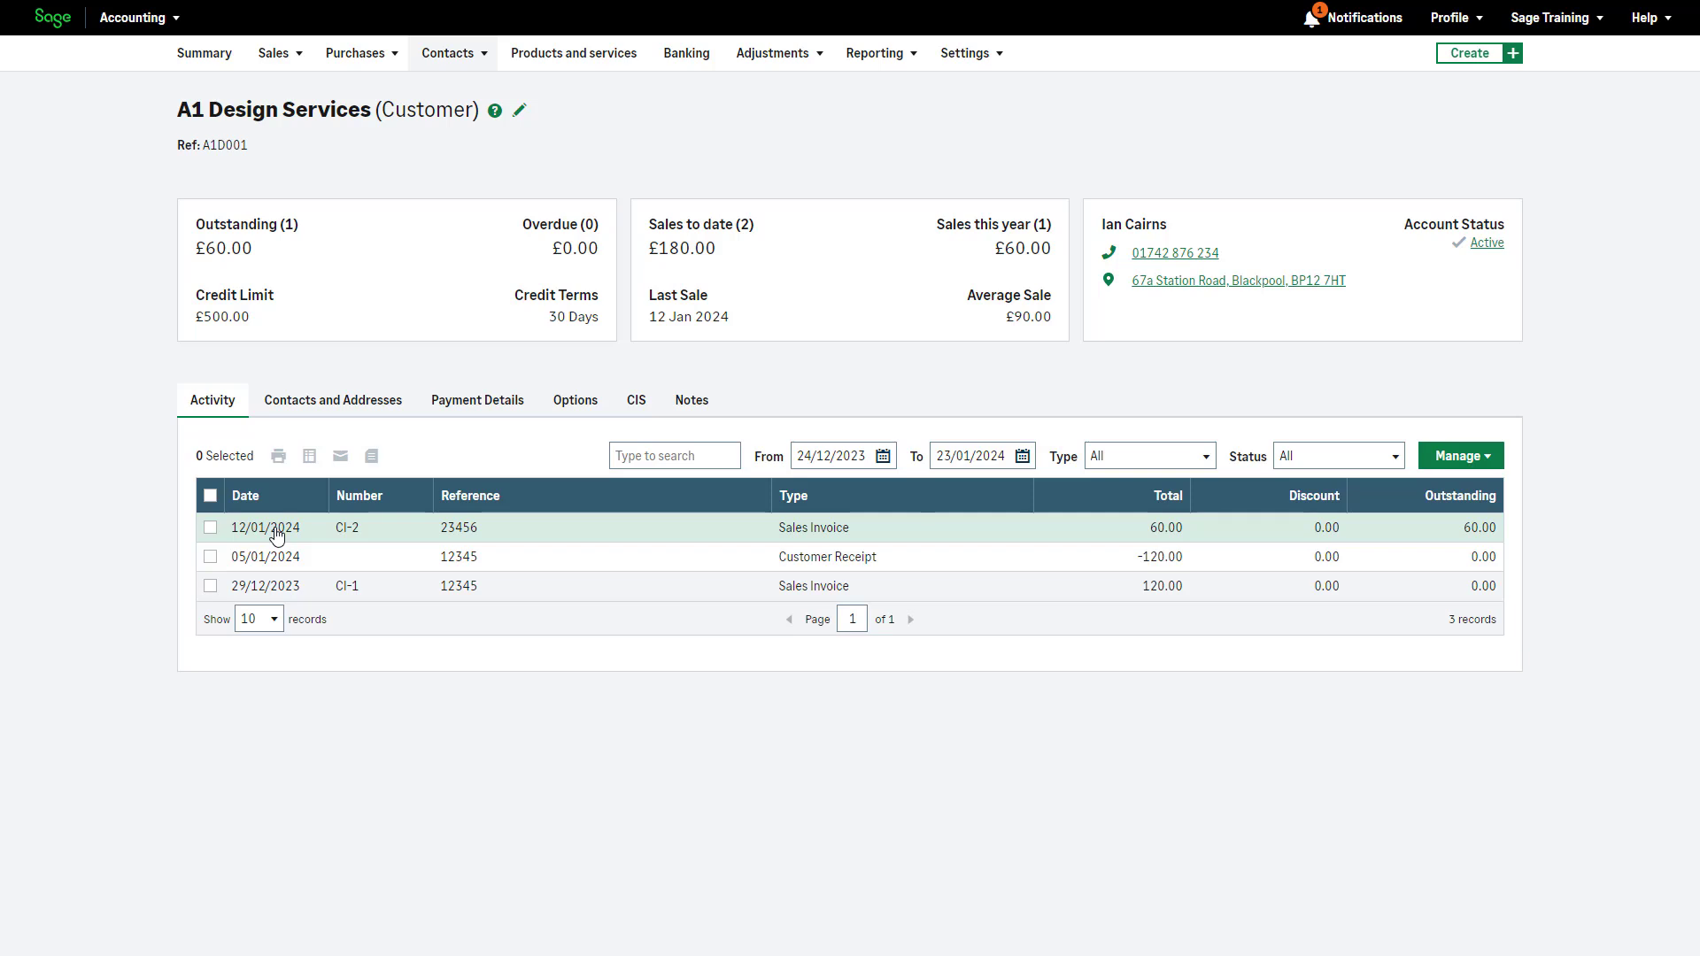
Resave the A1 Design Services name and reference, then view its payment details (500.00 limit, 30-day terms)
{"action": "left_click", "coordinate": [210, 498]}
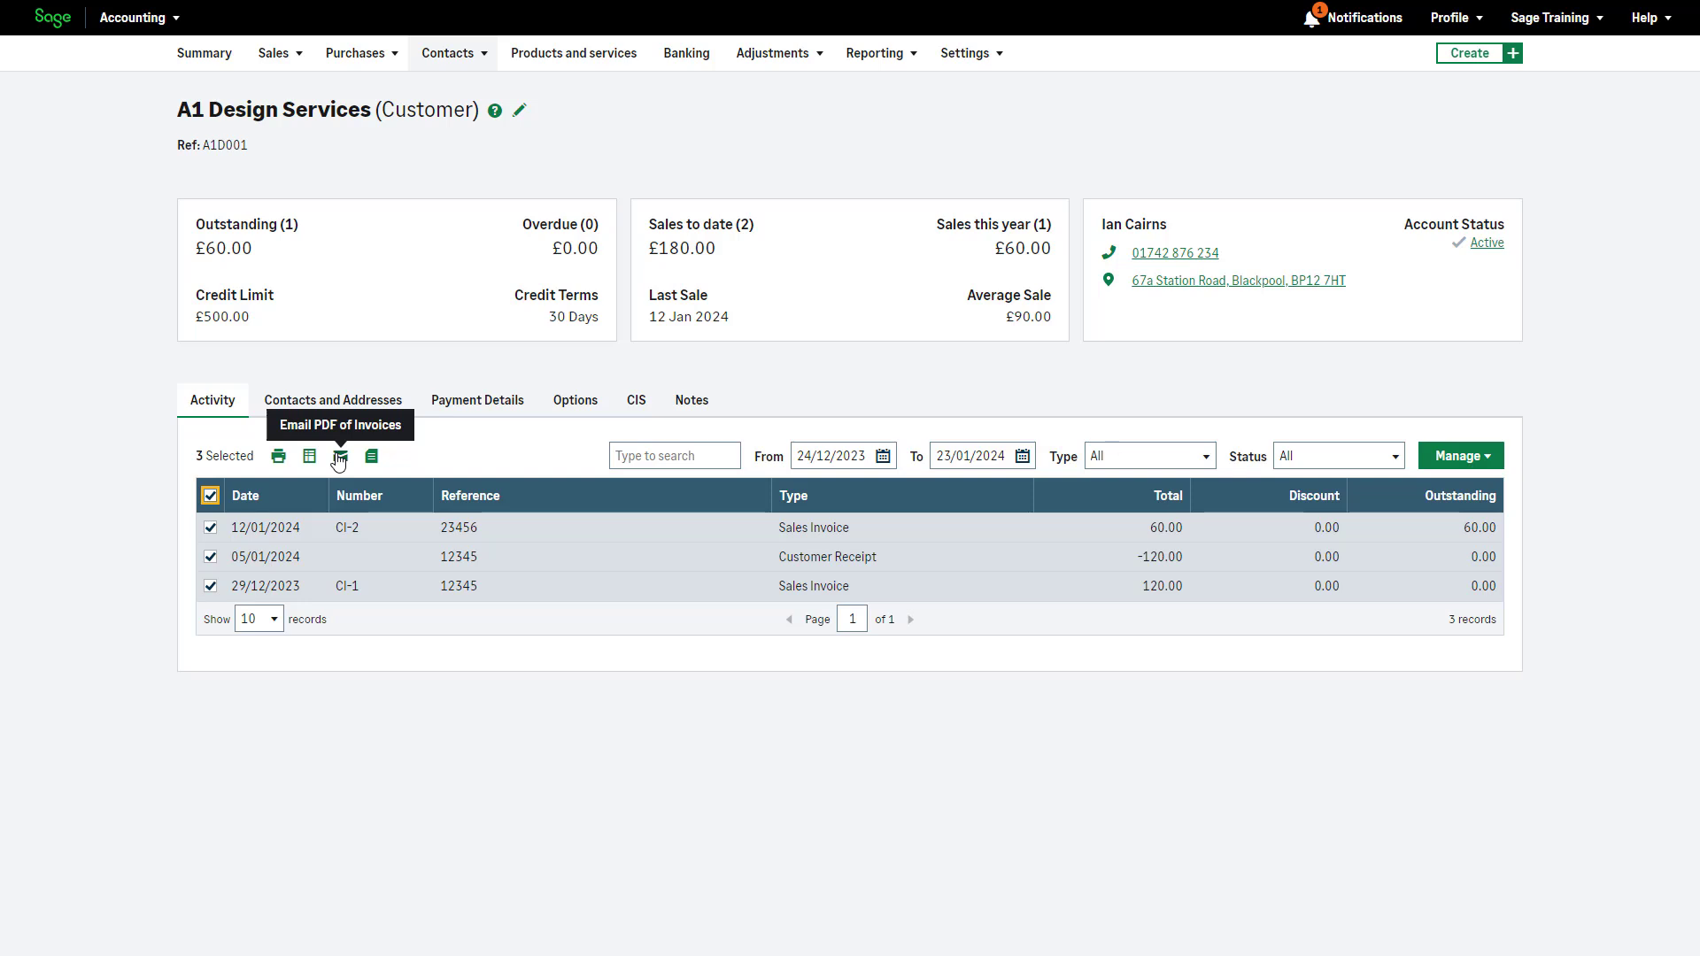
{"action": "left_click", "coordinate": [520, 133]}
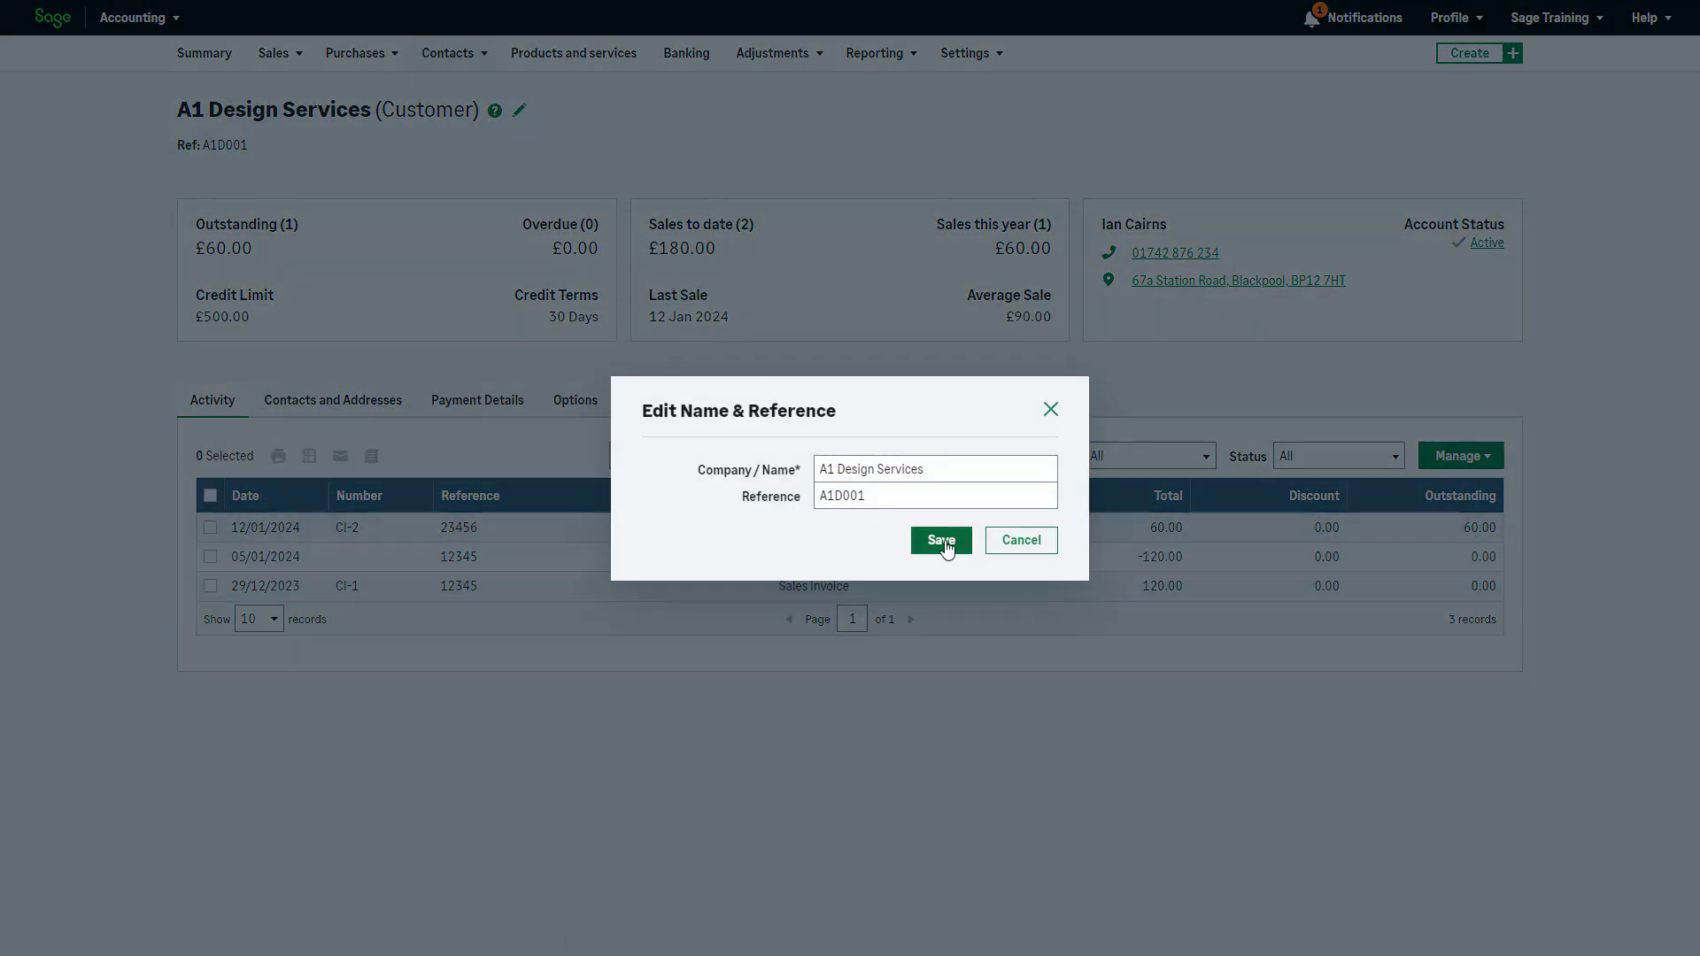
{"action": "left_click", "coordinate": [942, 541]}
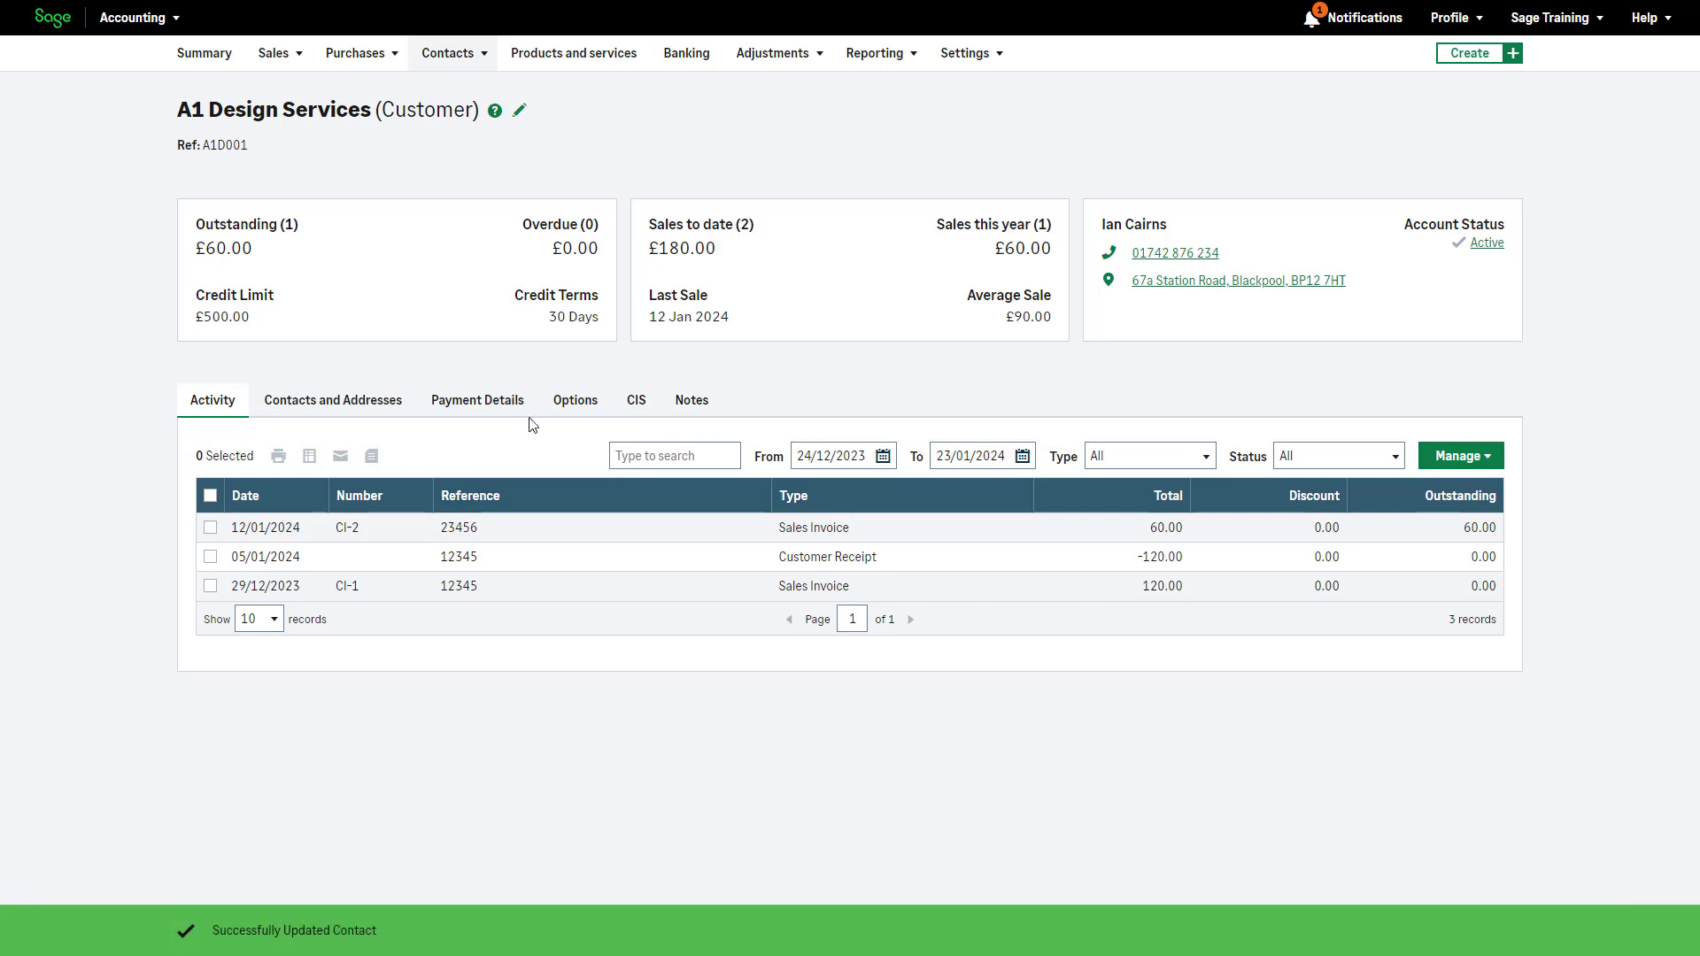
{"action": "left_click", "coordinate": [496, 416]}
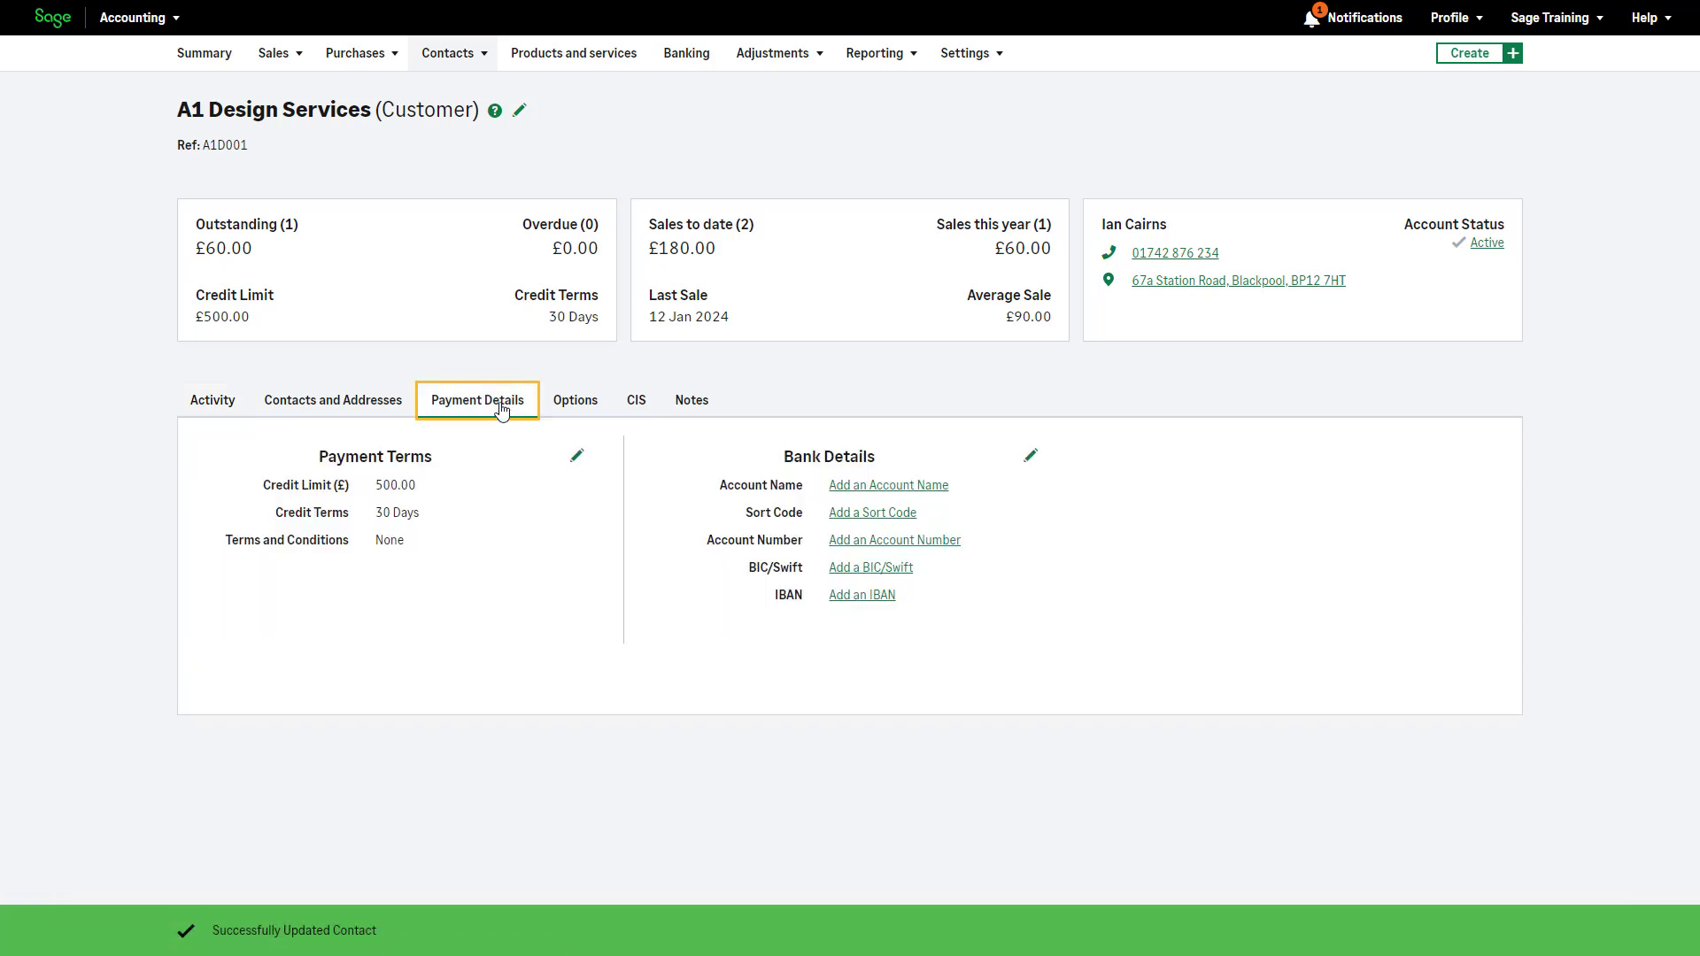
Change the A1 Design Services credit limit to 1000 in Payment Terms and save
{"action": "left_click", "coordinate": [578, 456]}
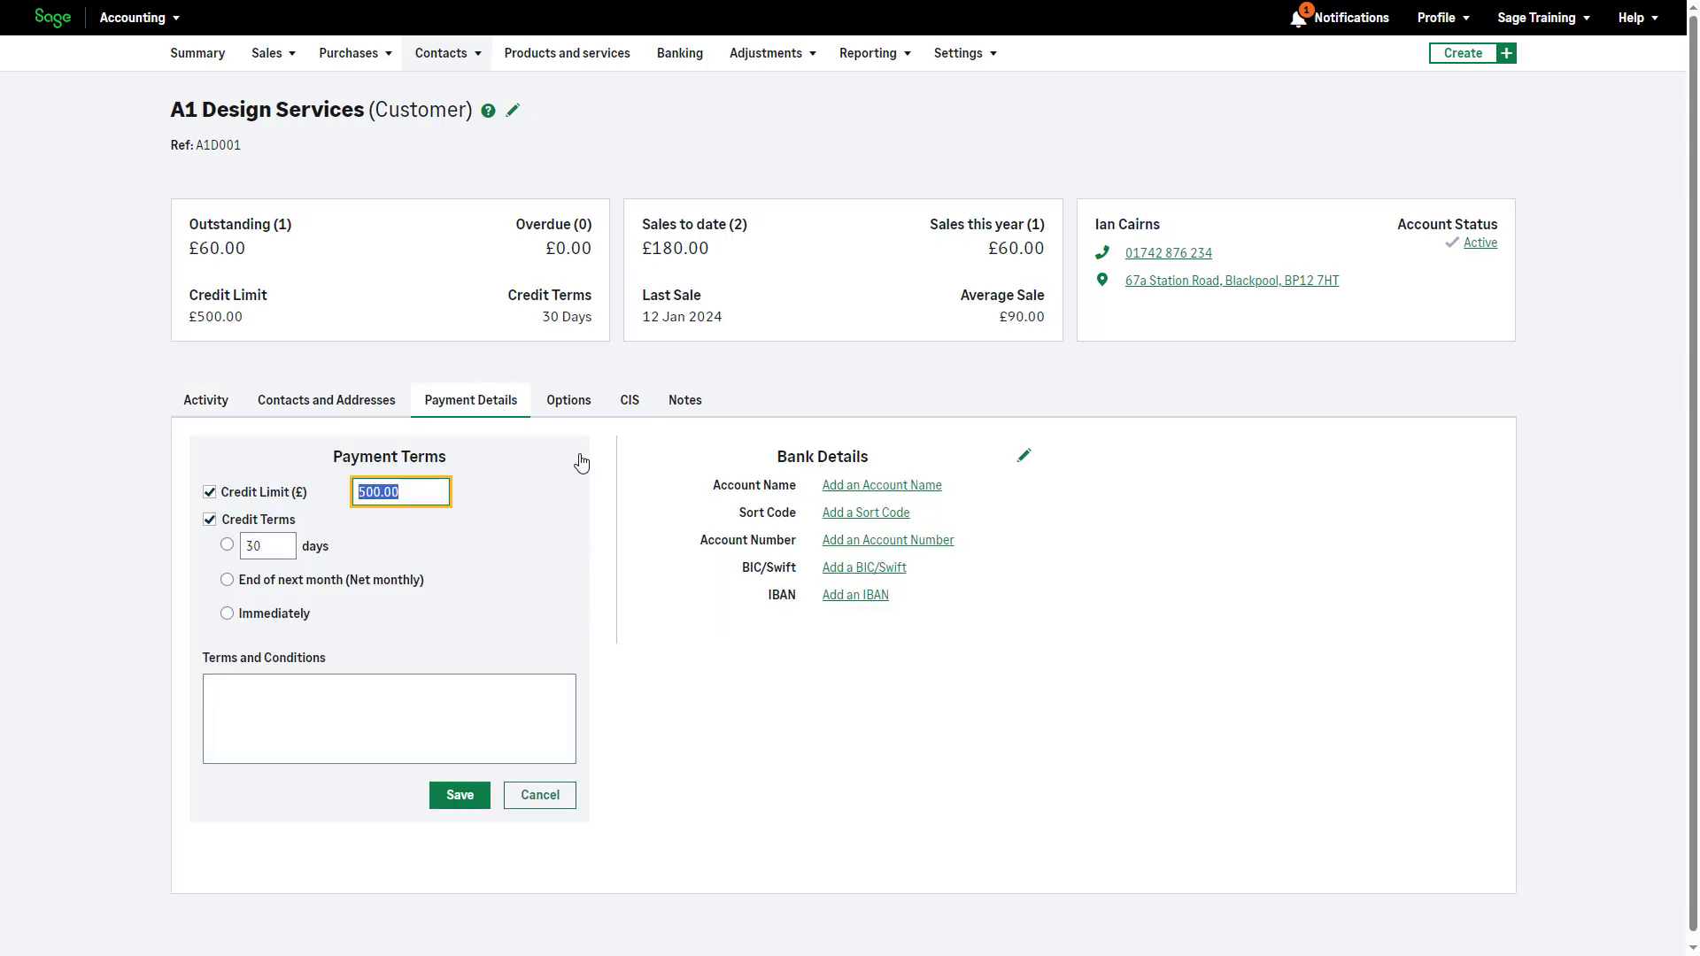
{"action": "type", "text": "1000"}
{"action": "left_click", "coordinate": [453, 795]}
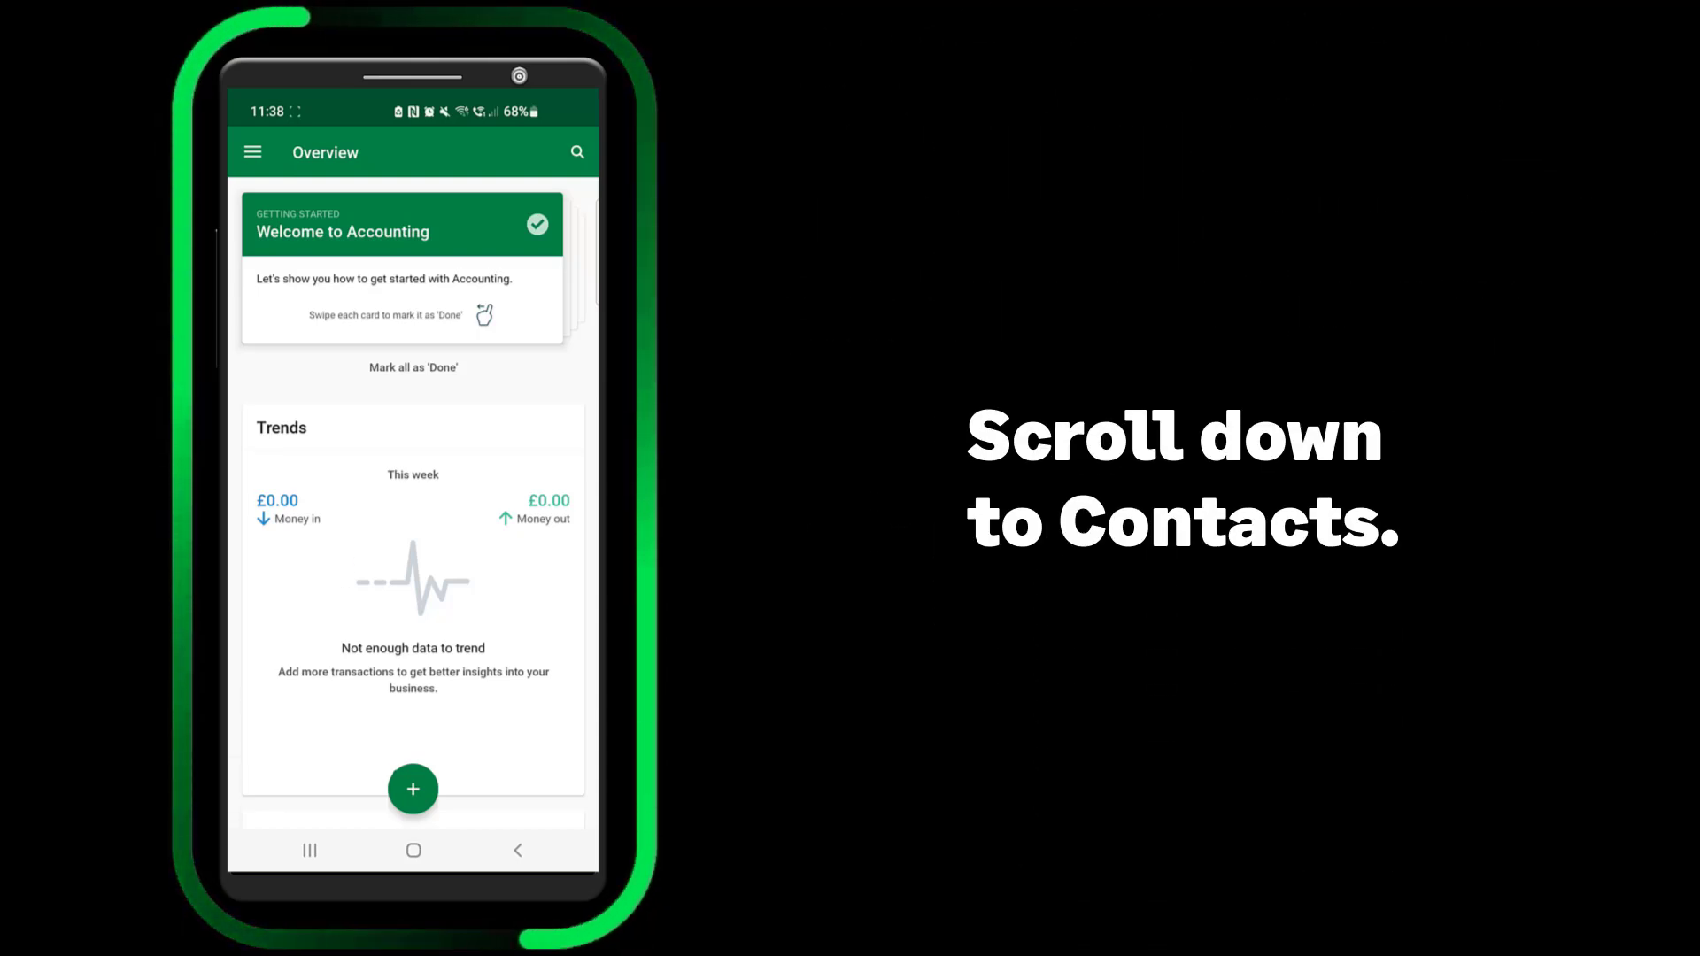
In the mobile Contacts list, create customer 'Sage Training' with its contact name and save it
{"action": "scroll", "coordinate": [414, 501], "scroll_direction": "down", "scroll_amount": 10}
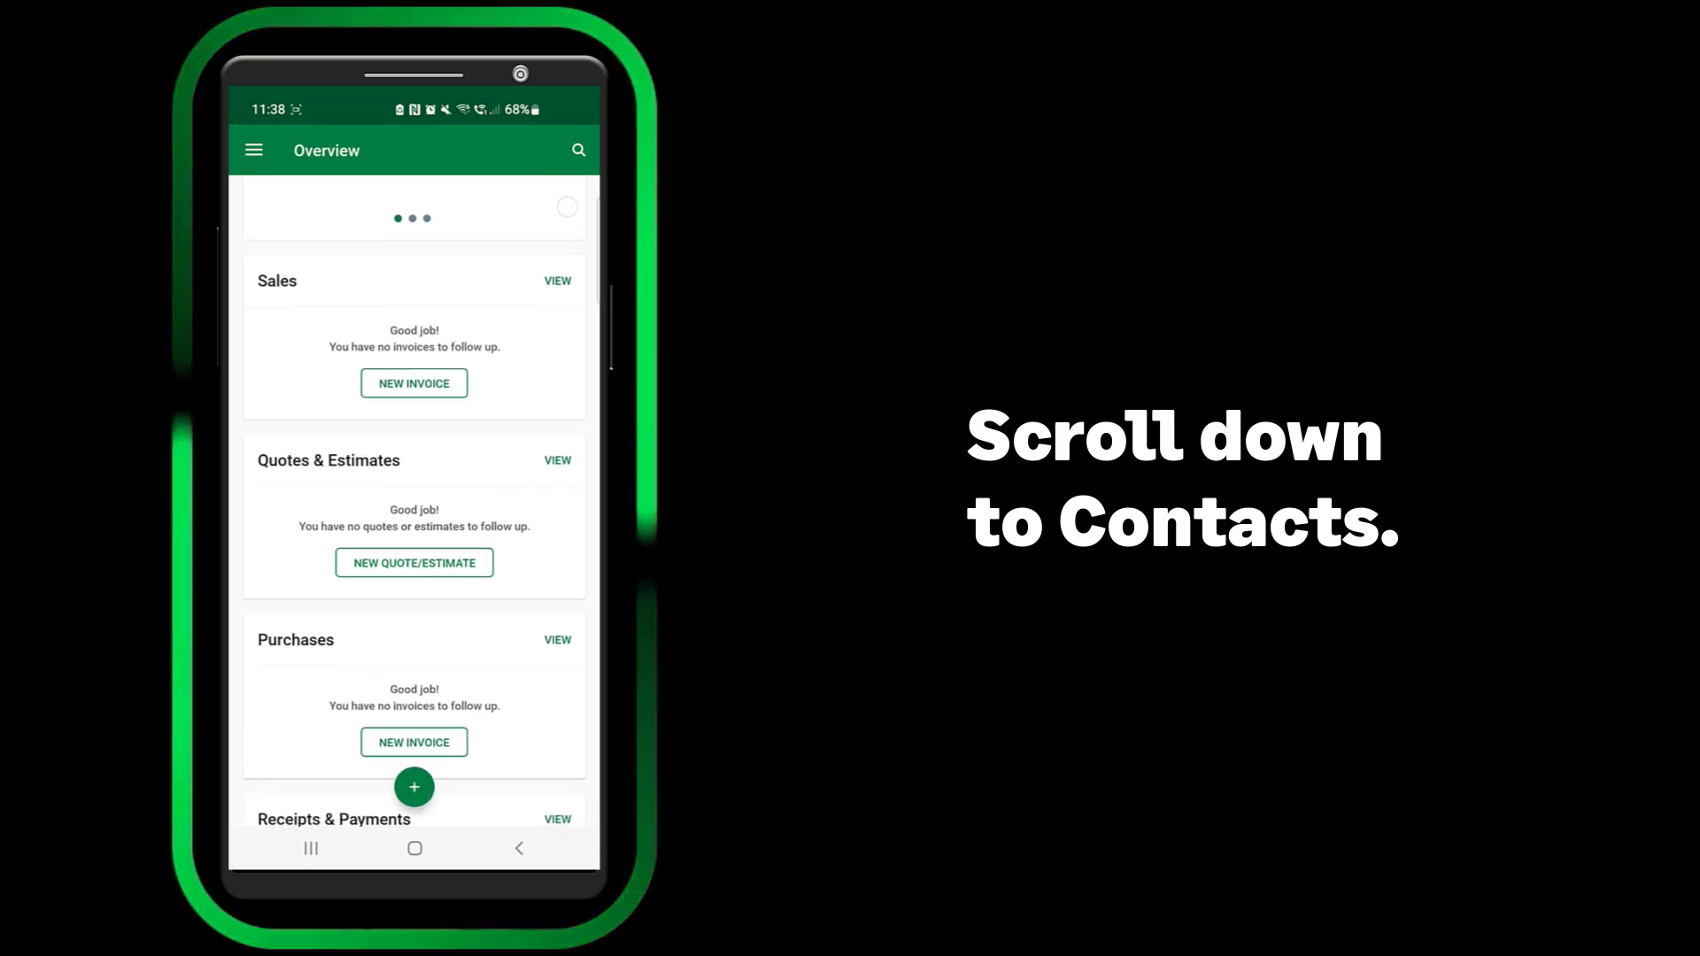
{"action": "scroll", "coordinate": [413, 500], "scroll_direction": "down", "scroll_amount": 6}
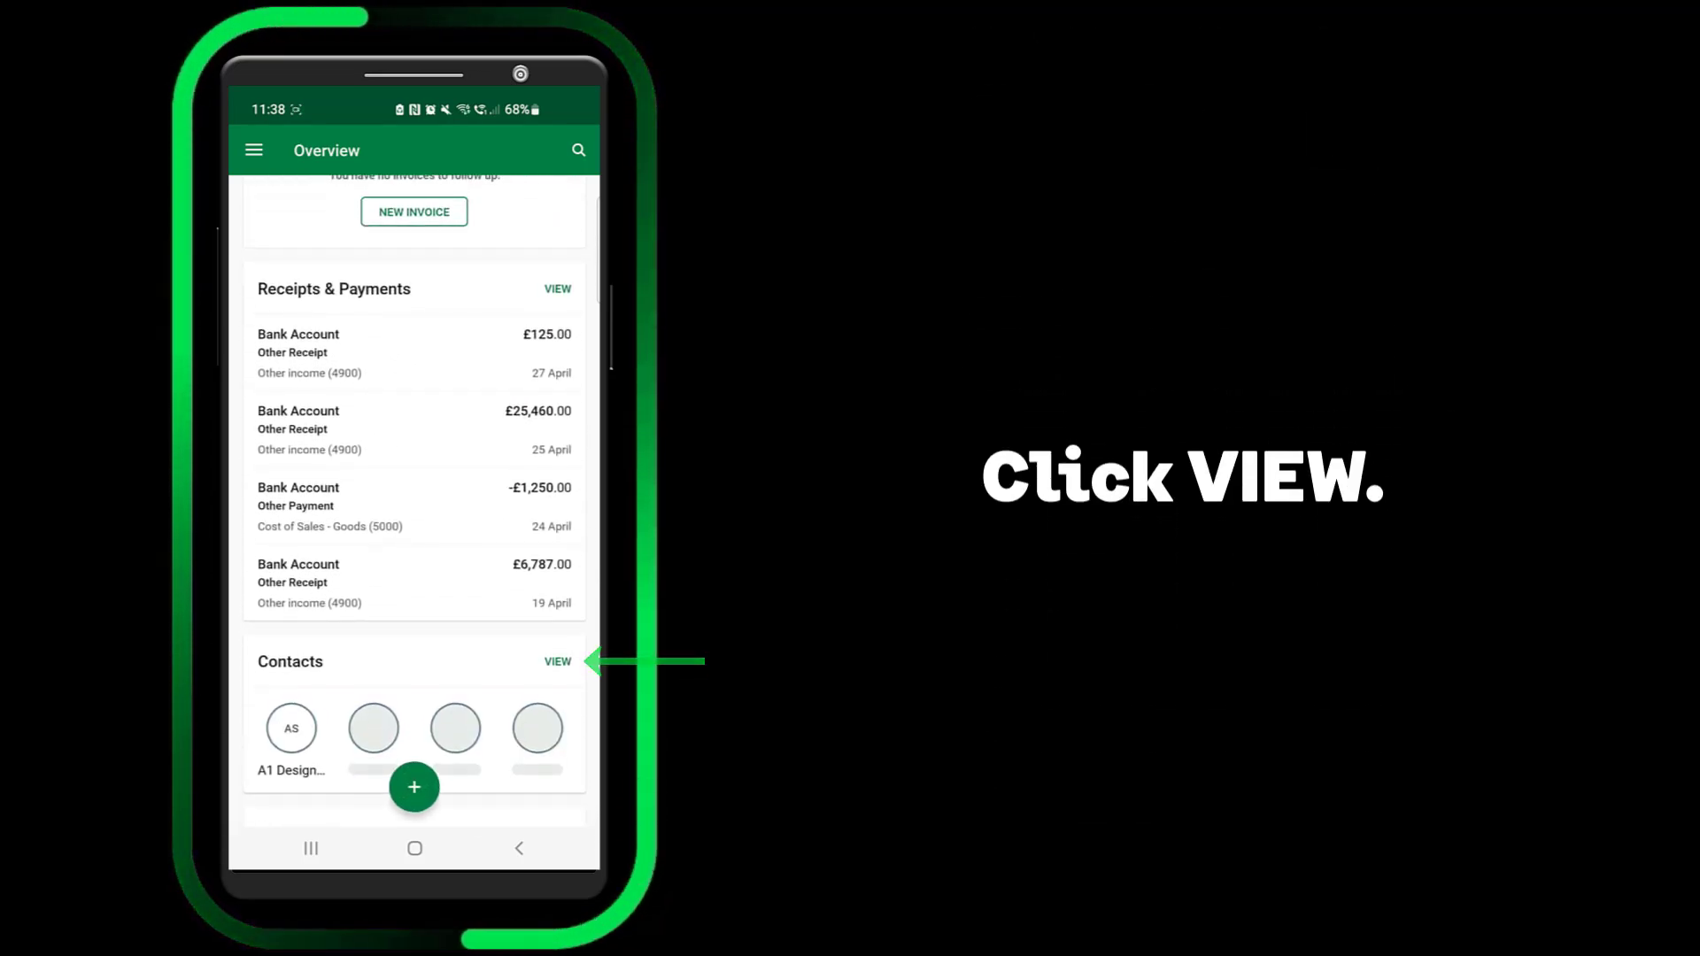
{"action": "left_click", "coordinate": [557, 662]}
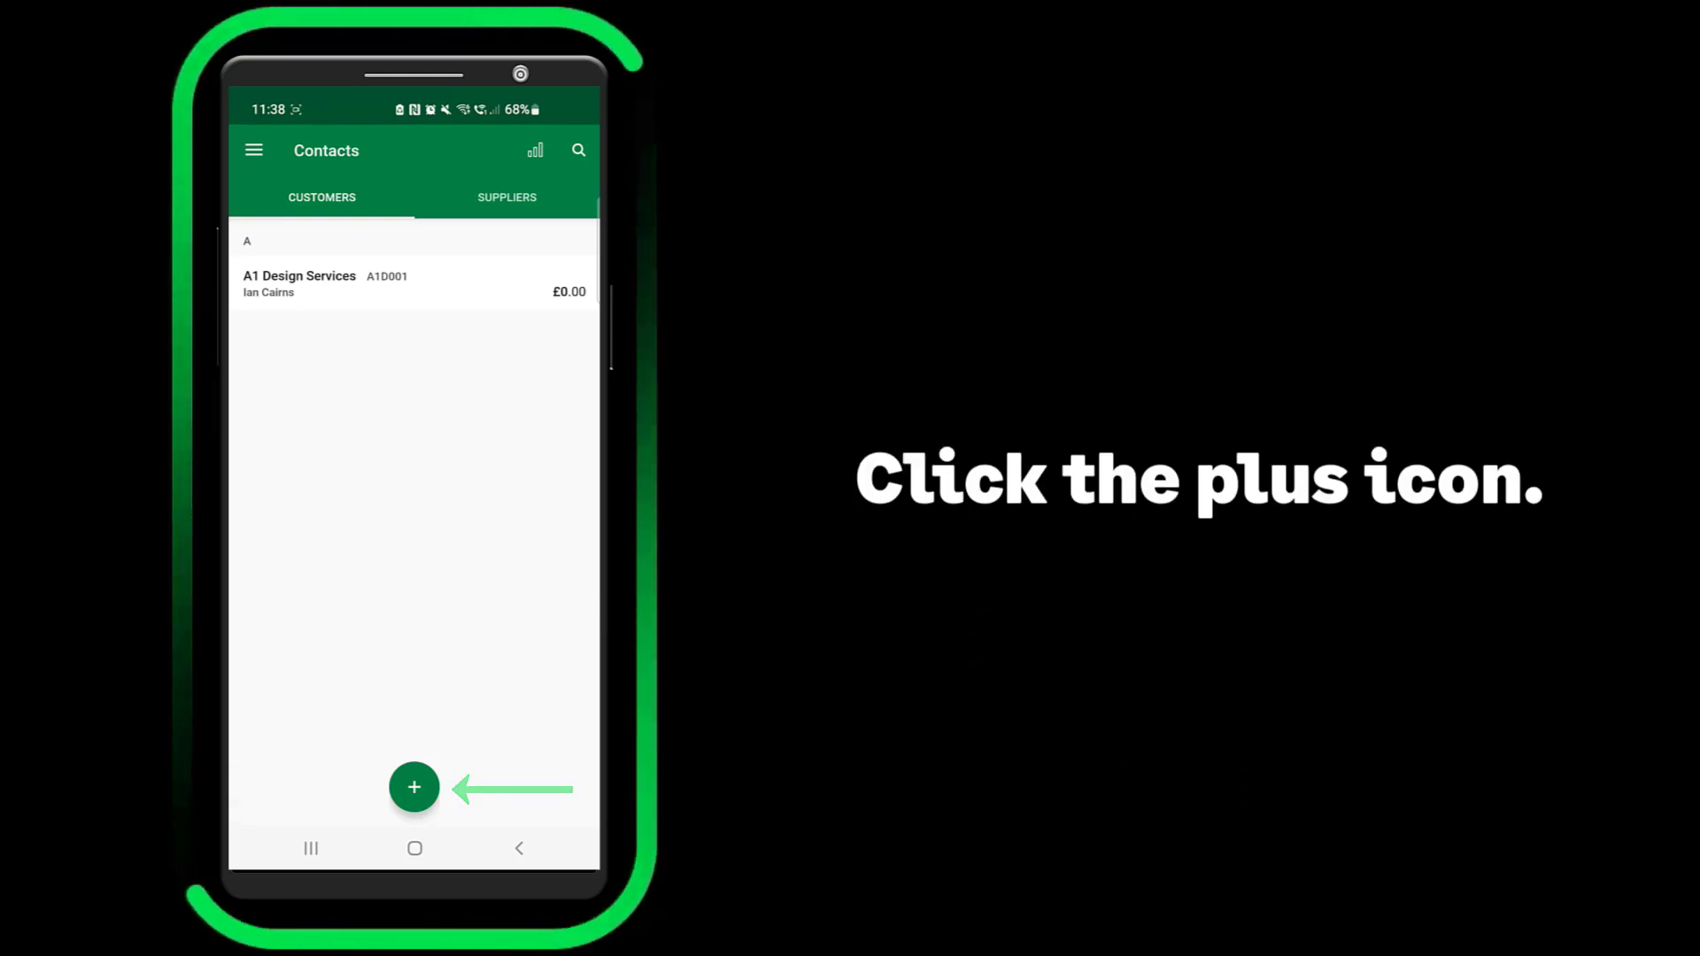
{"action": "left_click", "coordinate": [413, 786]}
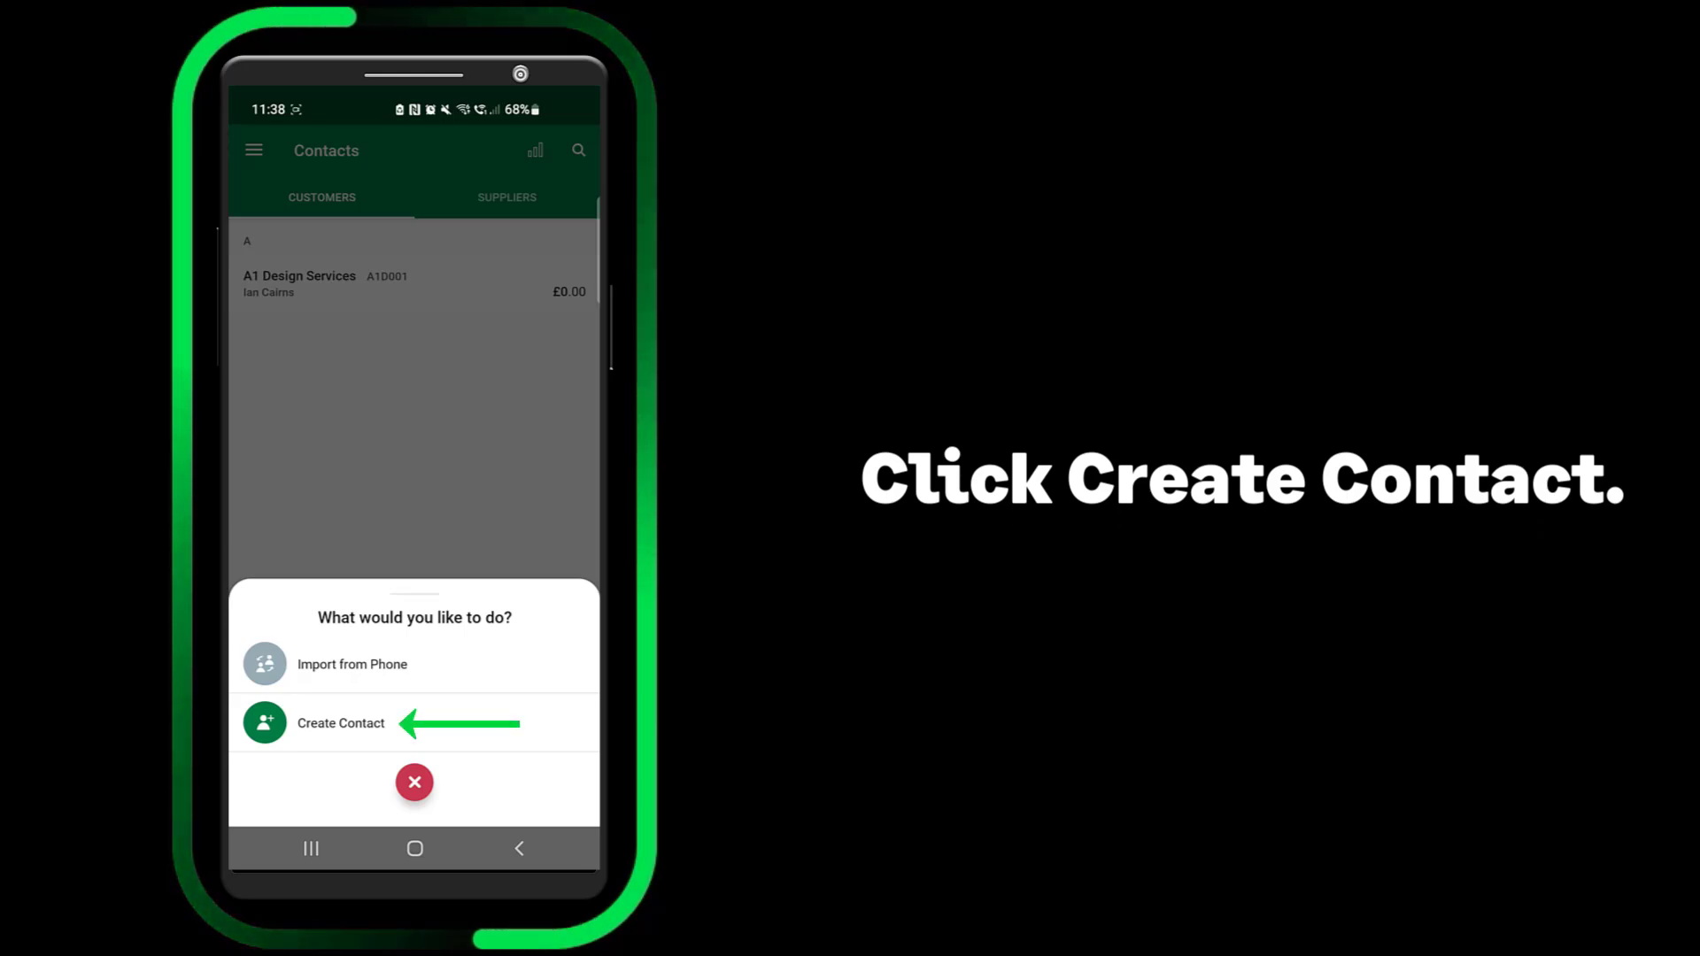
{"action": "left_click", "coordinate": [384, 722]}
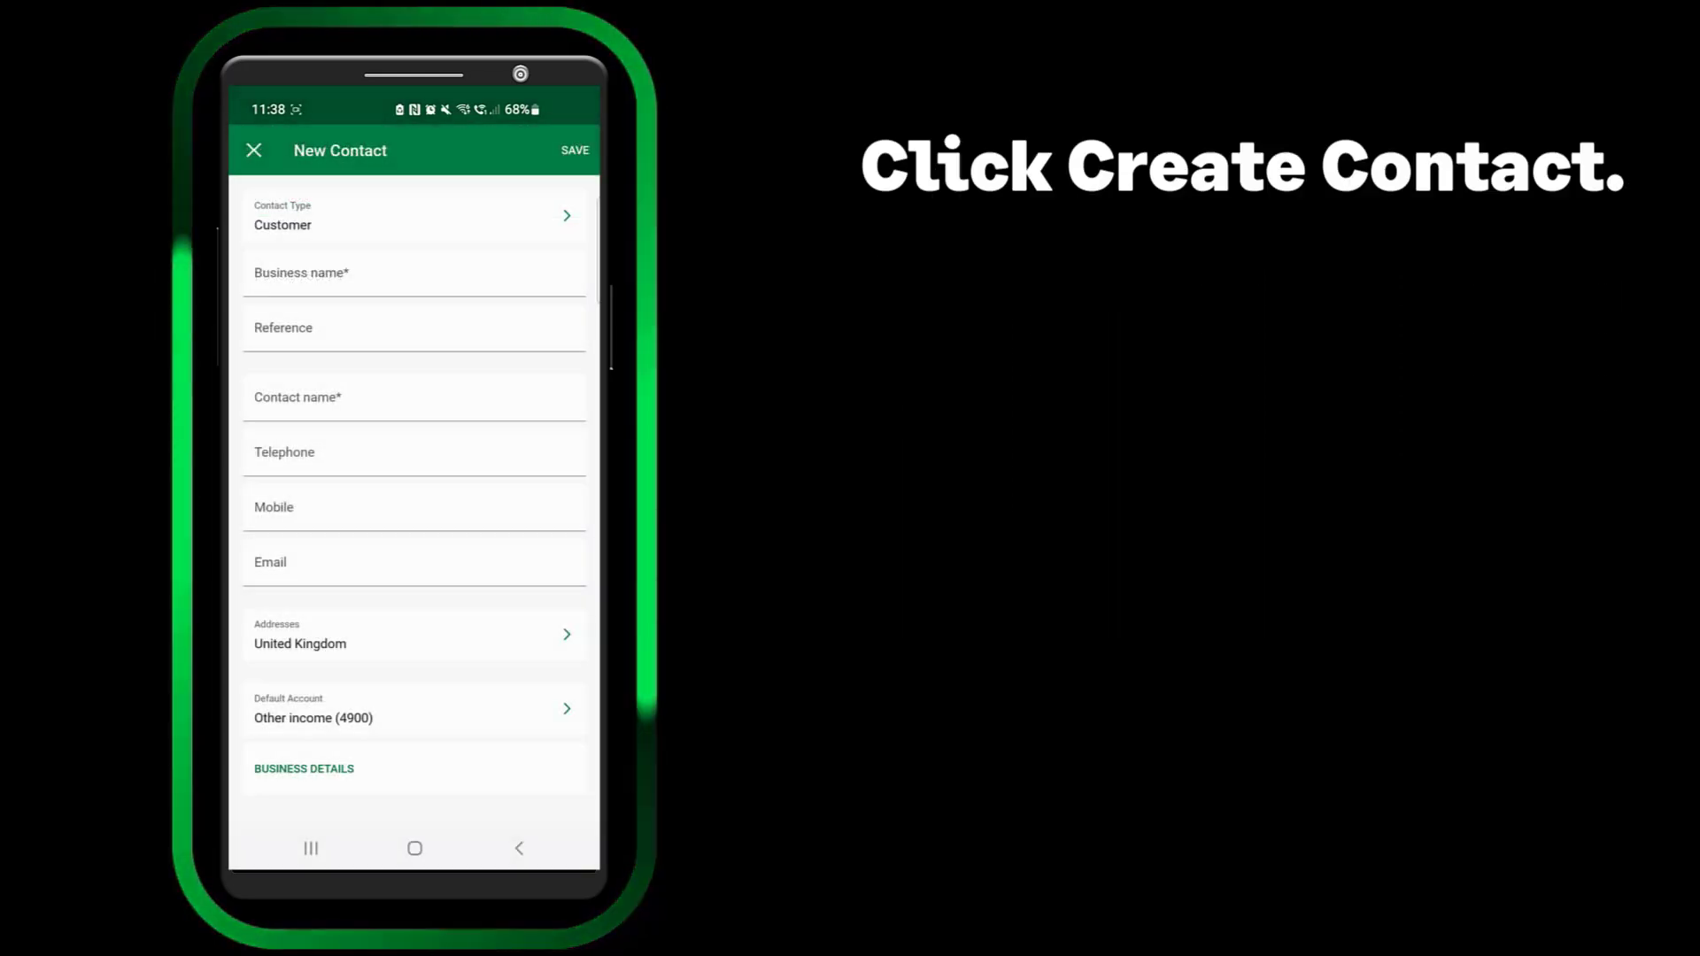
{"action": "left_click", "coordinate": [360, 274]}
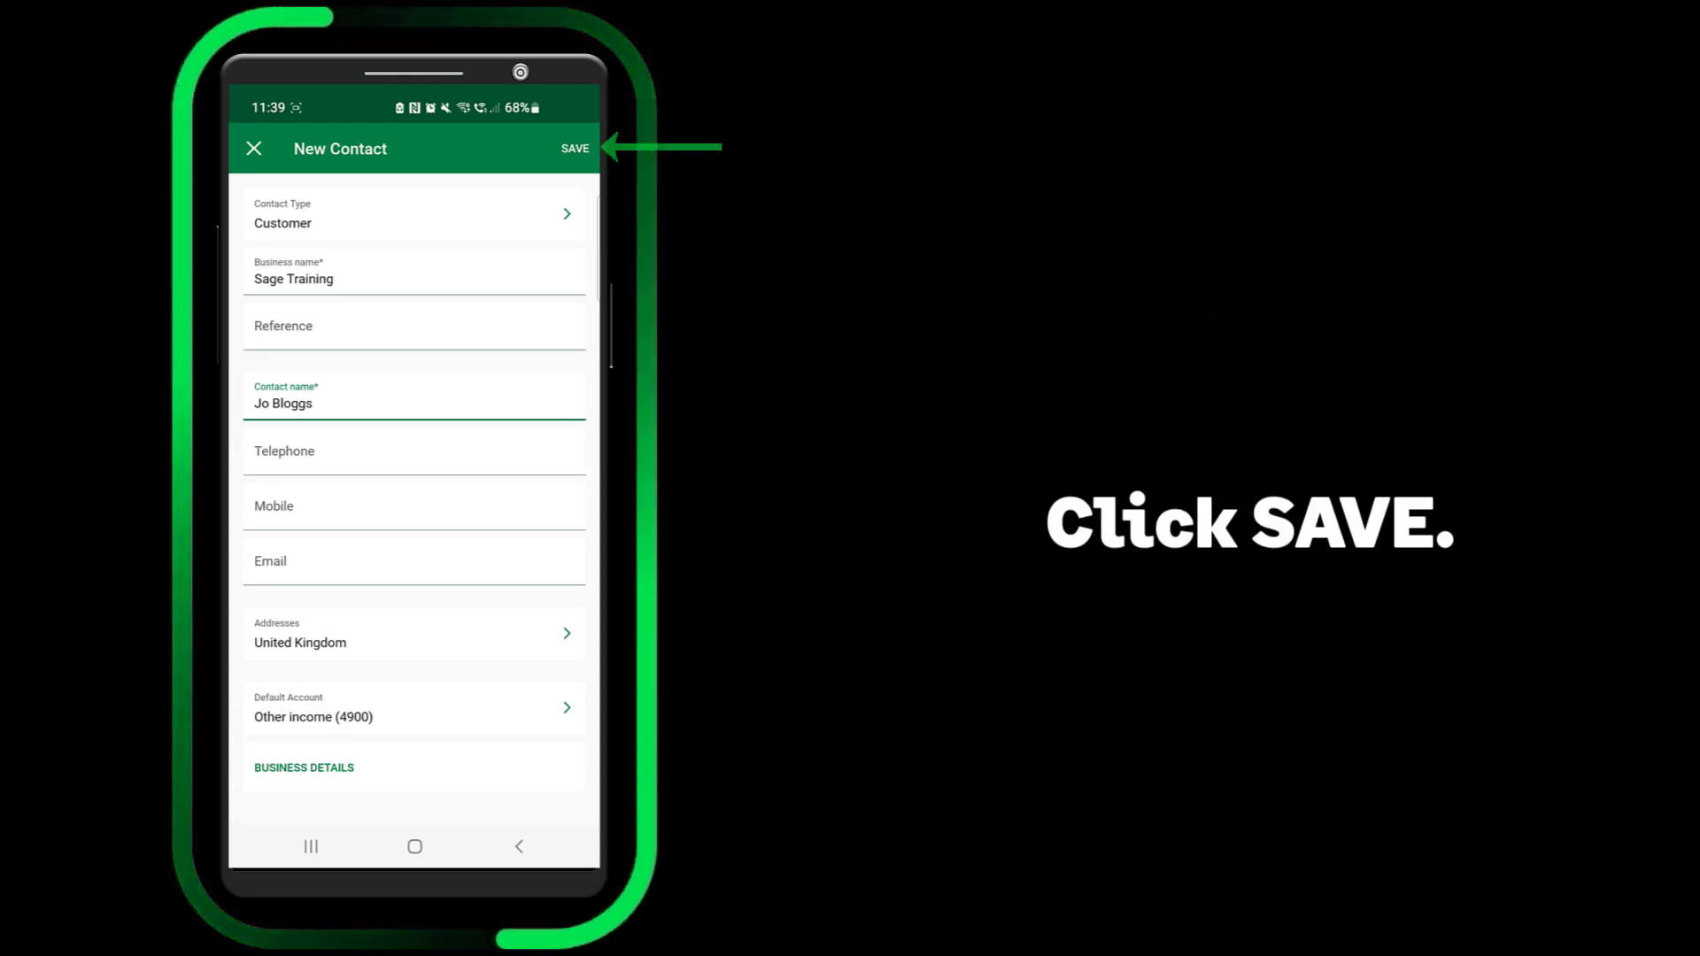
{"action": "left_click", "coordinate": [574, 148]}
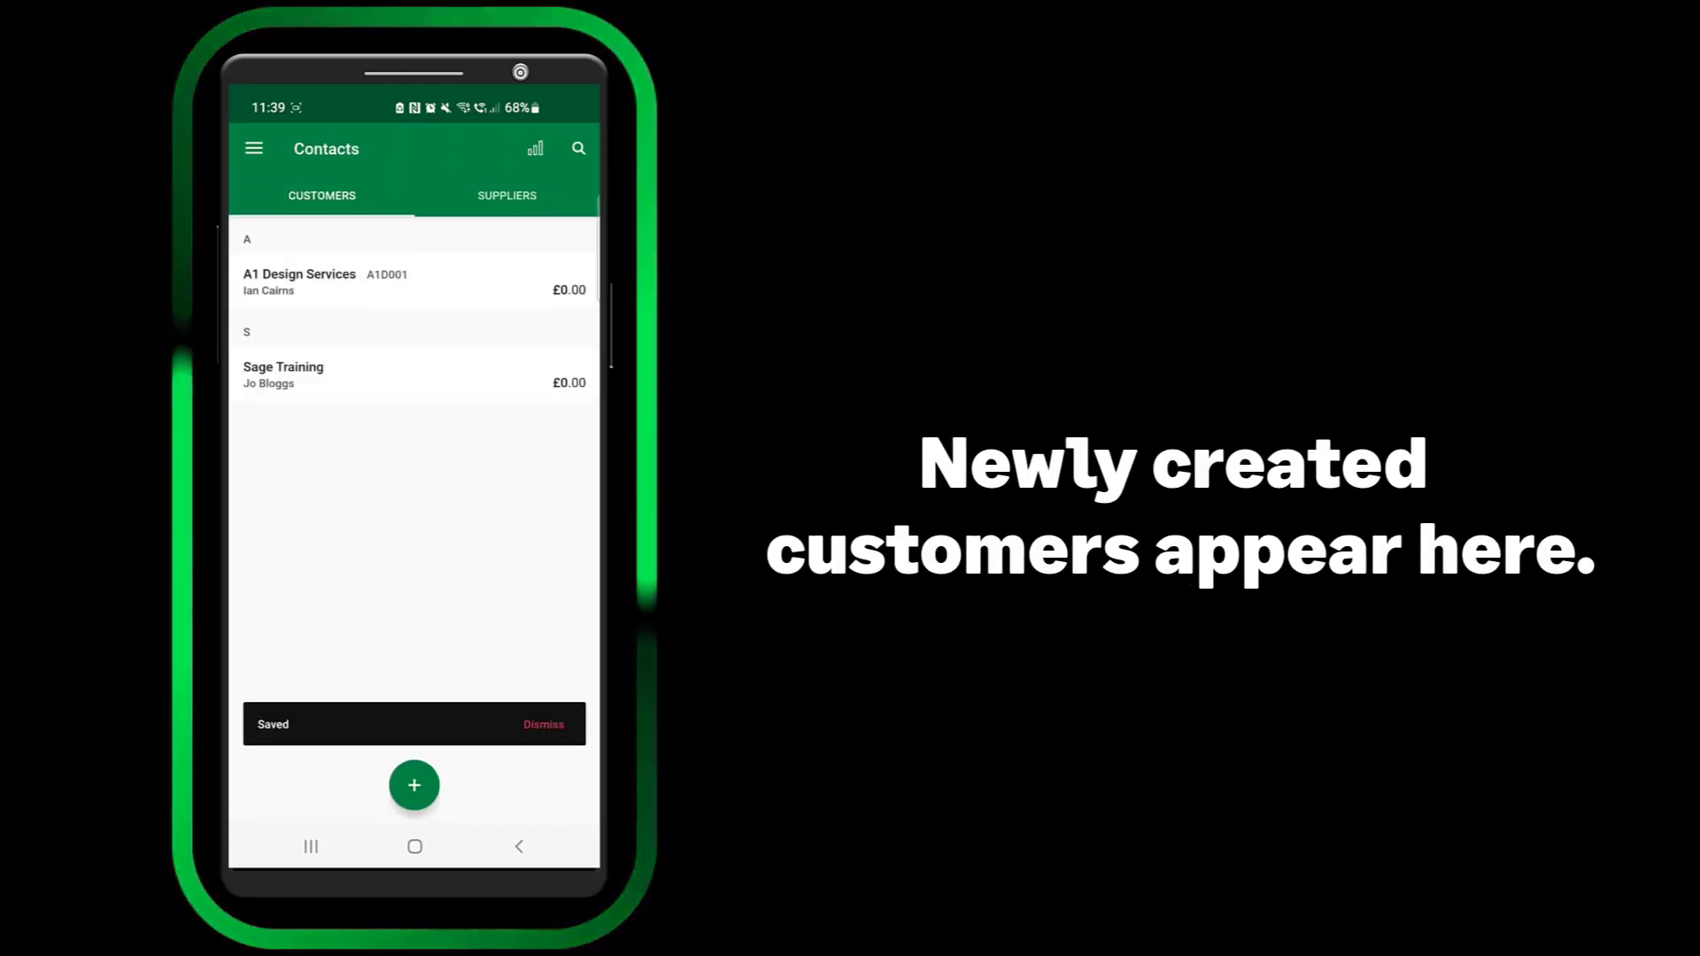